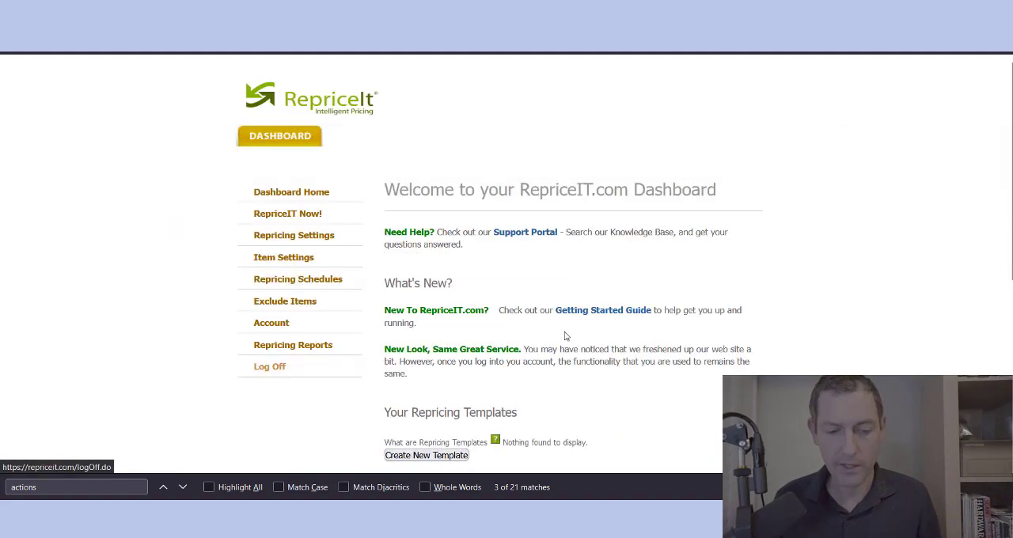
Step: Open the Getting Started Guide from the dashboard and read its six steps for getting up and running
scroll(828, 240, down, 1)
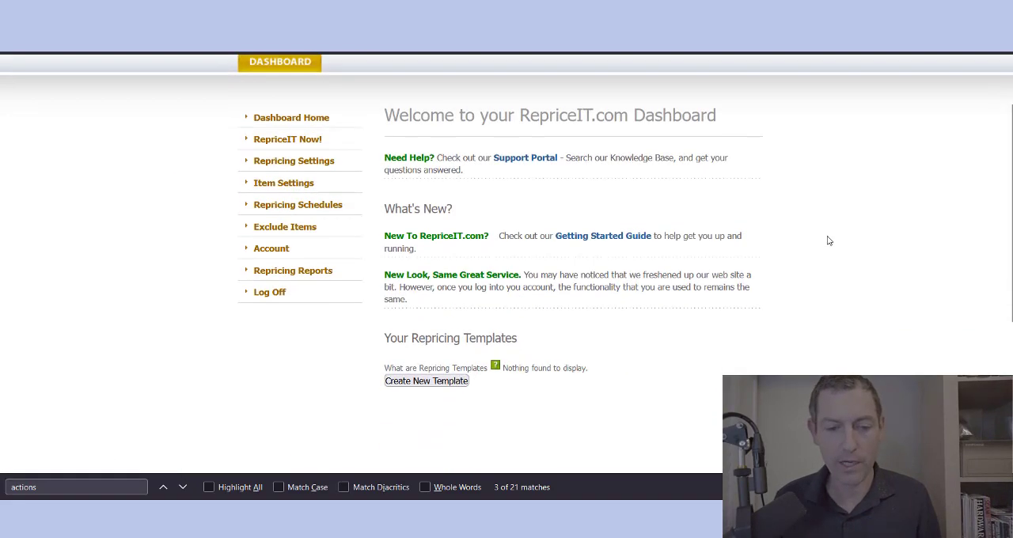
scroll(828, 240, up, 1)
scroll(828, 241, down, 1)
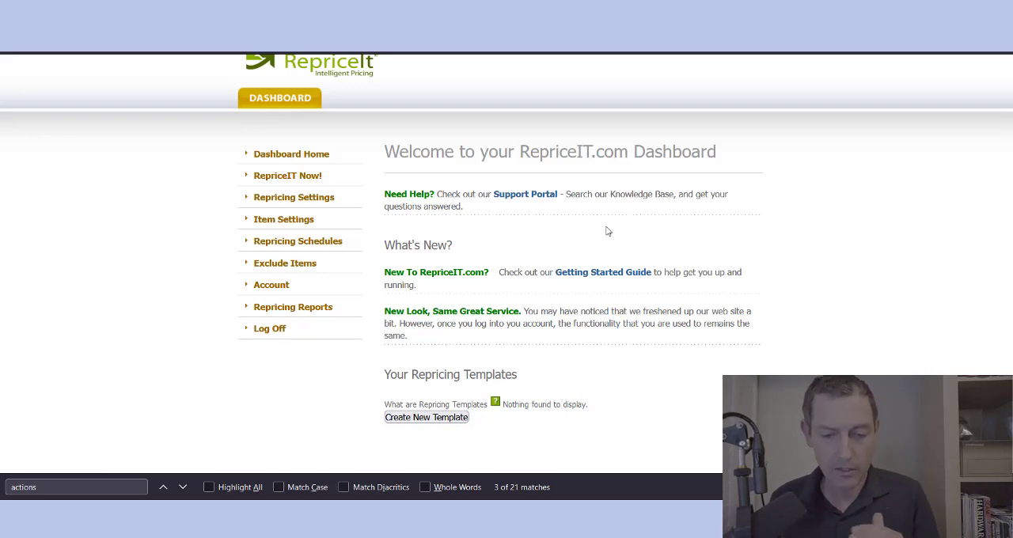
click(597, 275)
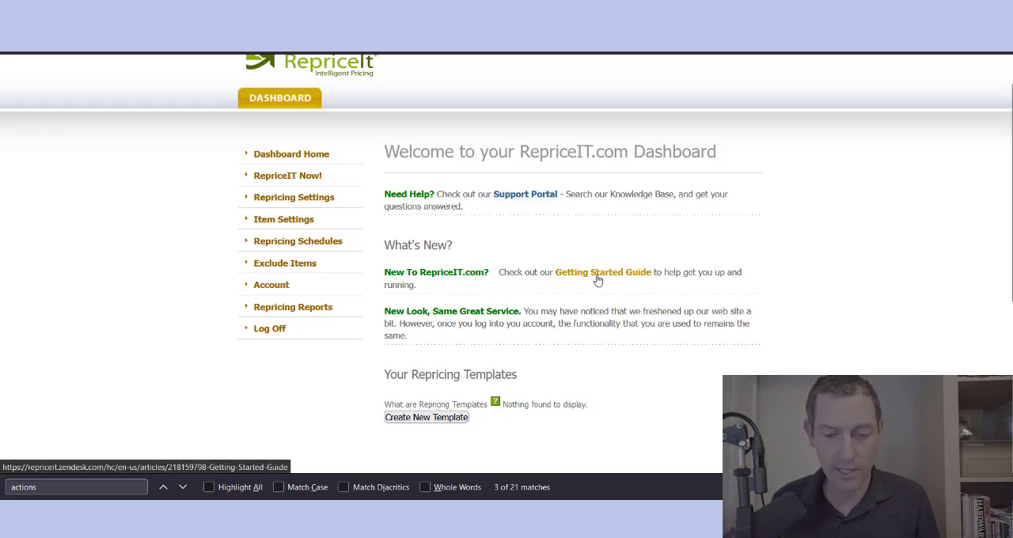
scroll(597, 281, down, 1)
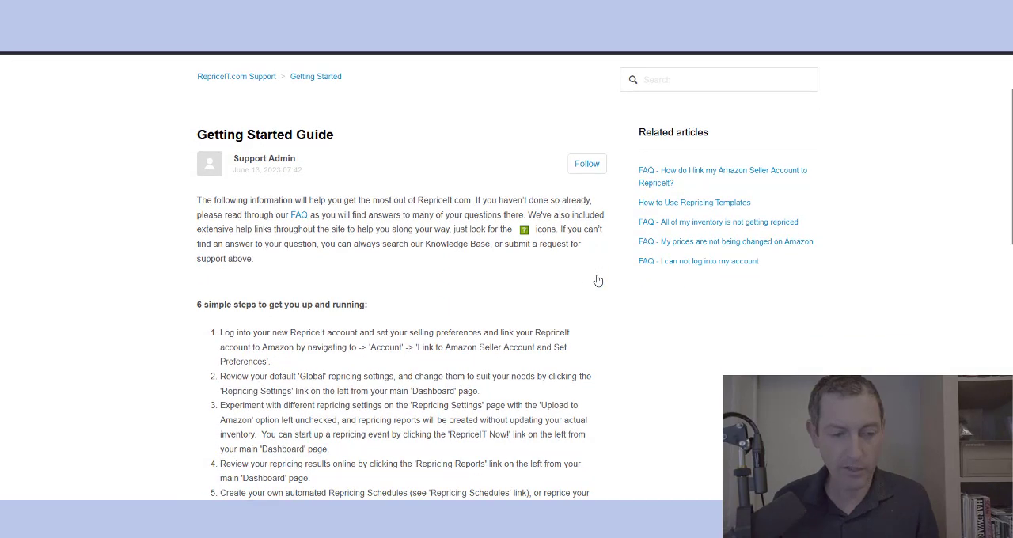
scroll(597, 281, down, 2)
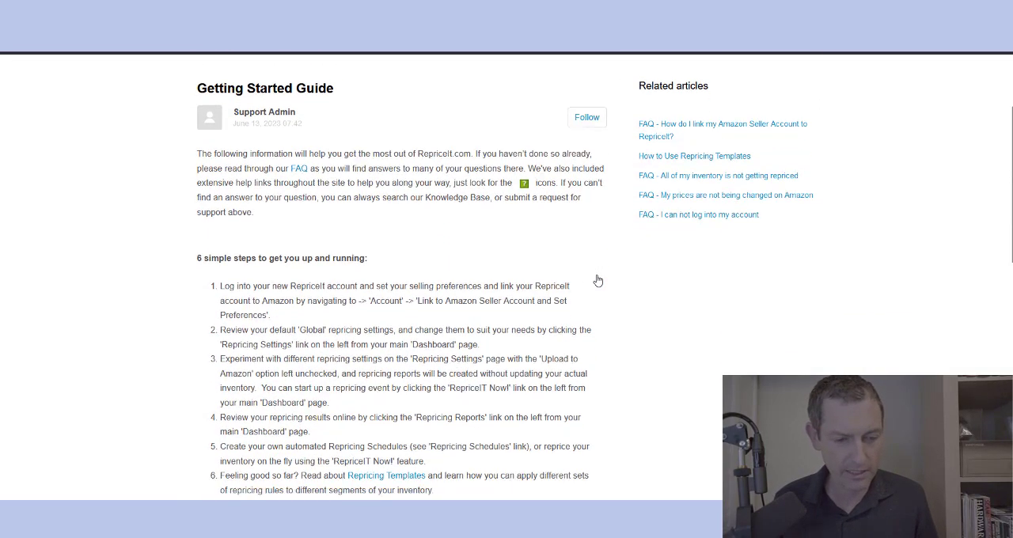
triple_click(269, 199)
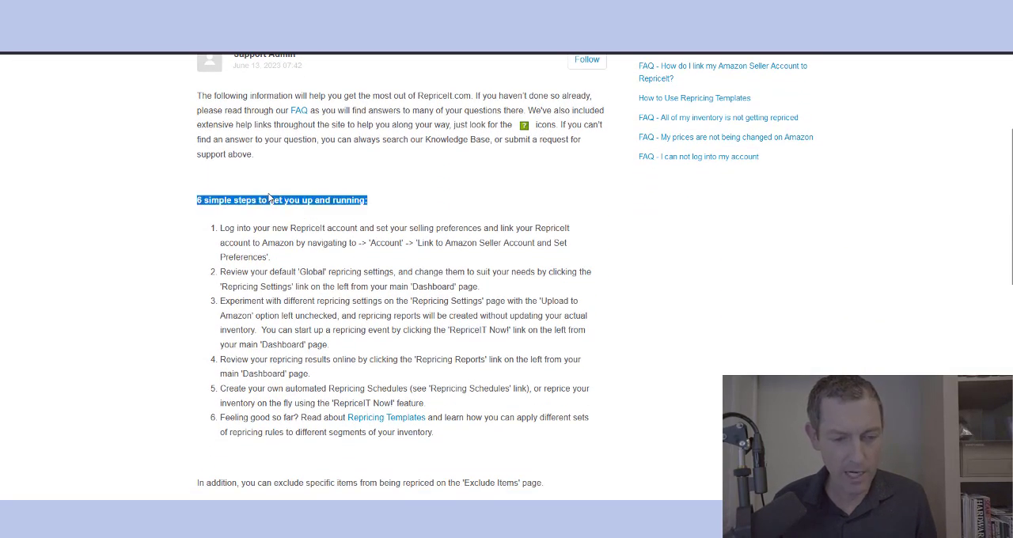
click(265, 227)
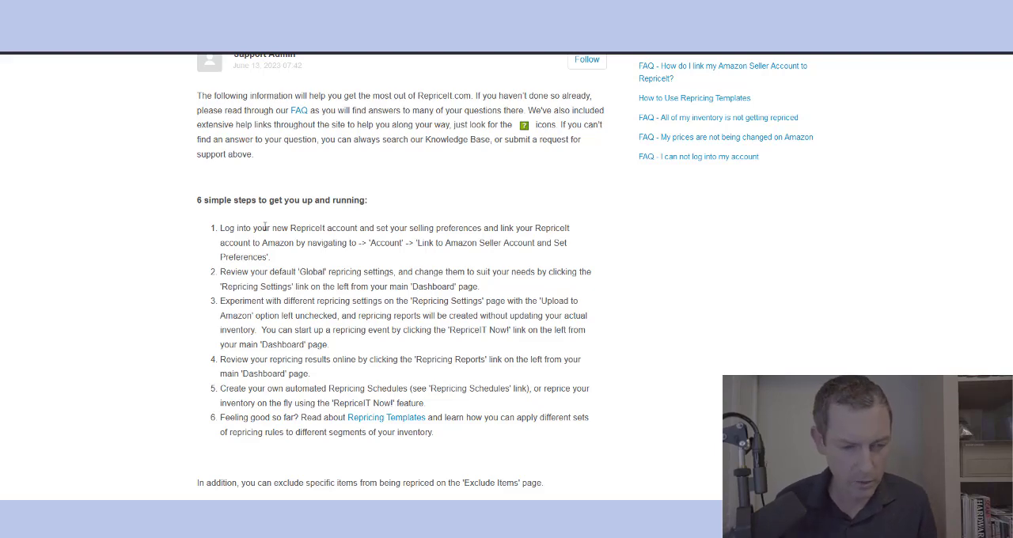
drag(224, 228, 385, 287)
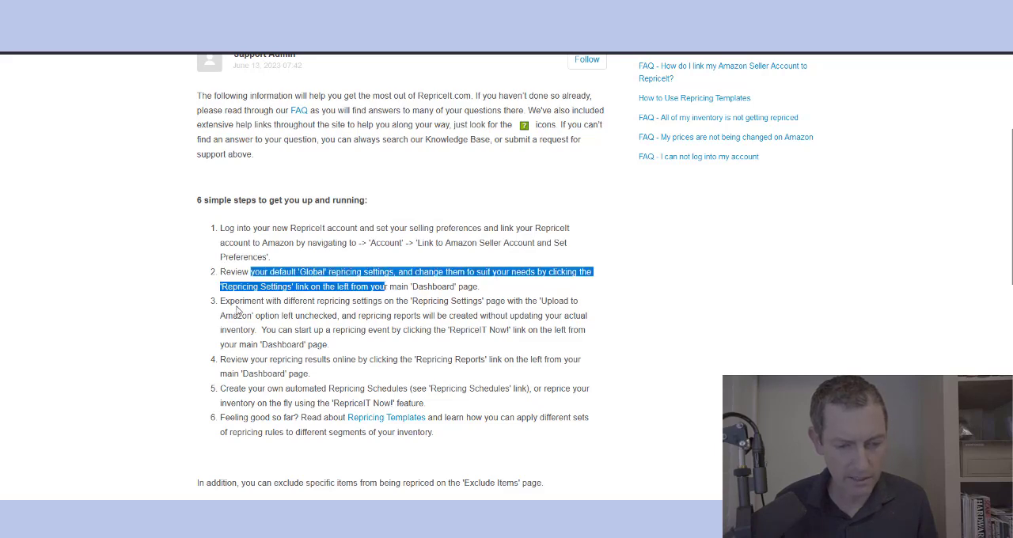
drag(235, 302, 504, 316)
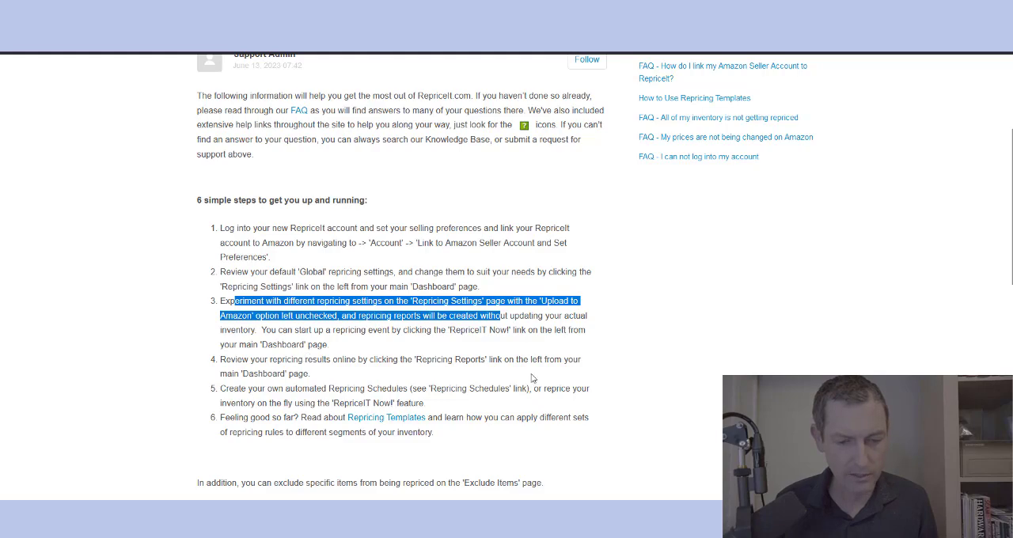
scroll(534, 376, up, 3)
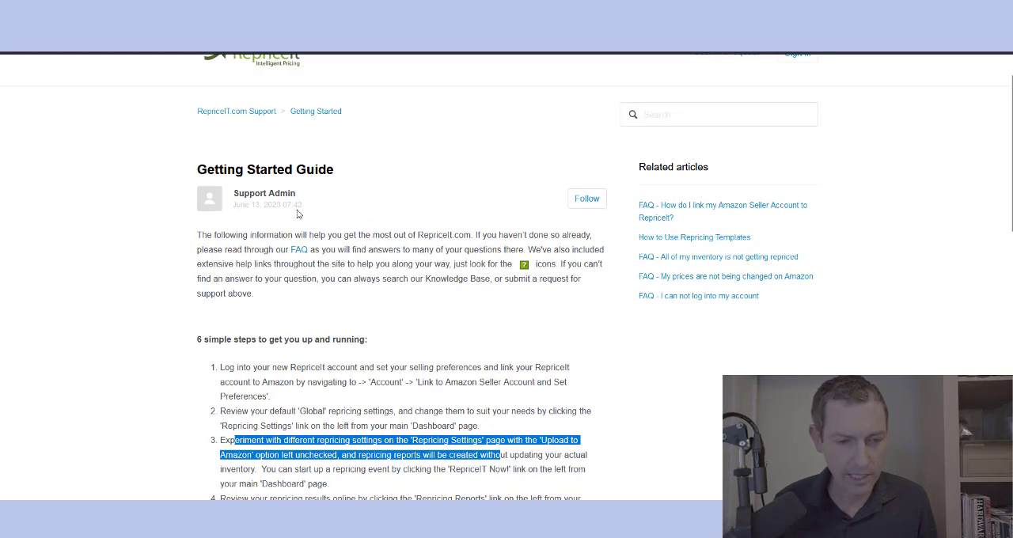
Step: Browse the support portal's home page and look through the full list of FAQ articles
click(231, 112)
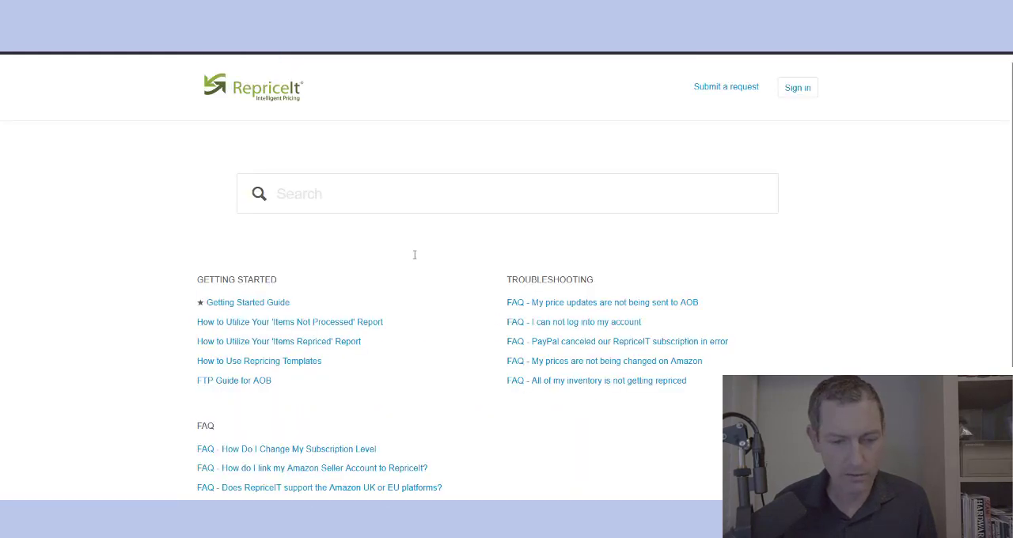
scroll(414, 254, down, 2)
scroll(414, 254, down, 1)
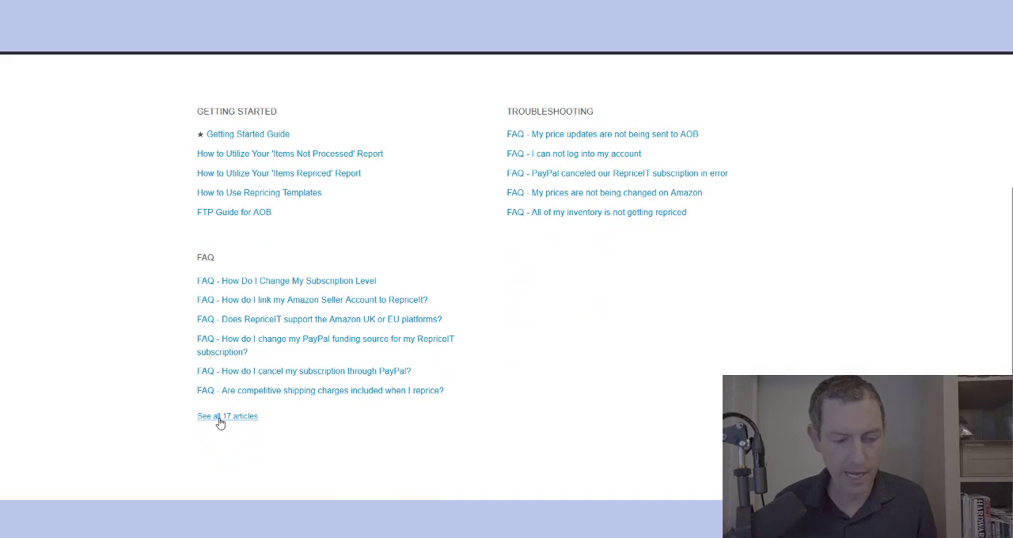
scroll(630, 380, down, 2)
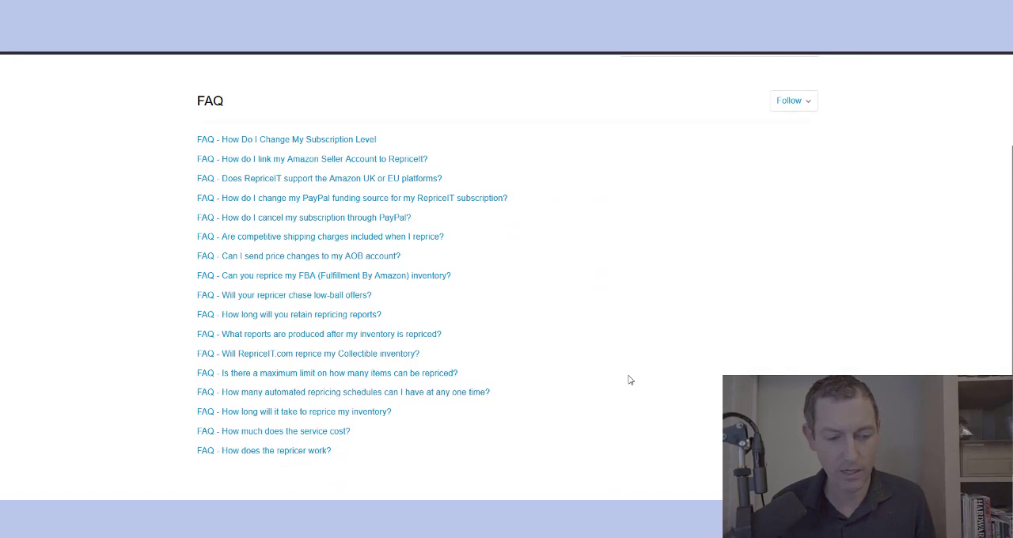
scroll(630, 380, up, 1)
scroll(631, 380, up, 1)
scroll(630, 380, down, 2)
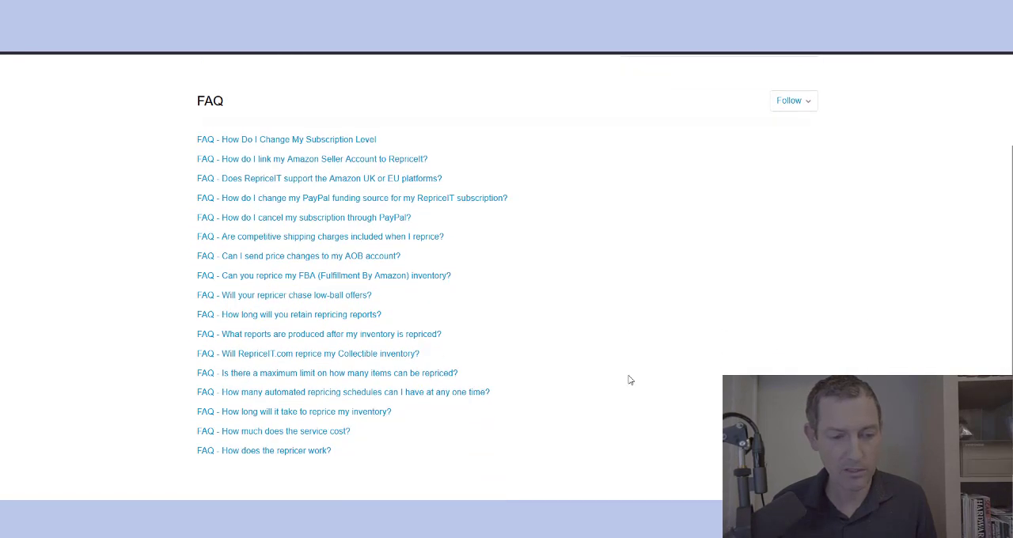
scroll(631, 380, up, 2)
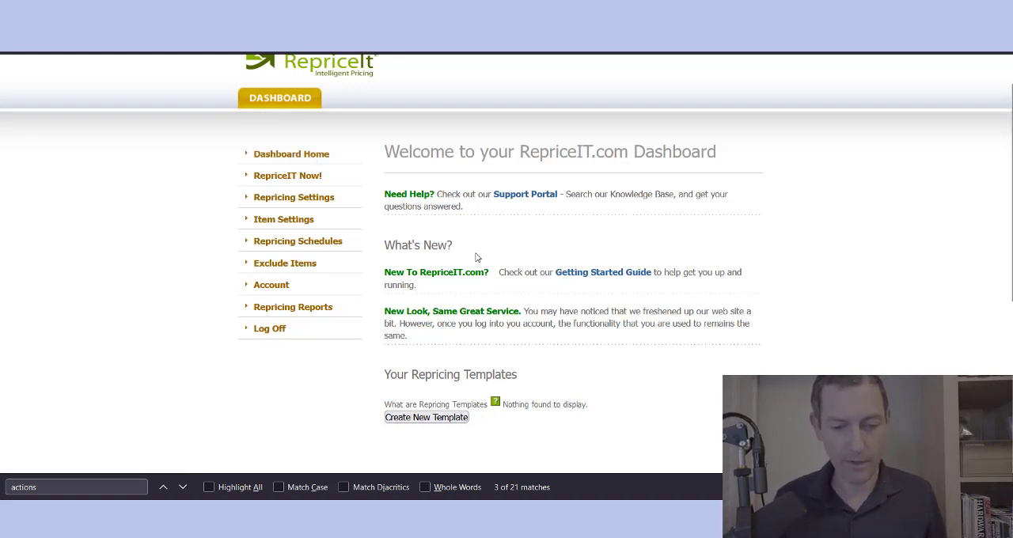
Step: Reopen the Getting Started Guide, review the steps on repricing settings and reports, and return to the dashboard
click(615, 274)
scroll(615, 275, down, 2)
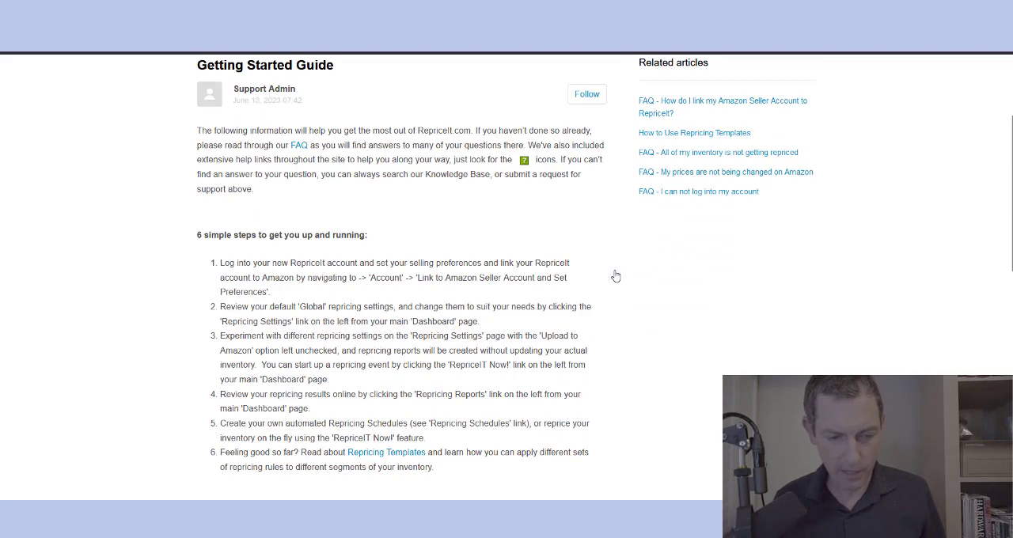
drag(270, 308, 375, 351)
drag(220, 394, 492, 394)
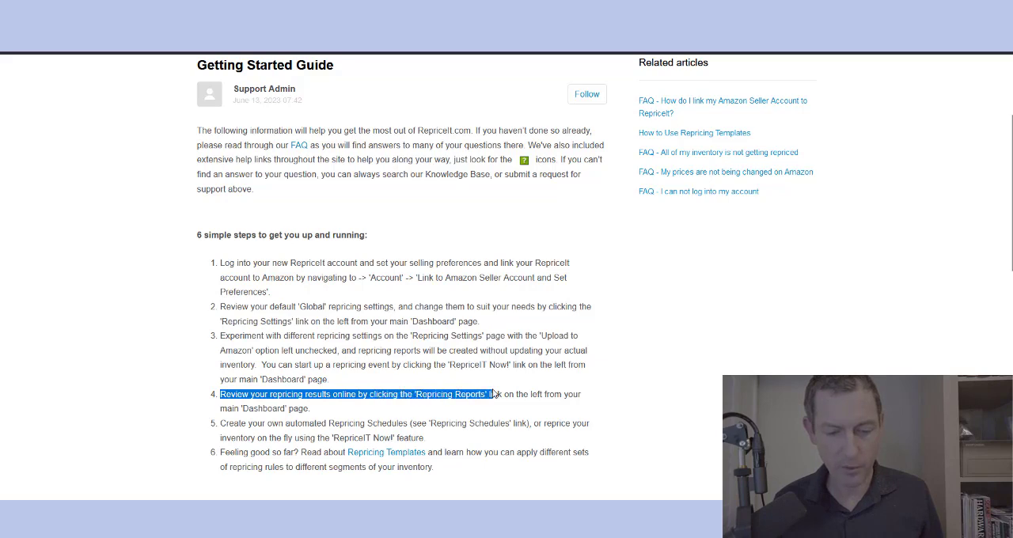
key(ctrl+shift+Tab)
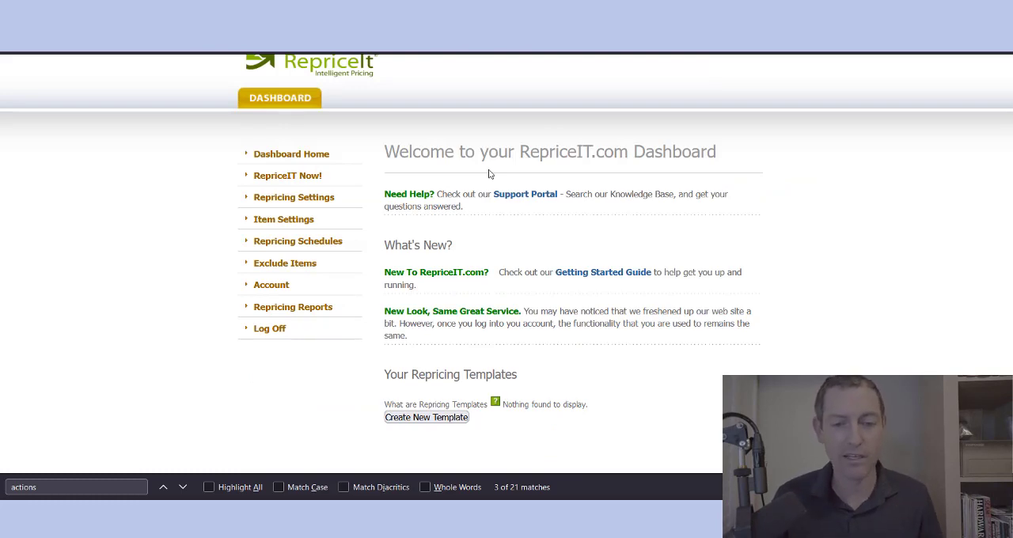
Step: Look at the RepriceIT Now! page and read the instructions on the Repricing Settings page
click(297, 177)
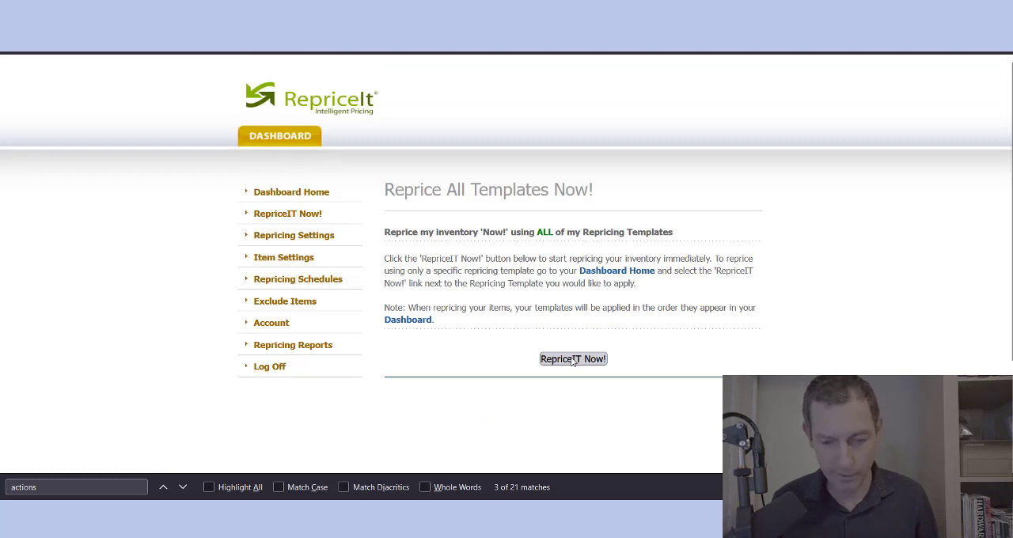
click(294, 236)
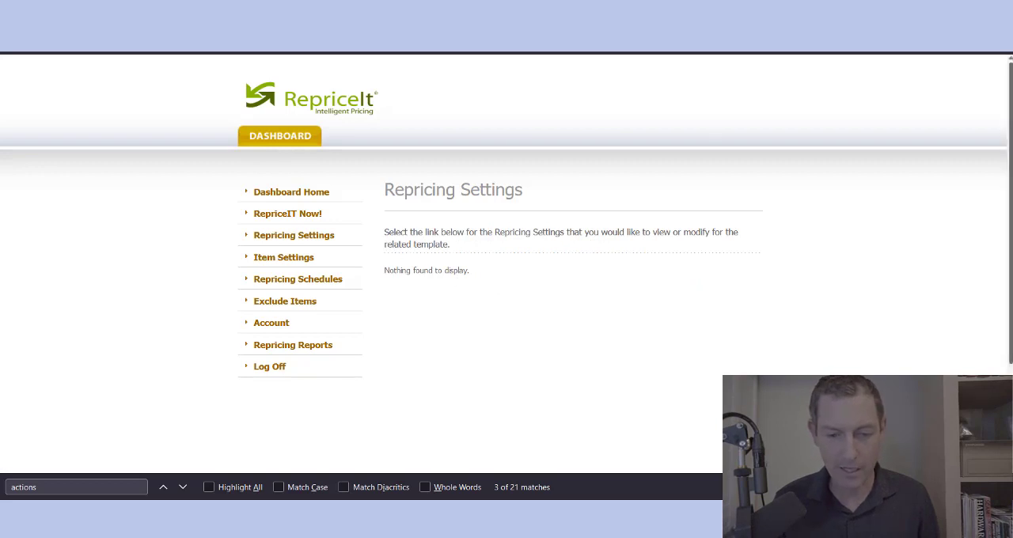
scroll(507, 269, down, 1)
triple_click(416, 179)
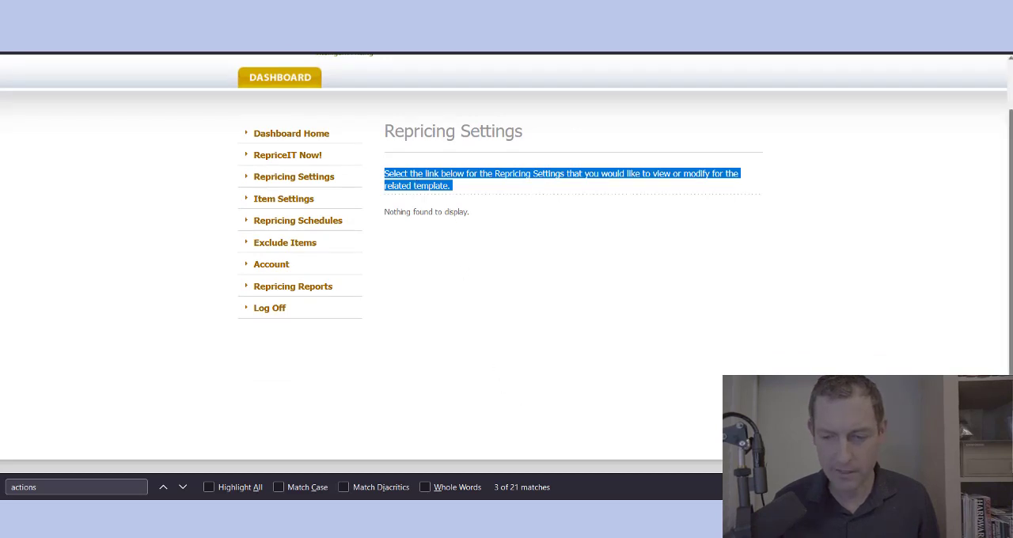
scroll(750, 287, down, 1)
scroll(750, 288, up, 2)
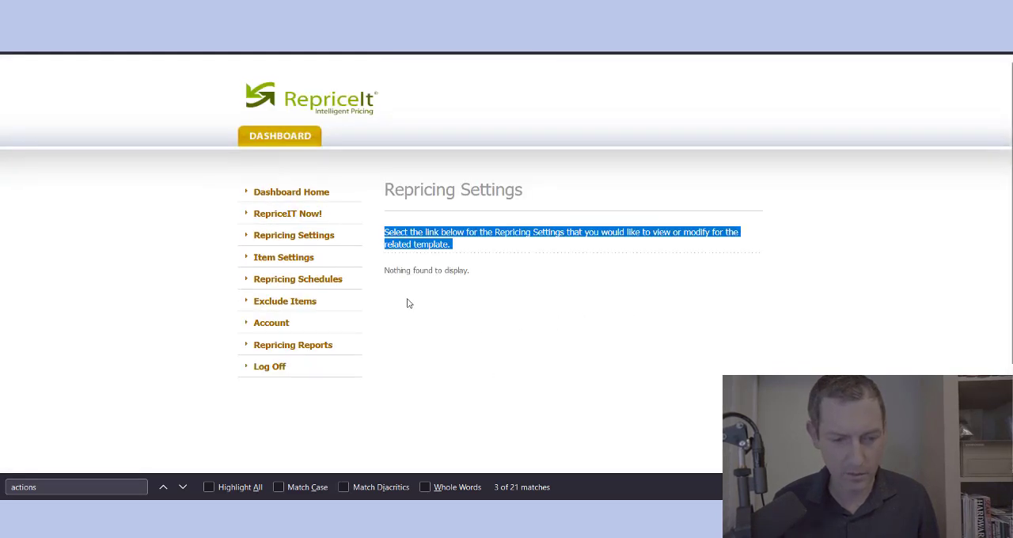
Step: Return to Dashboard Home and start creating a new repricing template
click(309, 193)
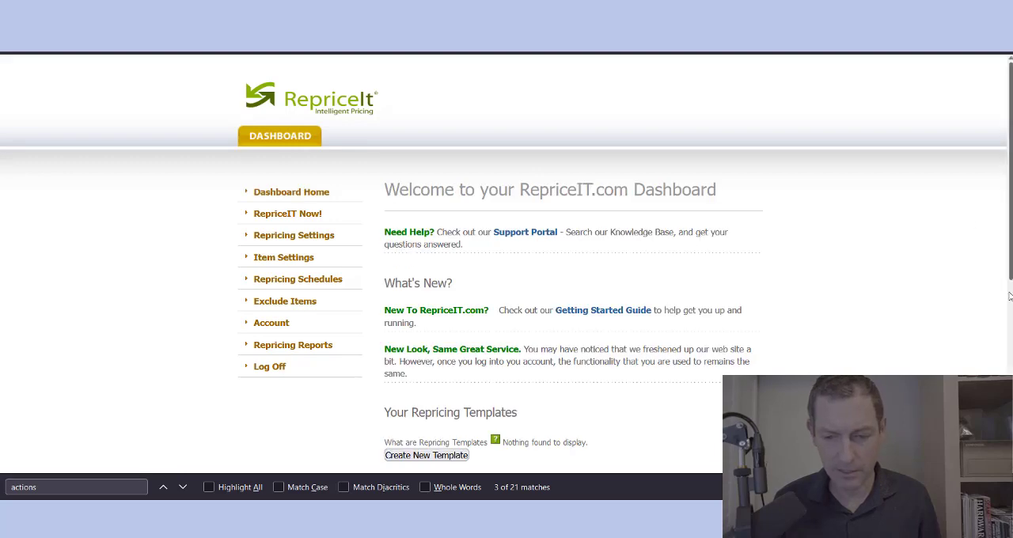
scroll(1009, 296, down, 2)
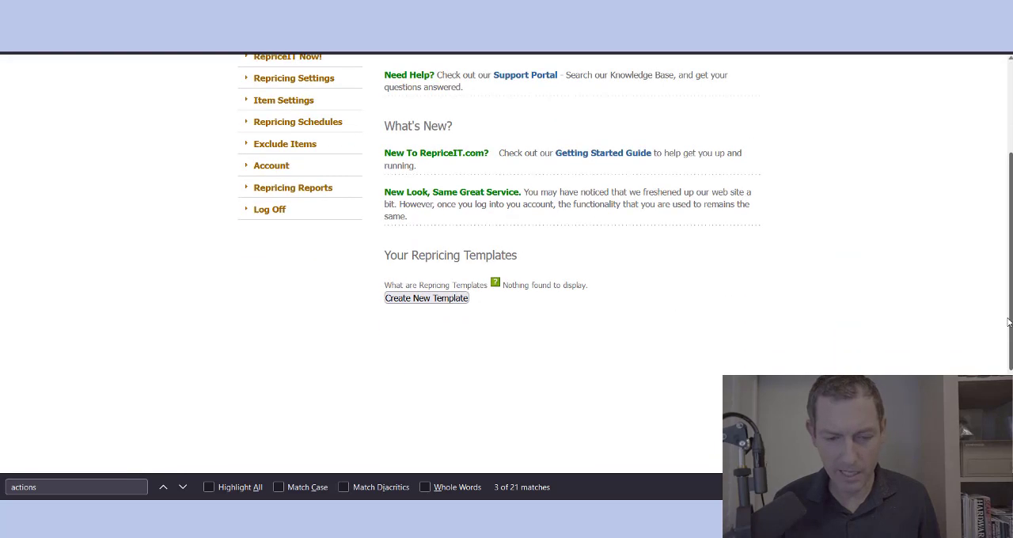
click(430, 303)
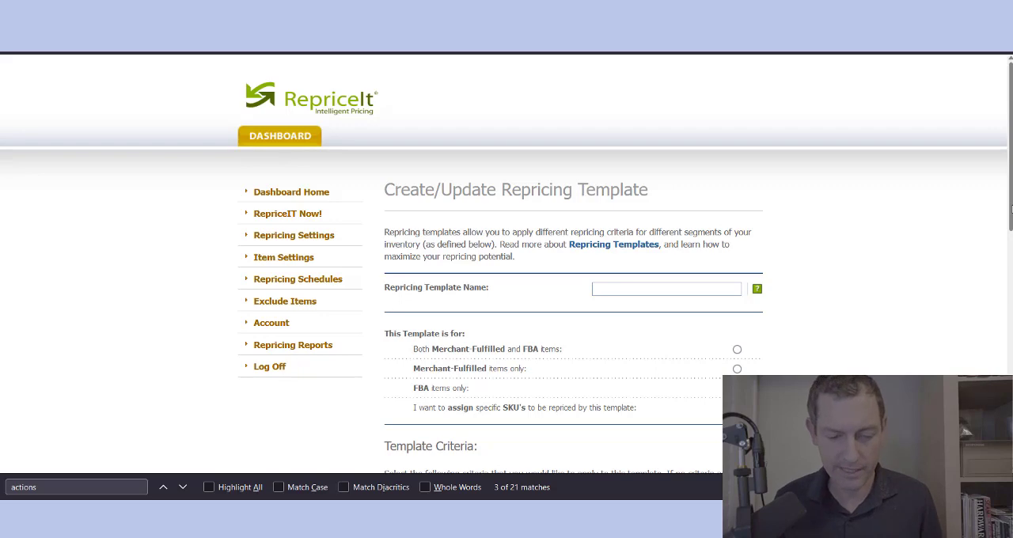
Step: Name the repricing template "Poorly Ranked Books"
scroll(1010, 208, down, 1)
click(633, 259)
text(B)
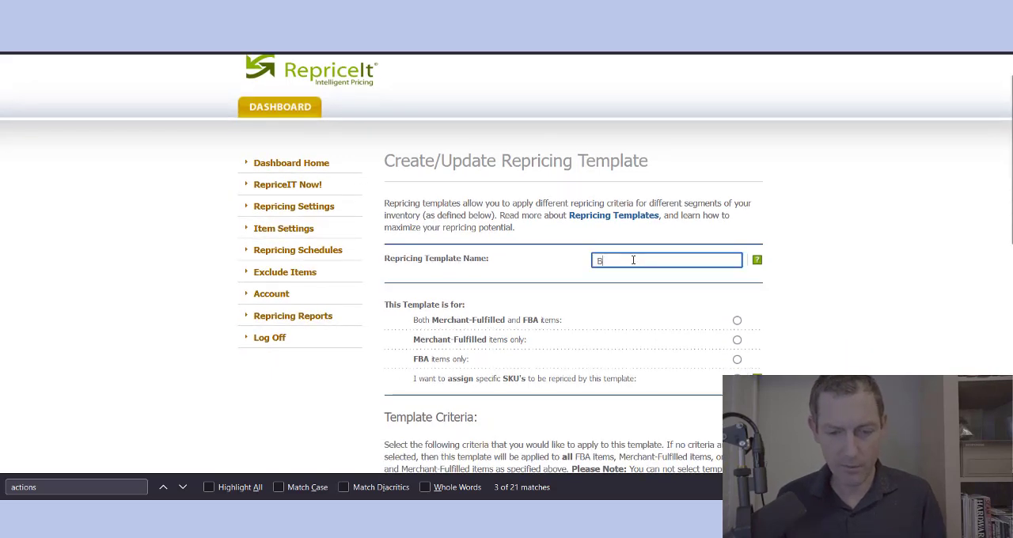
text(ook)
key(BackSpace)
key(BackSpace)
key(BackSpace)
key(BackSpace)
text(Poo)
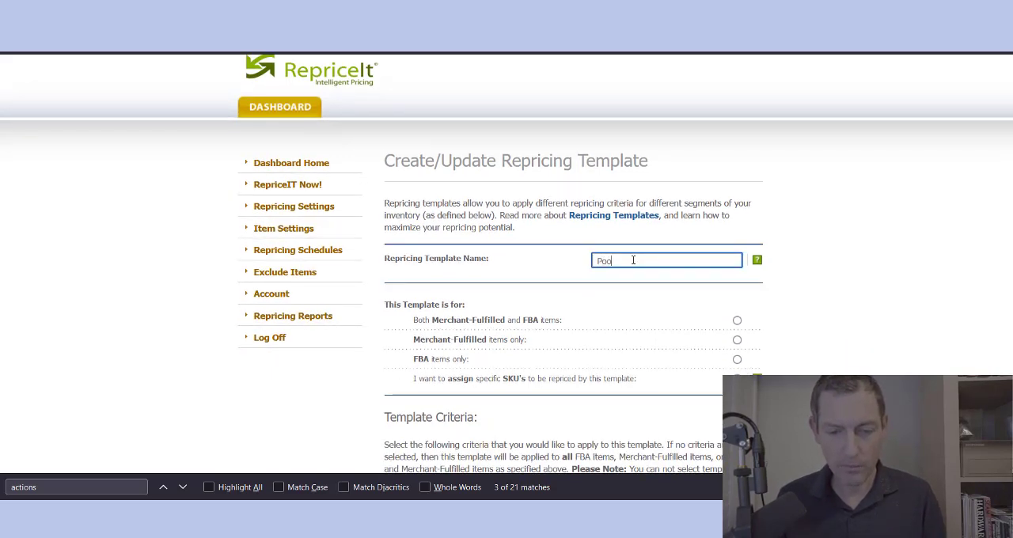
text(rly Ranked Book)
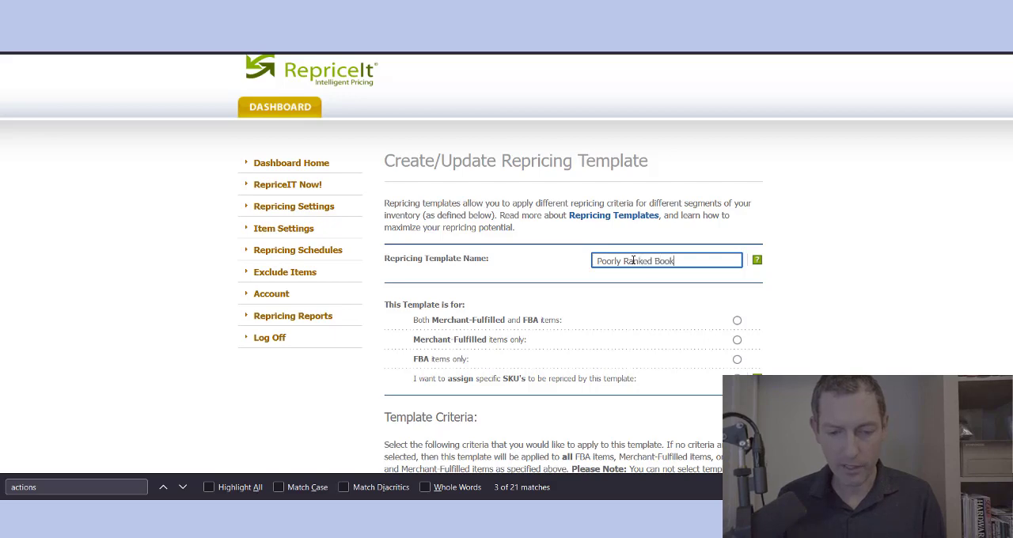
text(s)
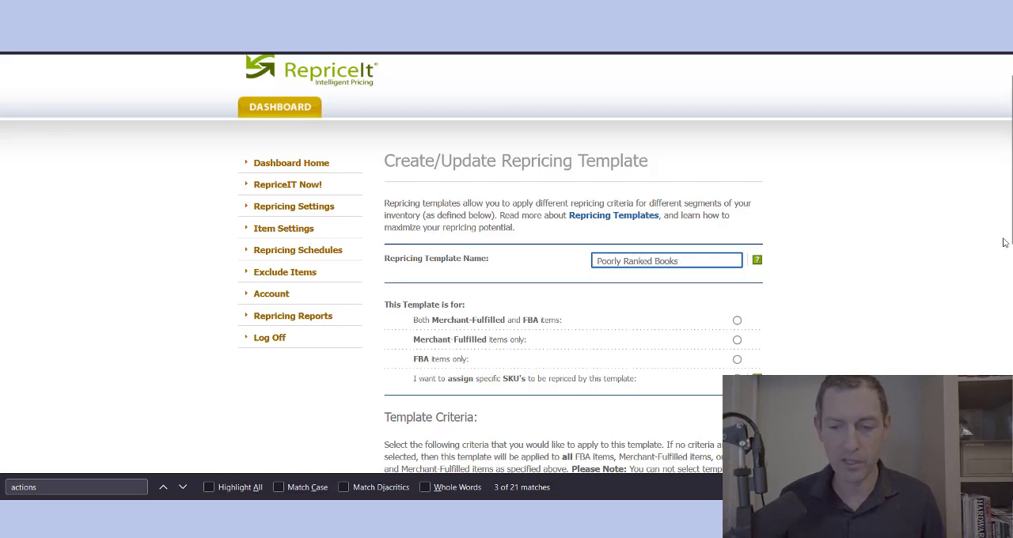
scroll(872, 250, down, 2)
click(872, 250)
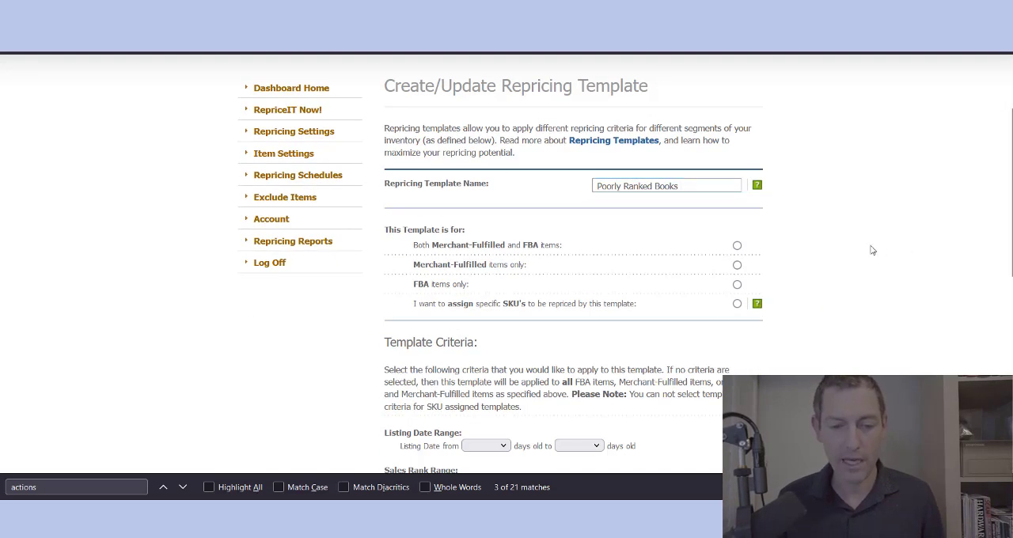
Step: Set the template to apply to FBA items only and read the help note on assigning specific SKUs
scroll(955, 246, down, 1)
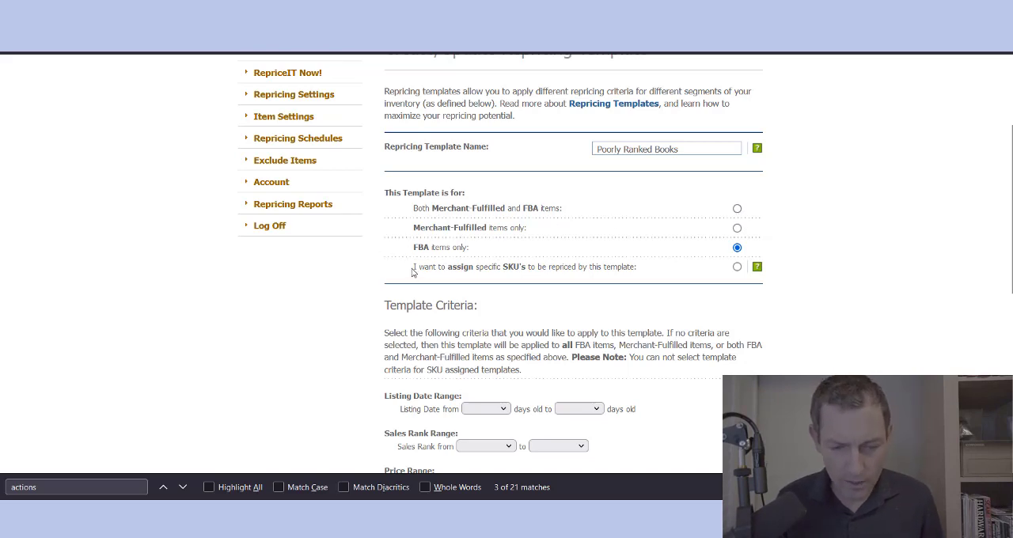
drag(412, 270, 590, 262)
mouse_move(761, 272)
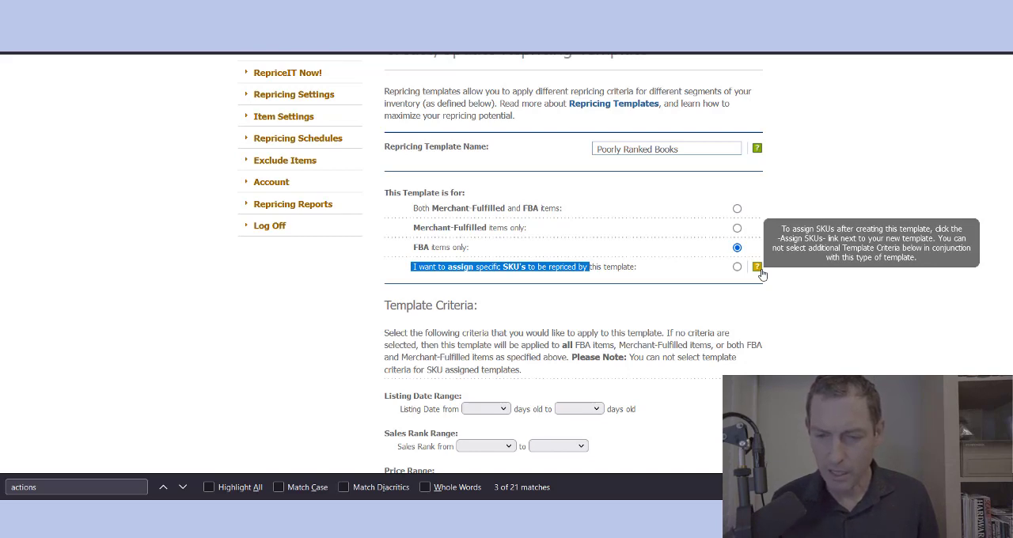
click(824, 293)
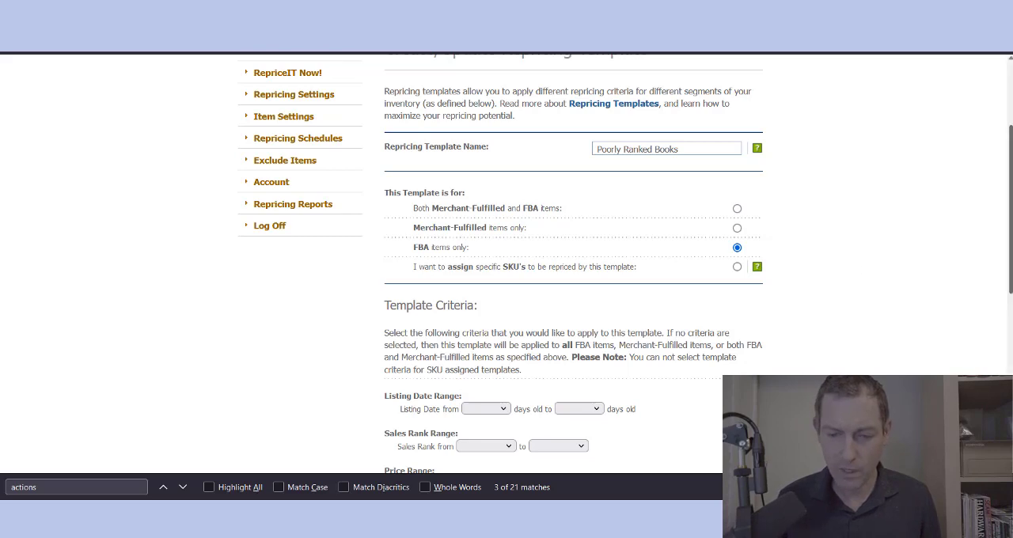
Step: Review the template criteria for listing date, sales rank, price range and condition
scroll(574, 261, down, 3)
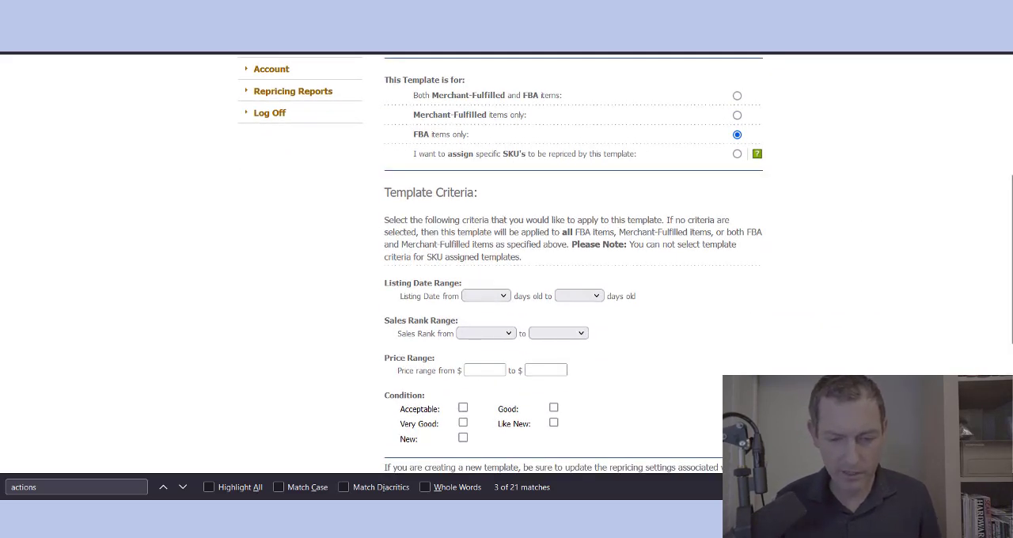
scroll(573, 262, down, 3)
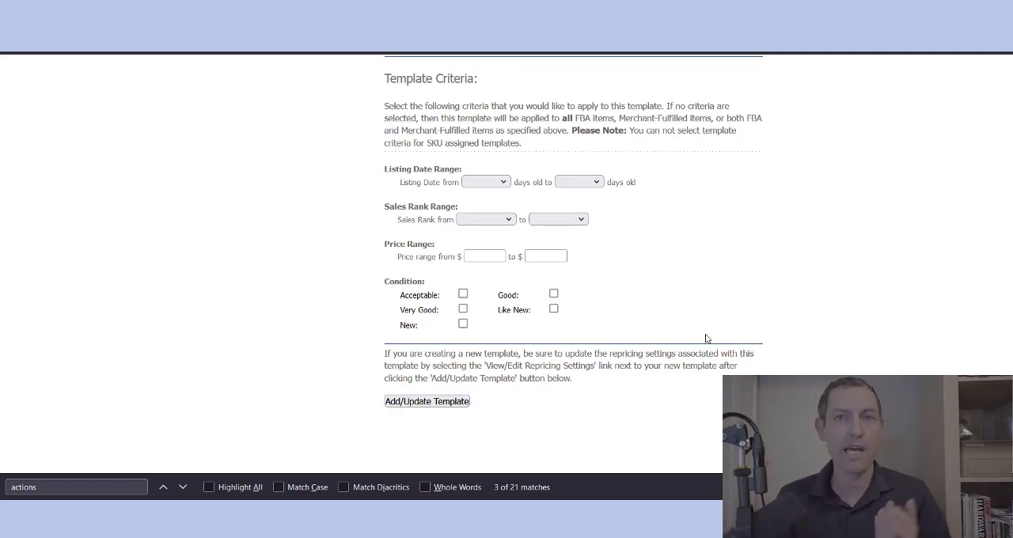
Step: Limit the template's listing date range to items from 1 to 120 days old
scroll(706, 338, up, 1)
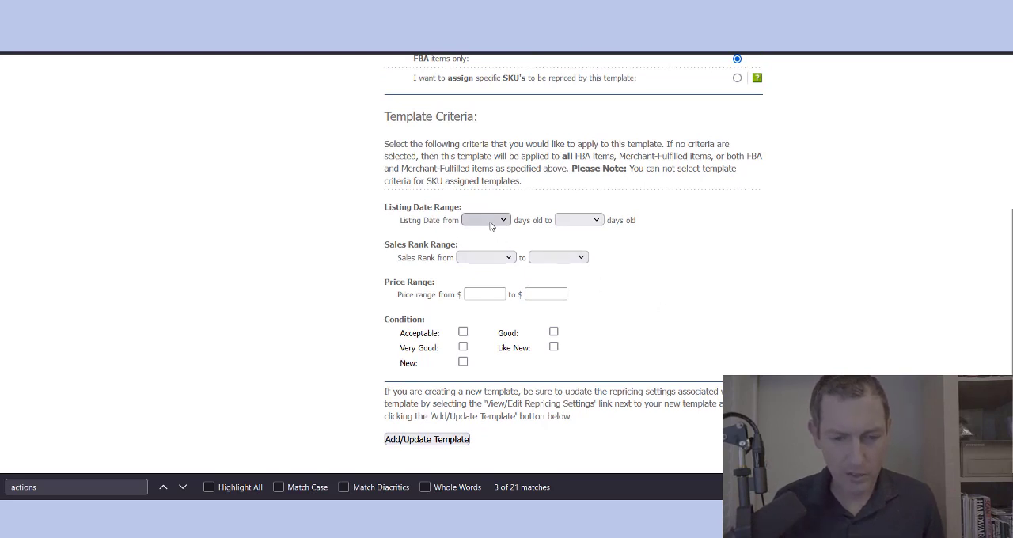
triple_click(421, 206)
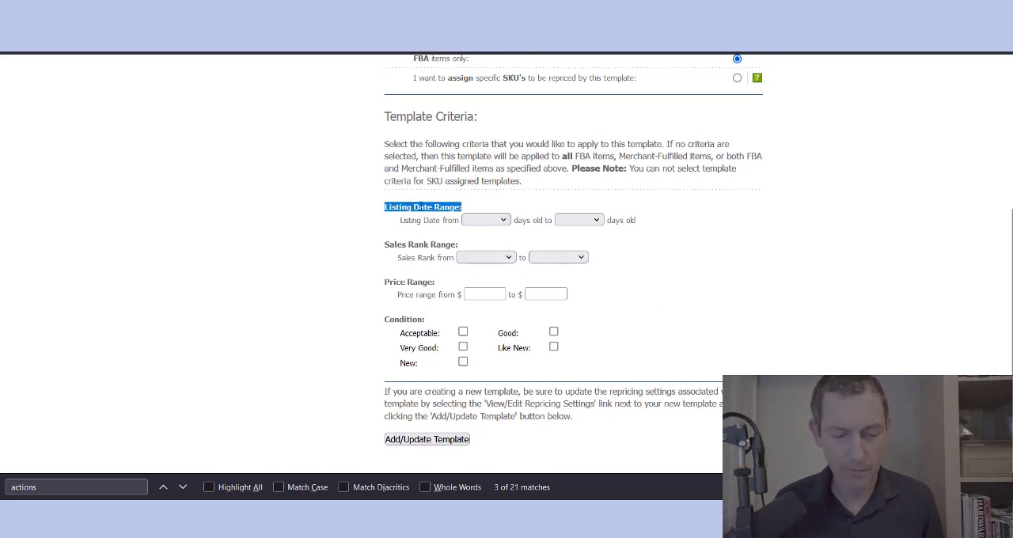
click(500, 221)
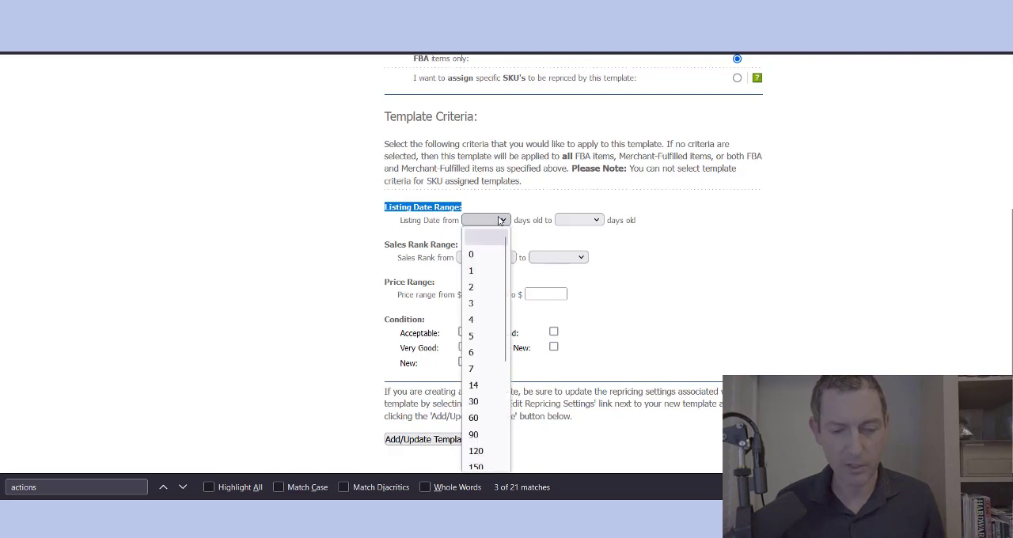
click(487, 272)
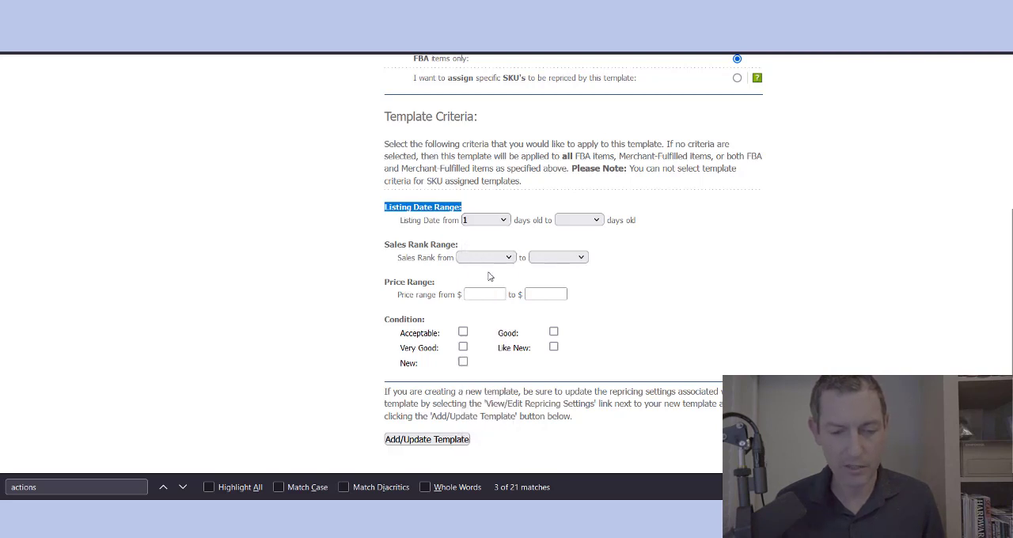
click(589, 220)
click(570, 453)
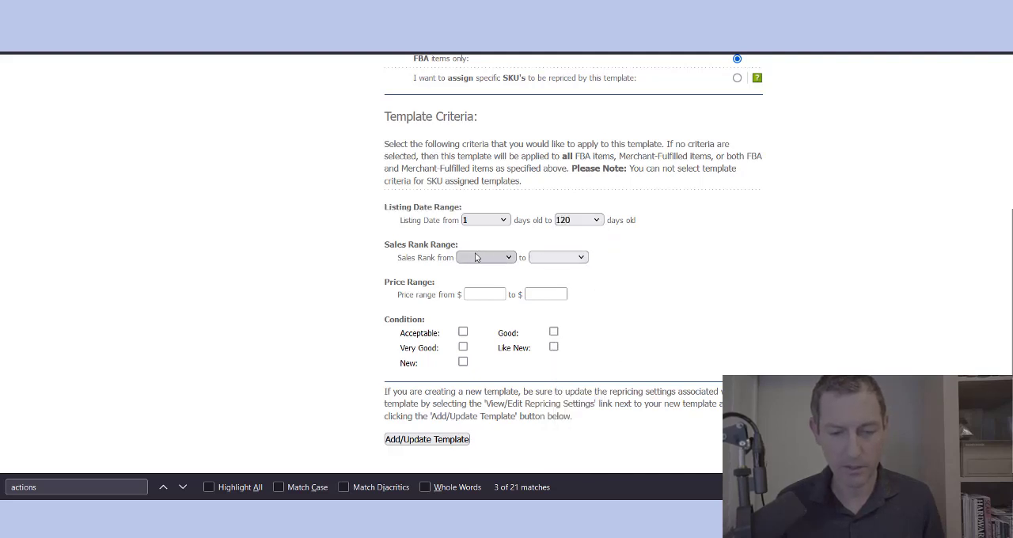
Step: Set the template's sales rank range from 1,000,000 to >6,000,000
click(510, 258)
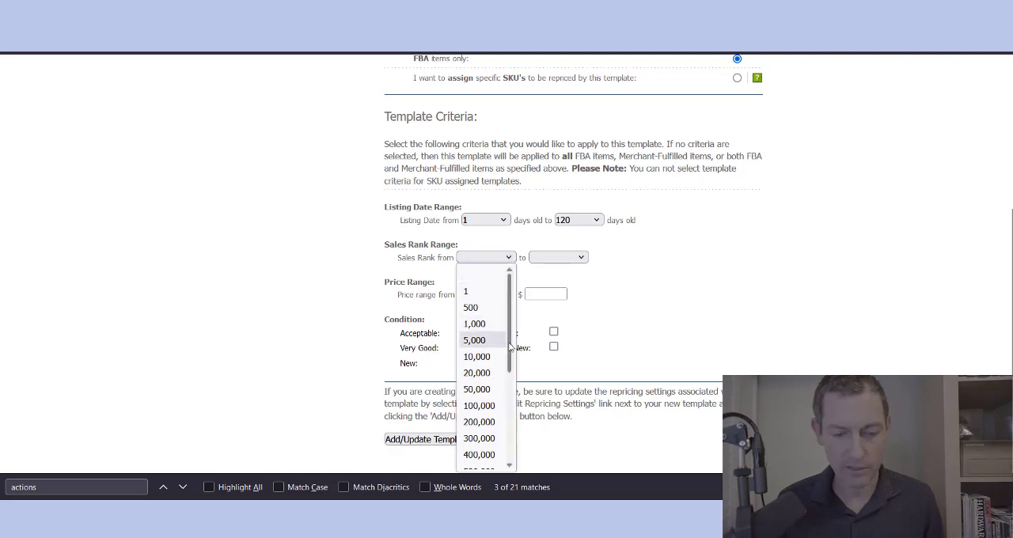
scroll(511, 348, down, 3)
click(496, 399)
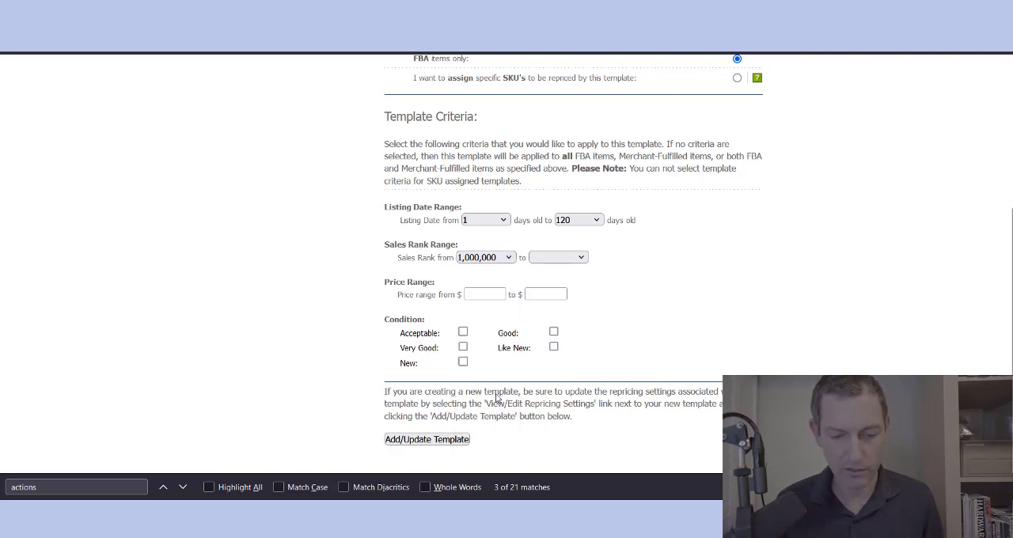
click(548, 262)
scroll(554, 411, down, 5)
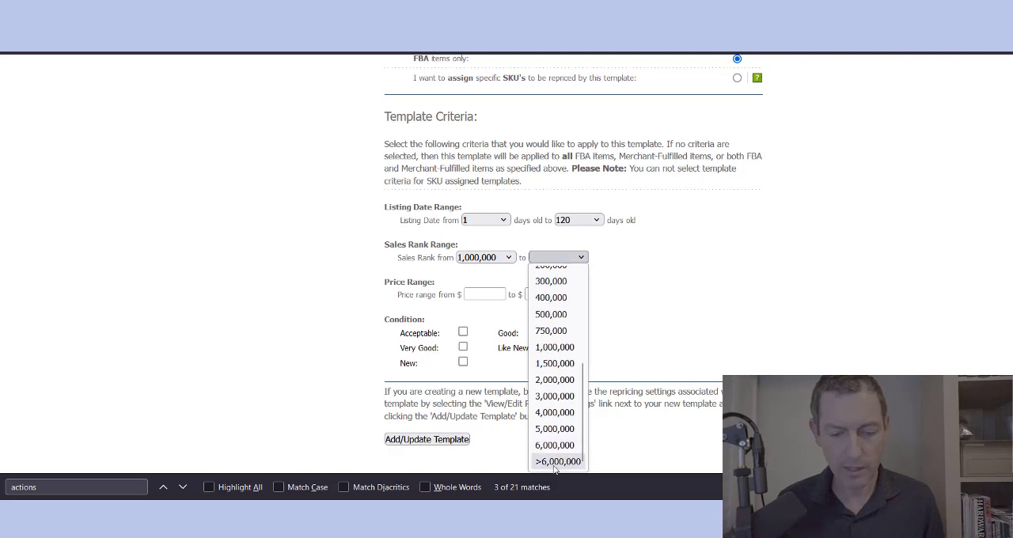
click(554, 459)
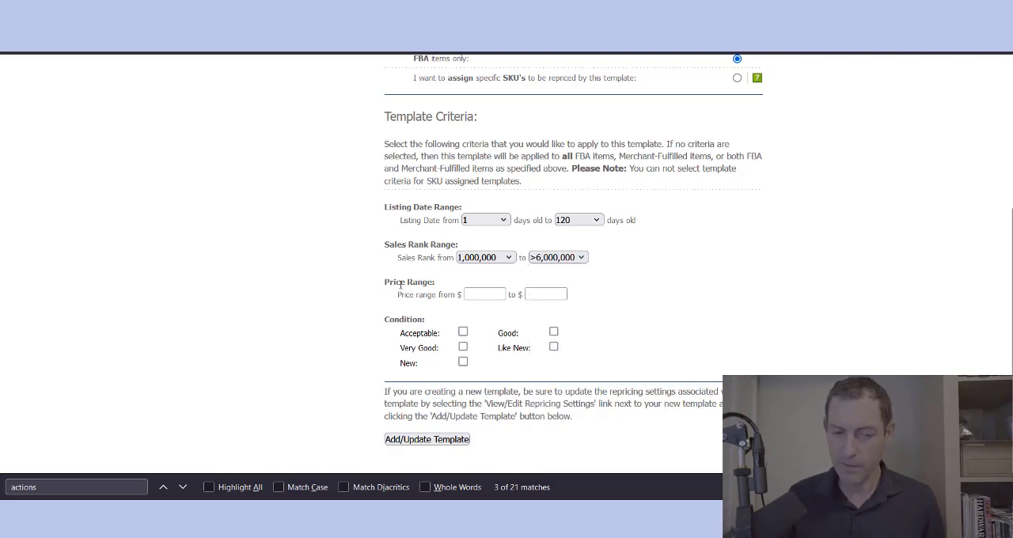
Step: Examine the optional price range criterion alongside the template's name and fulfilment selection, leaving both price limits blank
triple_click(403, 283)
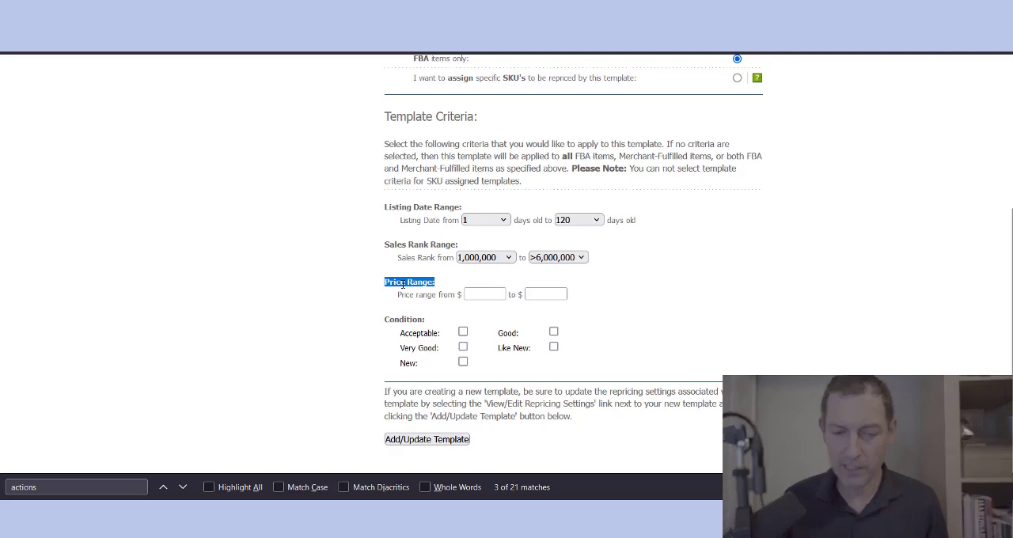
click(489, 295)
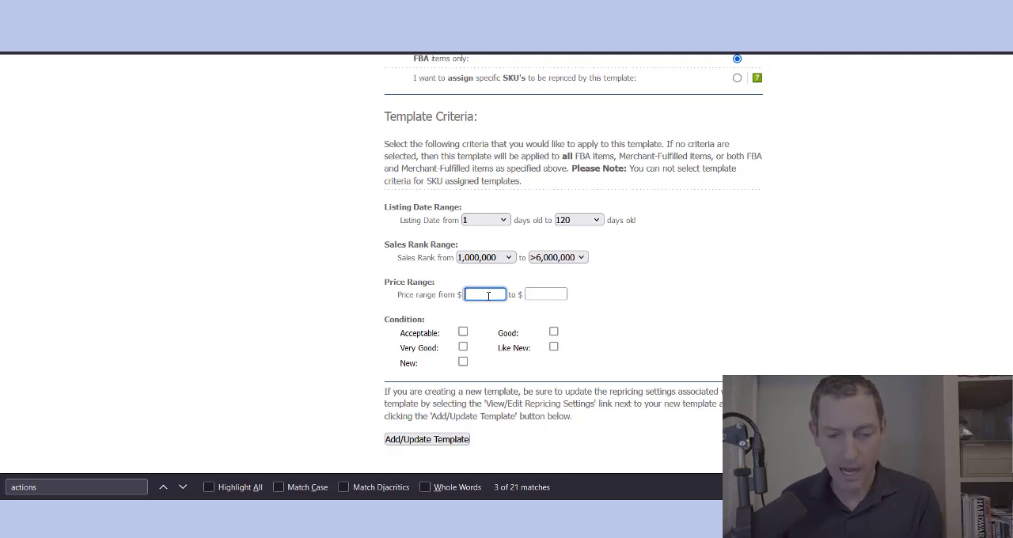
click(621, 312)
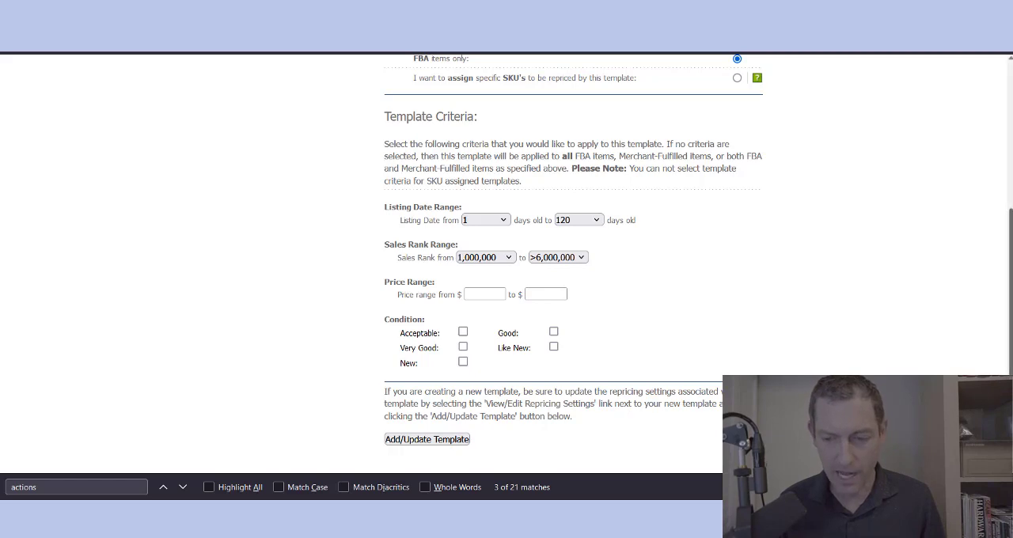
scroll(924, 209, up, 3)
mouse_move(760, 209)
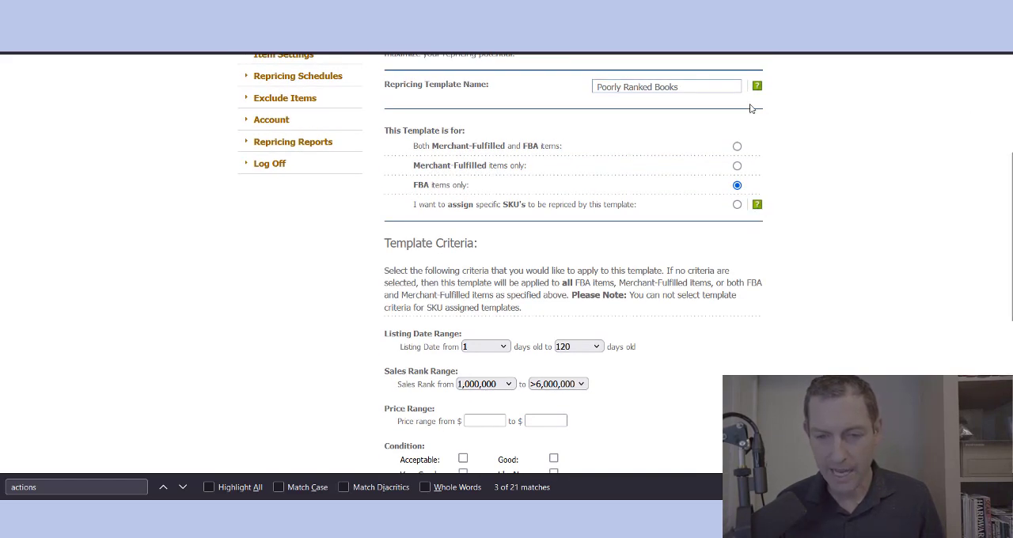
drag(1010, 253, 1002, 324)
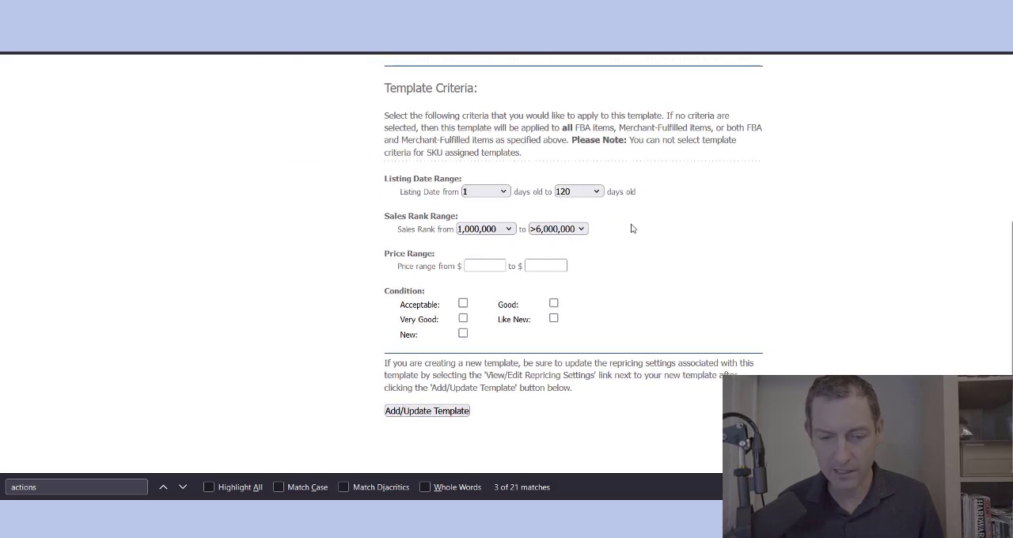
double_click(402, 259)
click(412, 266)
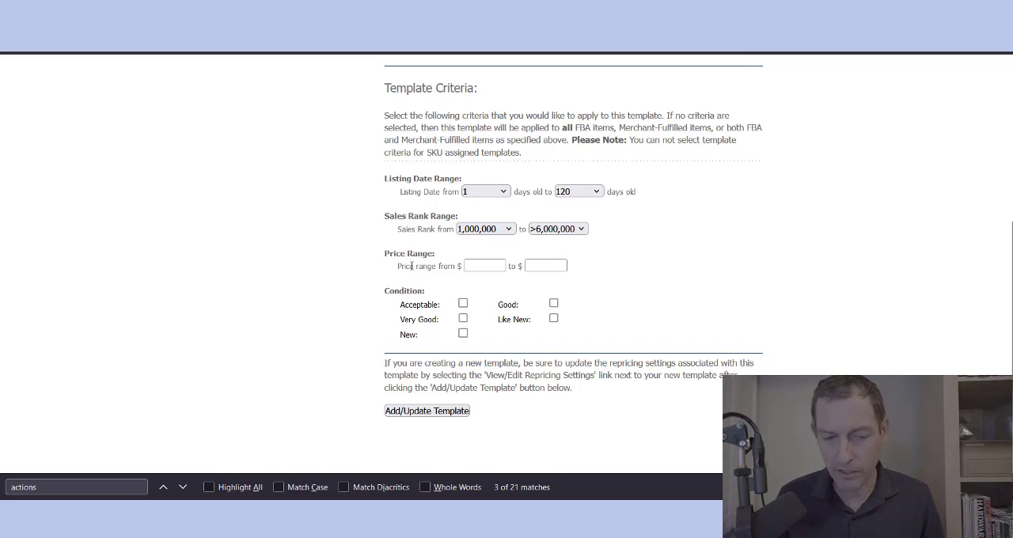
triple_click(412, 266)
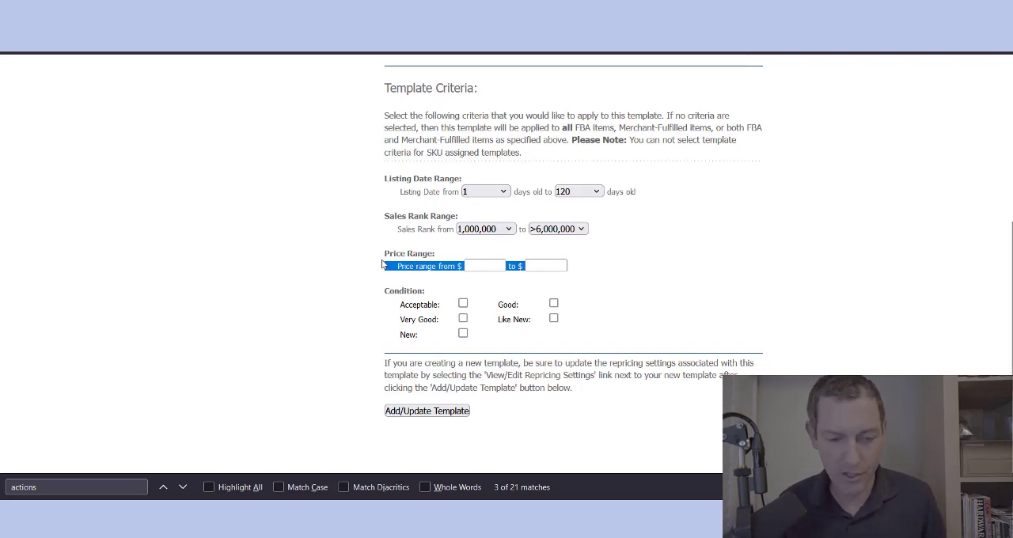
triple_click(397, 256)
triple_click(409, 267)
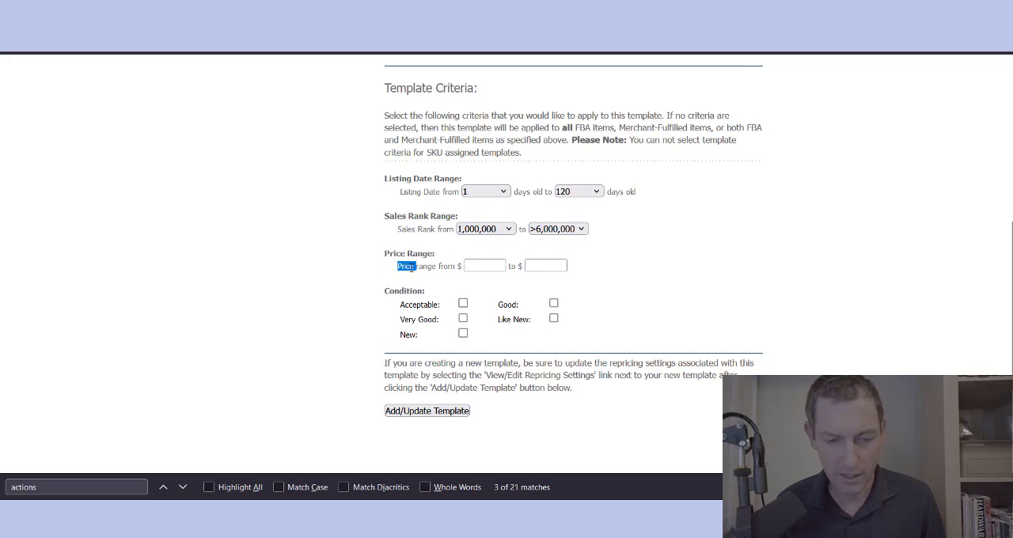
click(602, 287)
Step: Include all item conditions in the template: Acceptable, Good, Very Good, Like New and New
scroll(607, 287, down, 3)
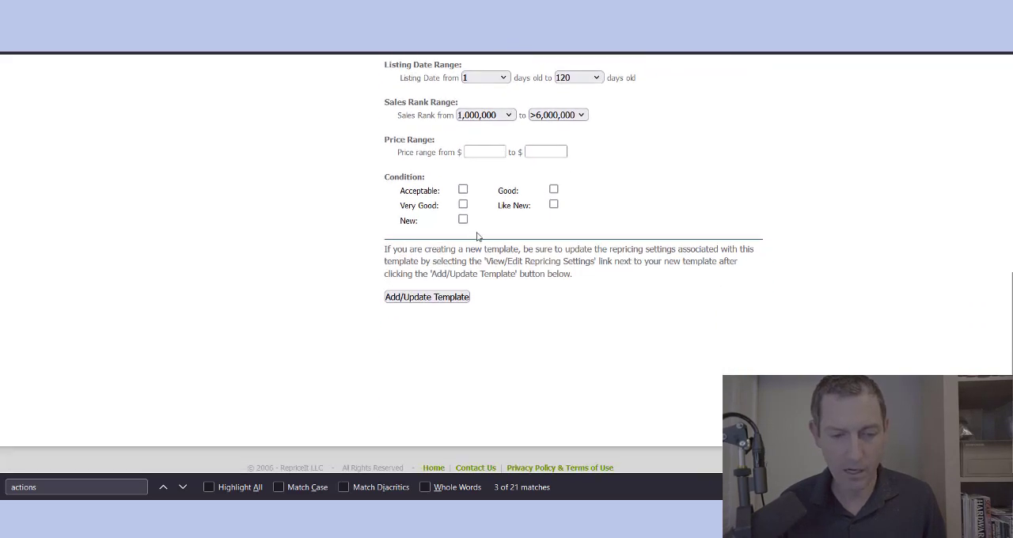
triple_click(407, 176)
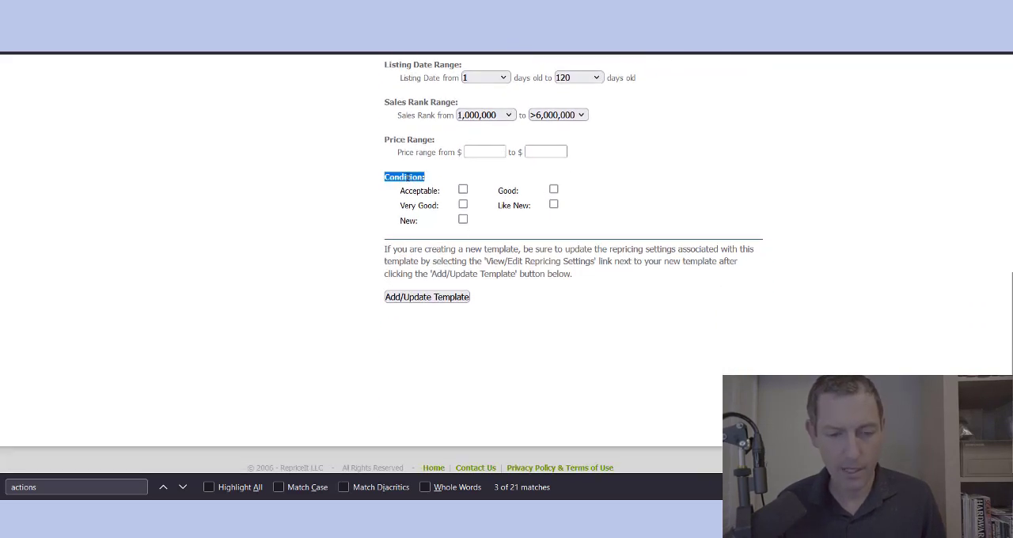
scroll(693, 197, up, 3)
scroll(693, 197, down, 4)
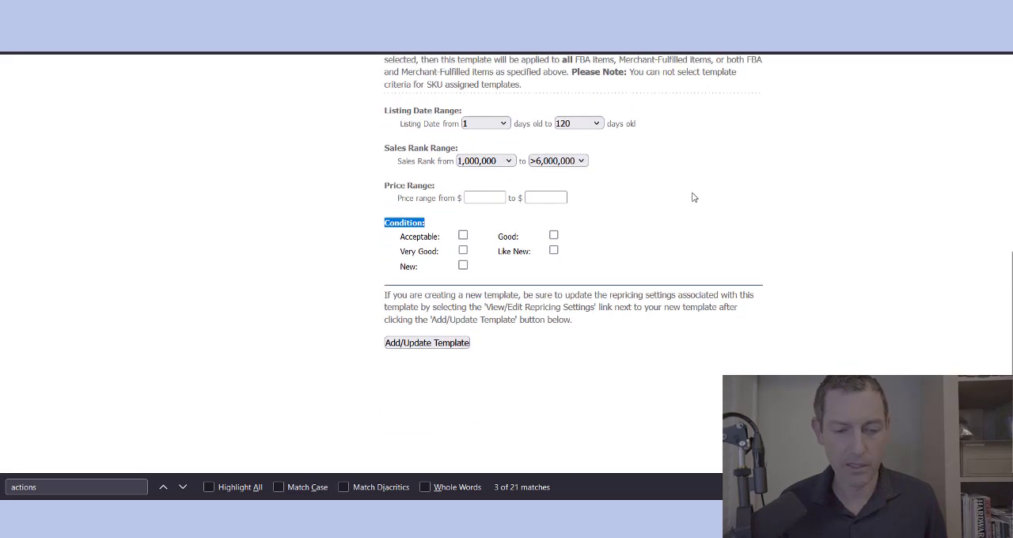
click(407, 137)
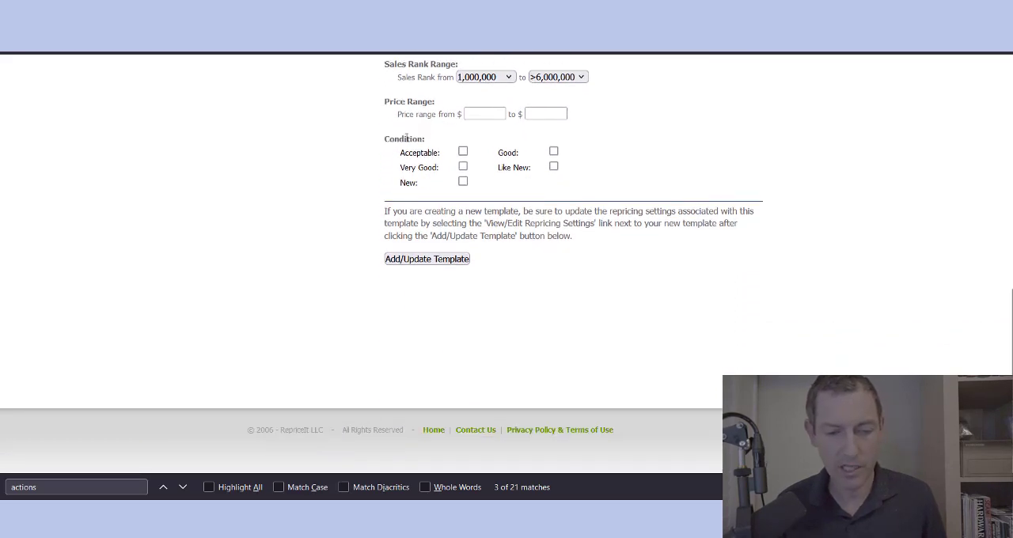
click(462, 152)
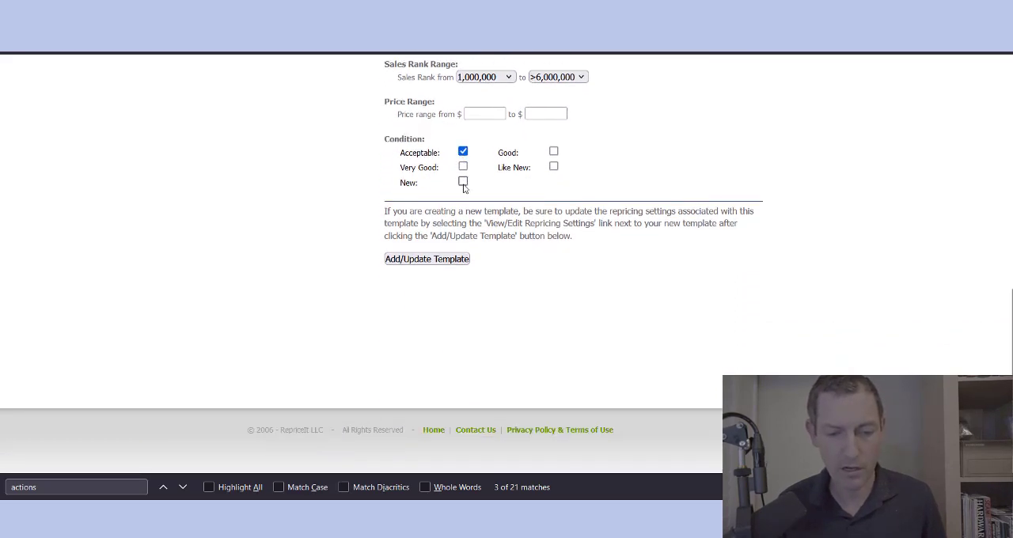
click(463, 167)
click(554, 151)
click(553, 167)
Step: Check the completed template settings and save the new repricing template
scroll(721, 208, up, 2)
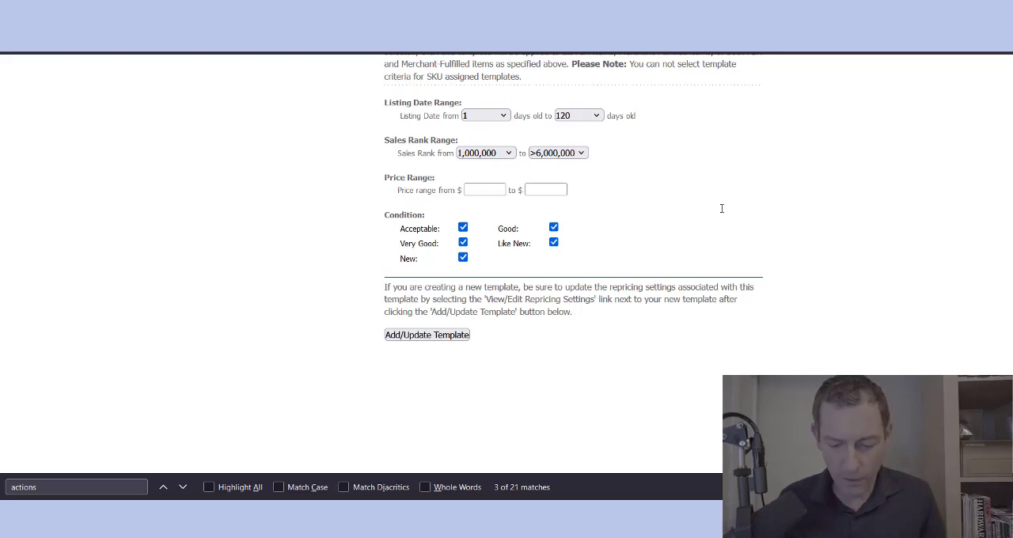
scroll(721, 208, up, 4)
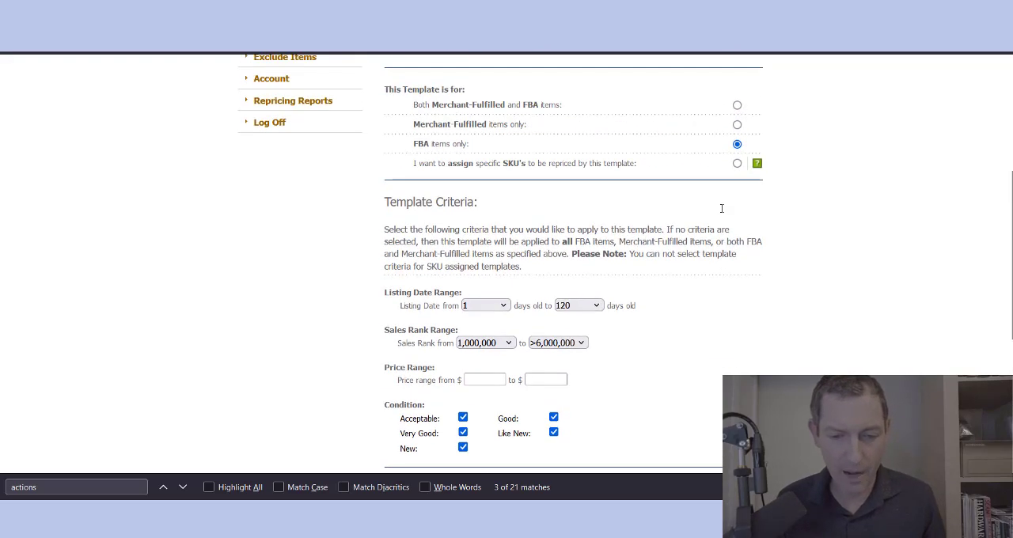
scroll(721, 208, down, 3)
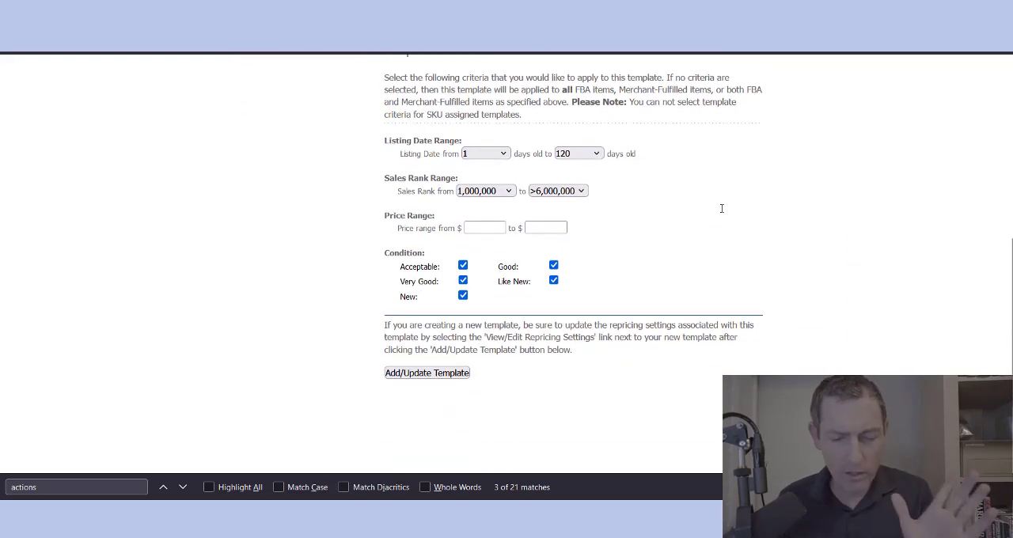
scroll(721, 208, up, 4)
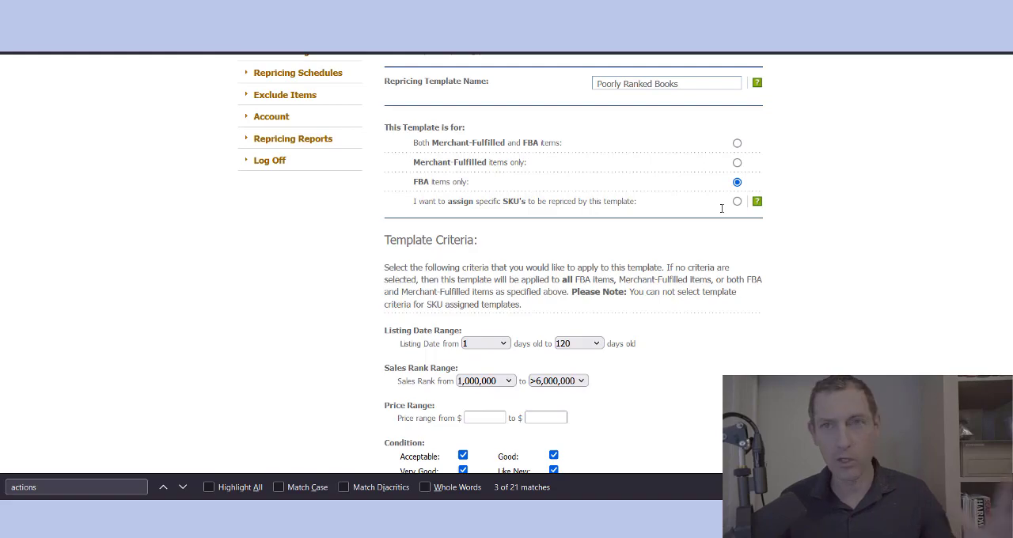
scroll(721, 208, down, 6)
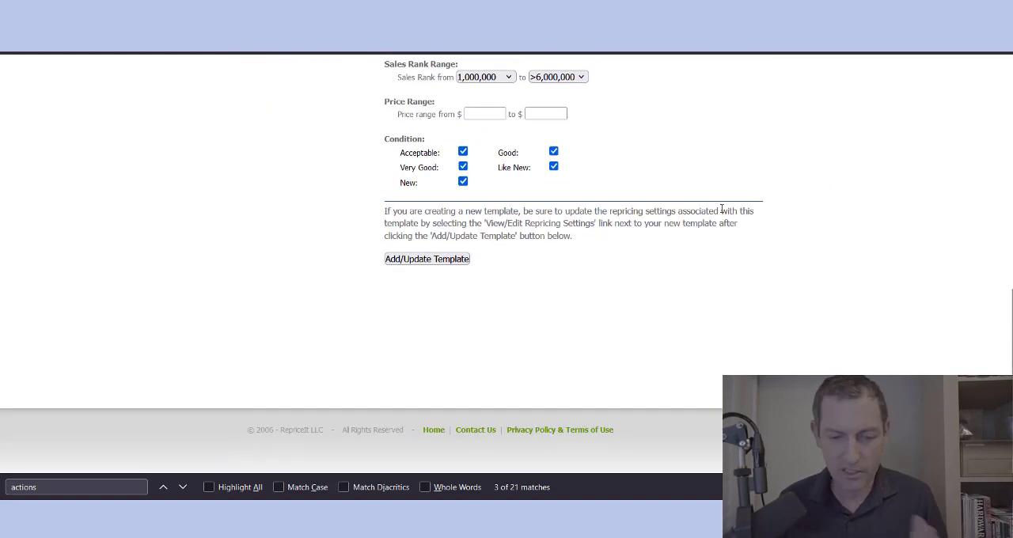
scroll(720, 208, up, 10)
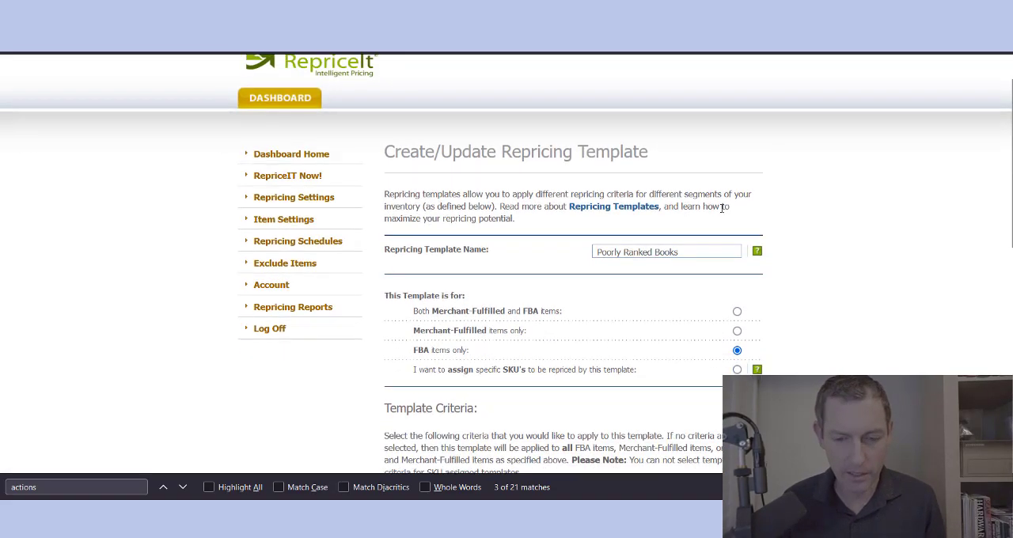
scroll(721, 208, down, 10)
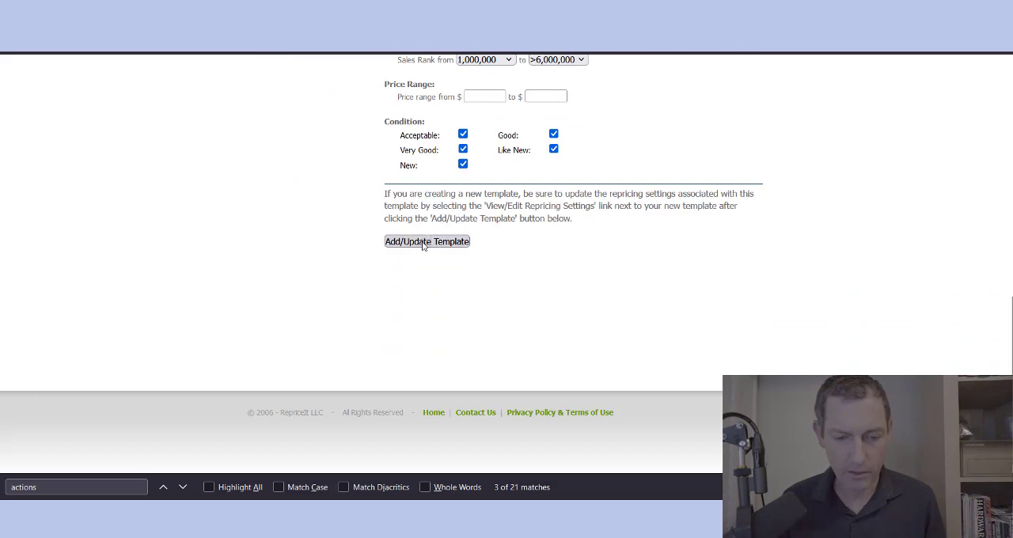
click(422, 243)
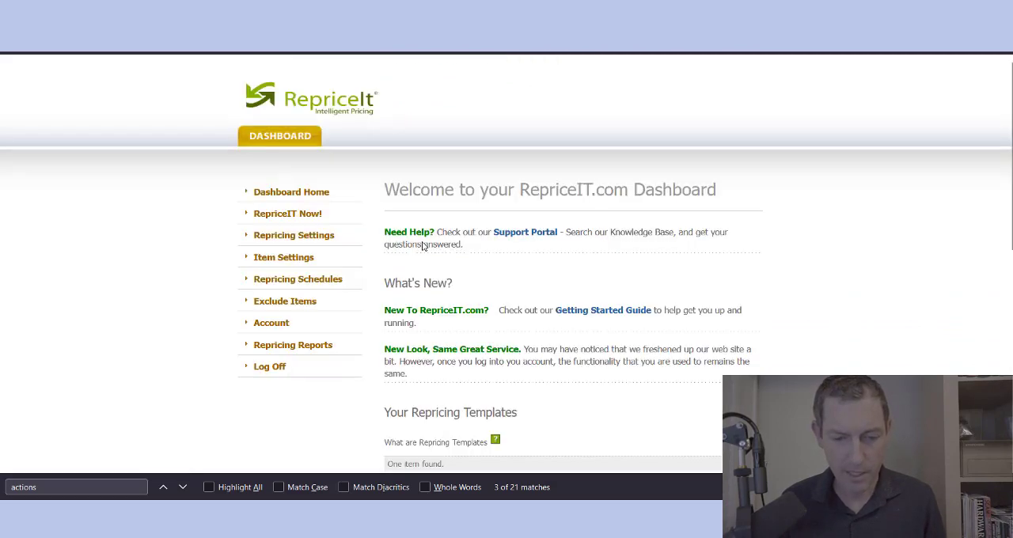
Step: Examine the Poorly Ranked Books entry and its available actions in the dashboard's list of repricing templates
scroll(423, 245, down, 3)
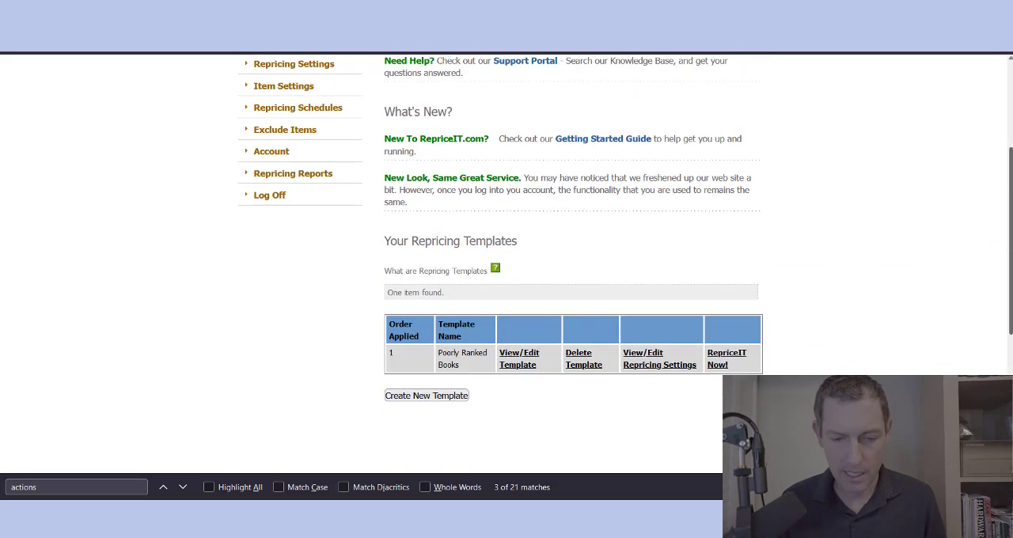
triple_click(439, 358)
click(790, 336)
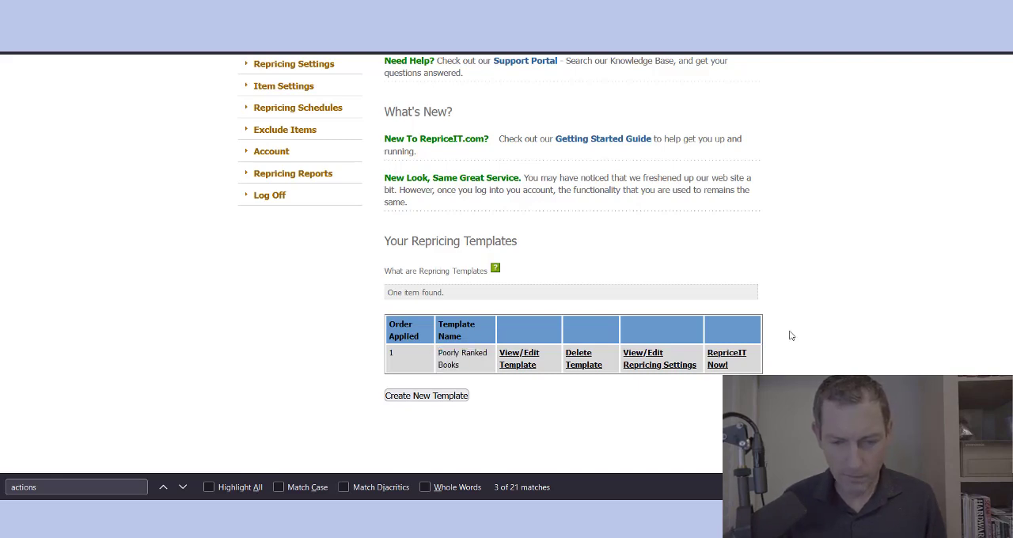
scroll(790, 335, up, 3)
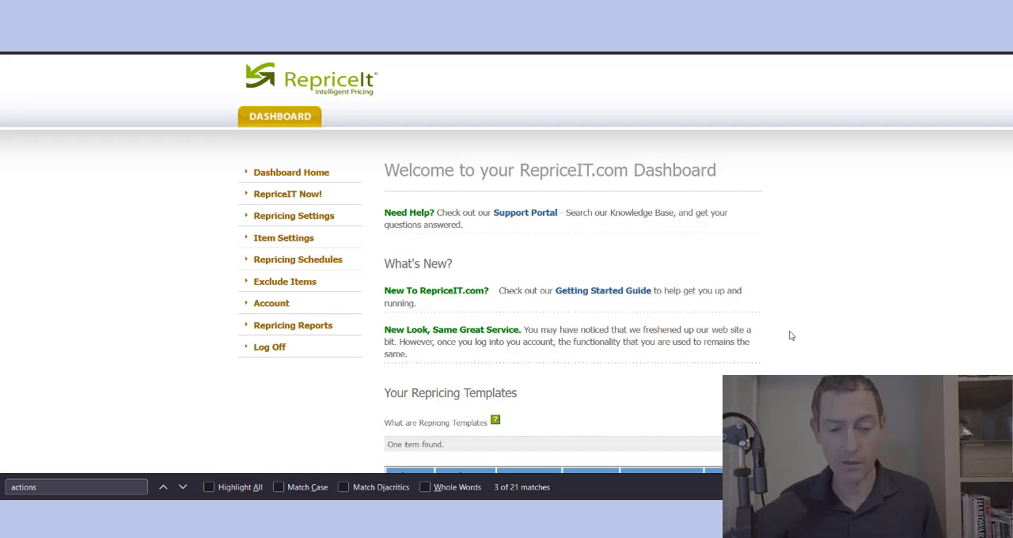
scroll(789, 336, down, 1)
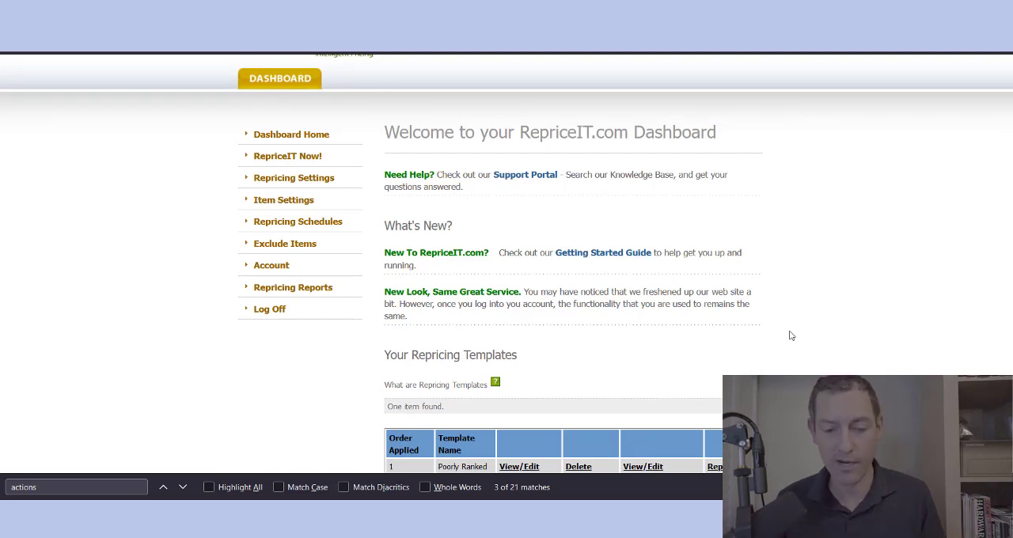
scroll(789, 336, down, 4)
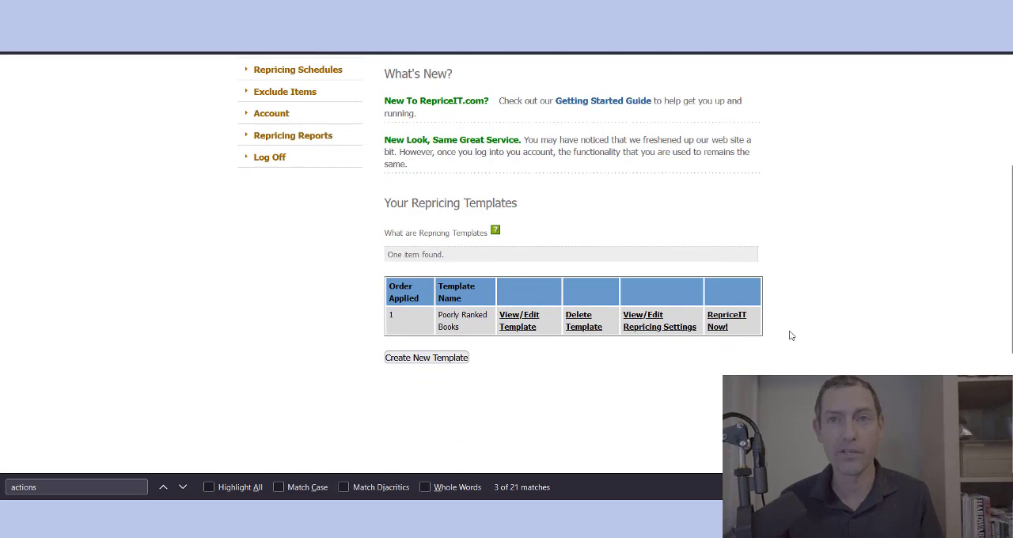
Step: Open the repricing settings of the Poorly Ranked Books template from the dashboard
scroll(789, 336, up, 1)
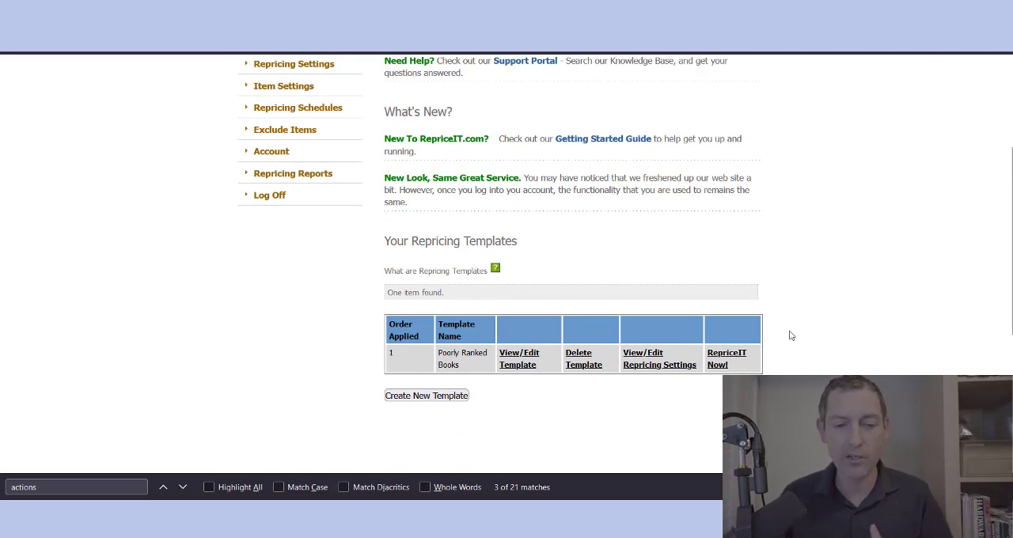
scroll(789, 335, up, 1)
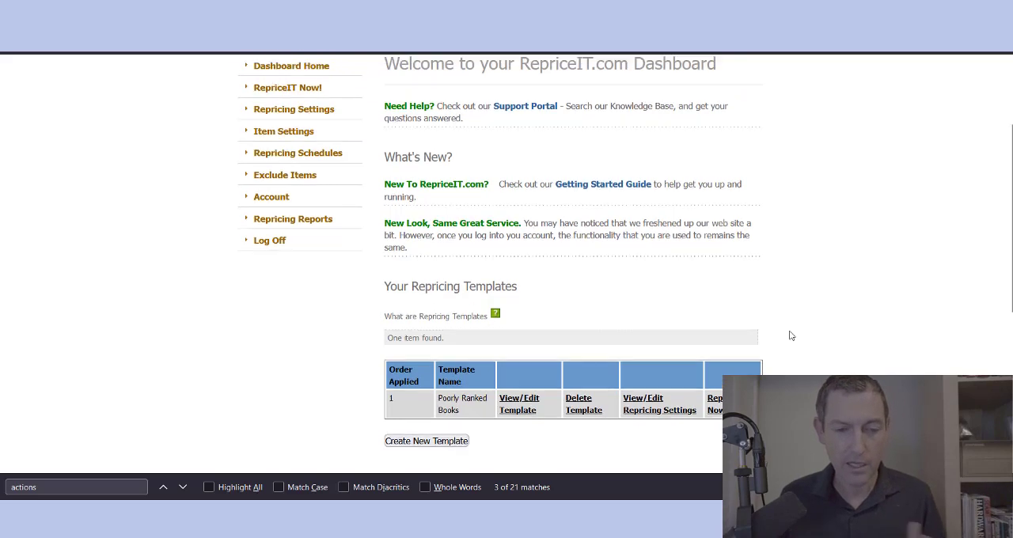
scroll(789, 335, up, 1)
scroll(789, 336, down, 3)
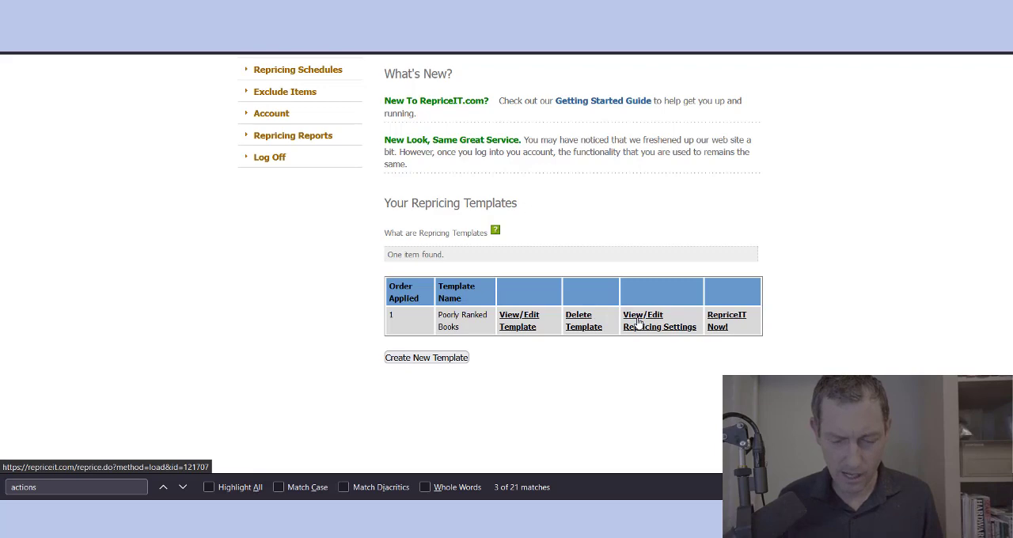
scroll(640, 320, up, 5)
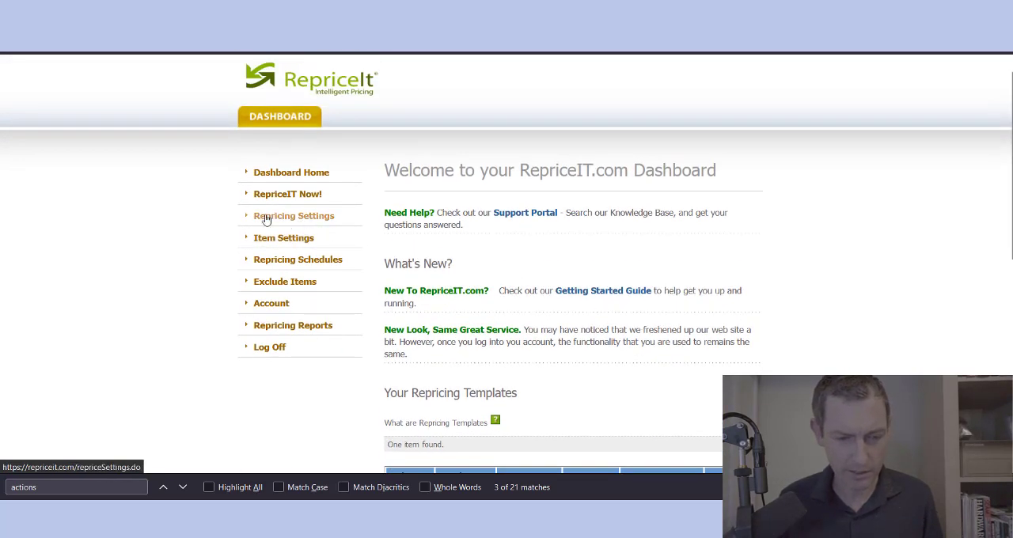
click(314, 216)
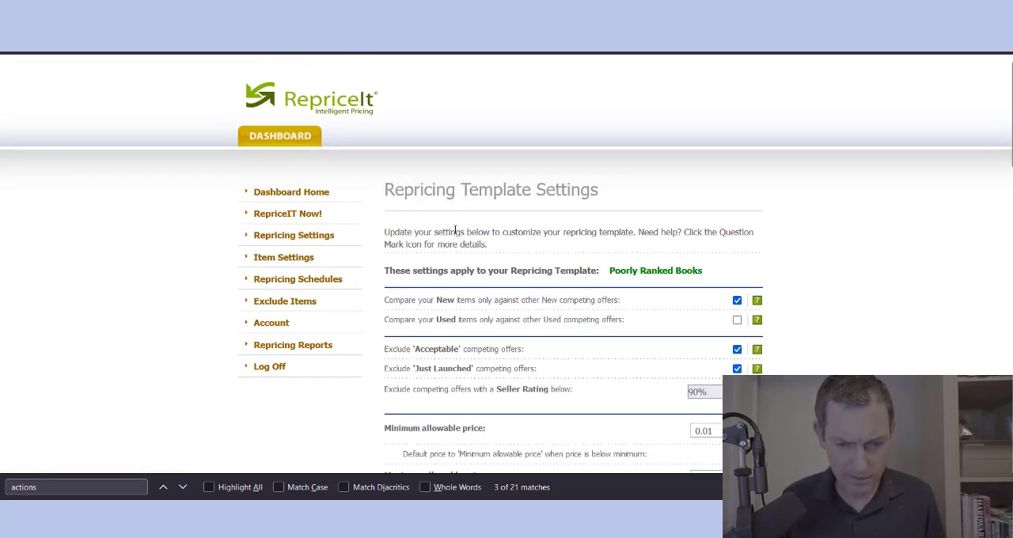
Step: Check which repricing template the settings on this page apply to
triple_click(449, 270)
click(632, 274)
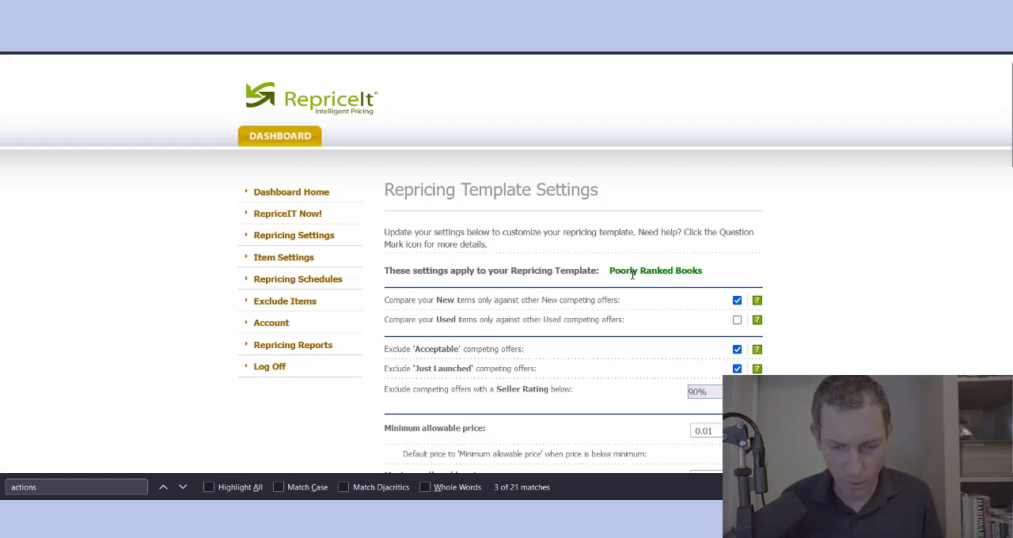
drag(706, 274, 625, 274)
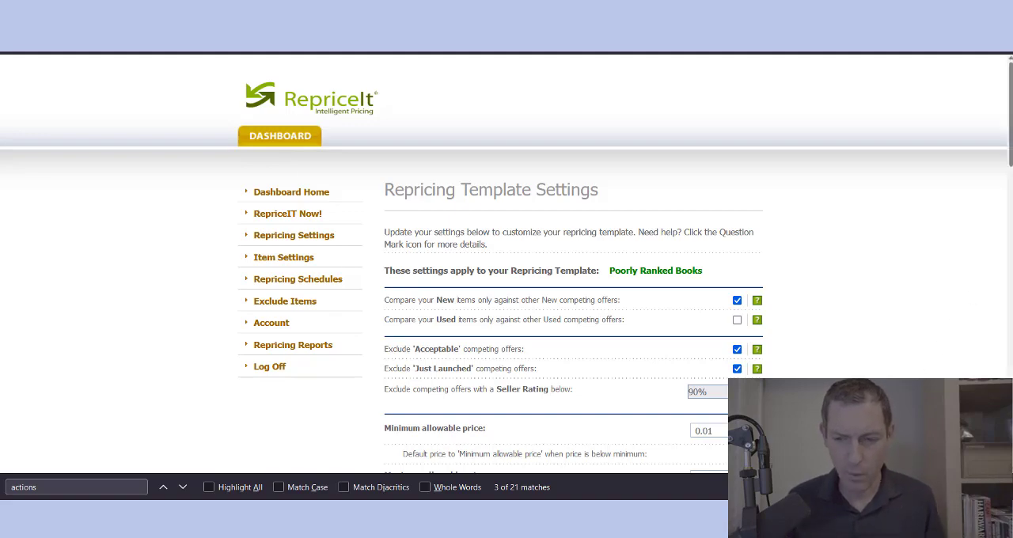
scroll(506, 261, down, 5)
scroll(506, 261, up, 5)
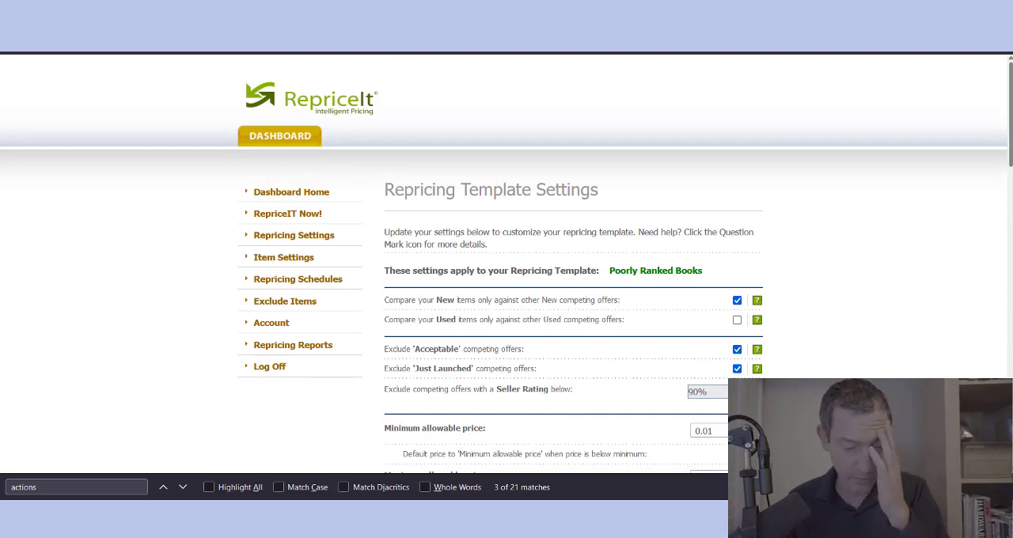
Step: Compare Used items only against other Used competing offers, and read the help for the matching New items option
scroll(886, 174, down, 2)
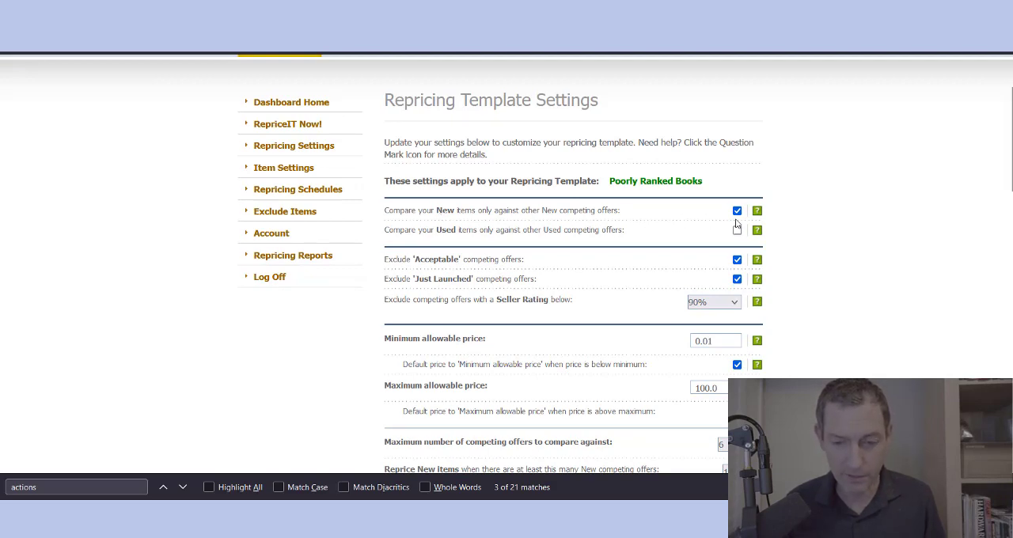
triple_click(439, 233)
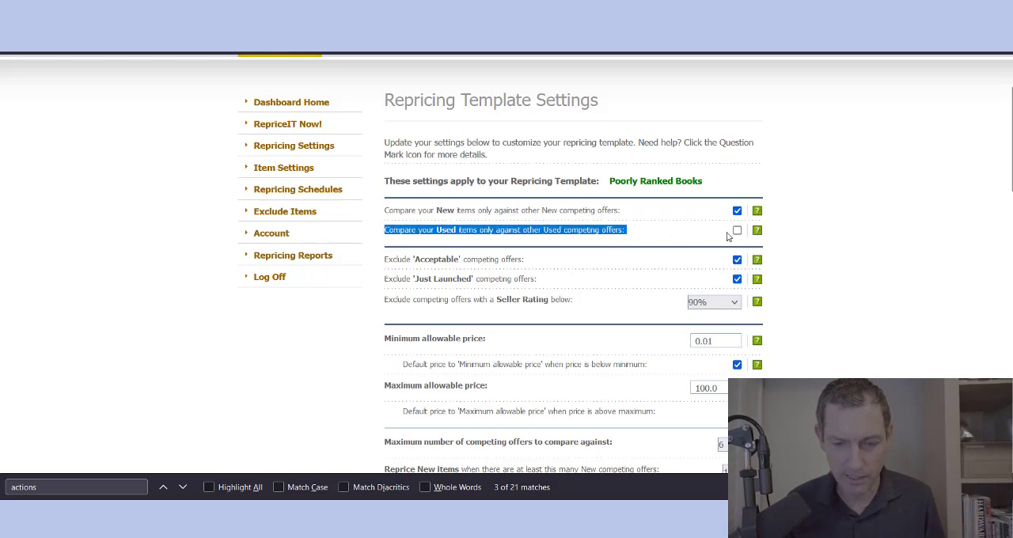
click(736, 230)
click(803, 246)
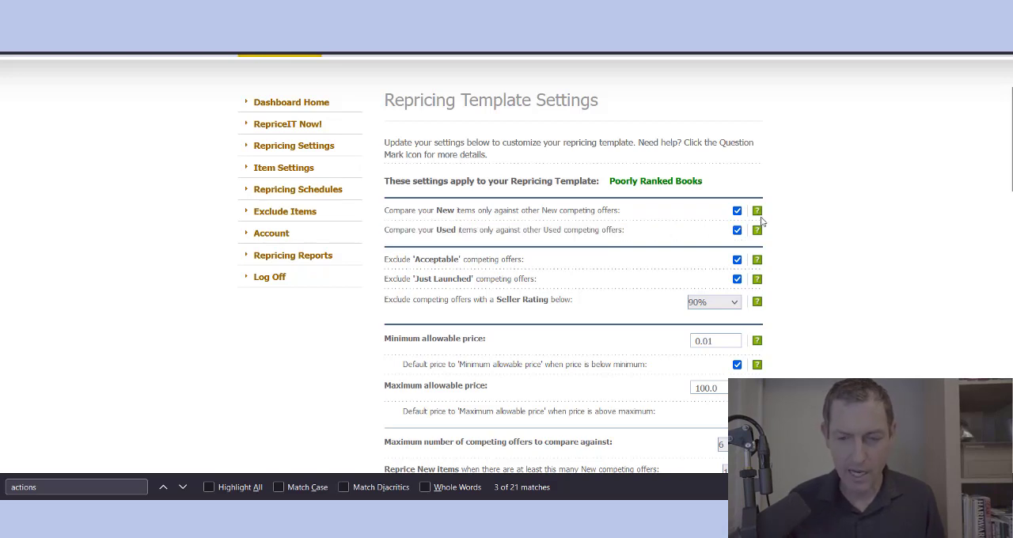
mouse_move(758, 216)
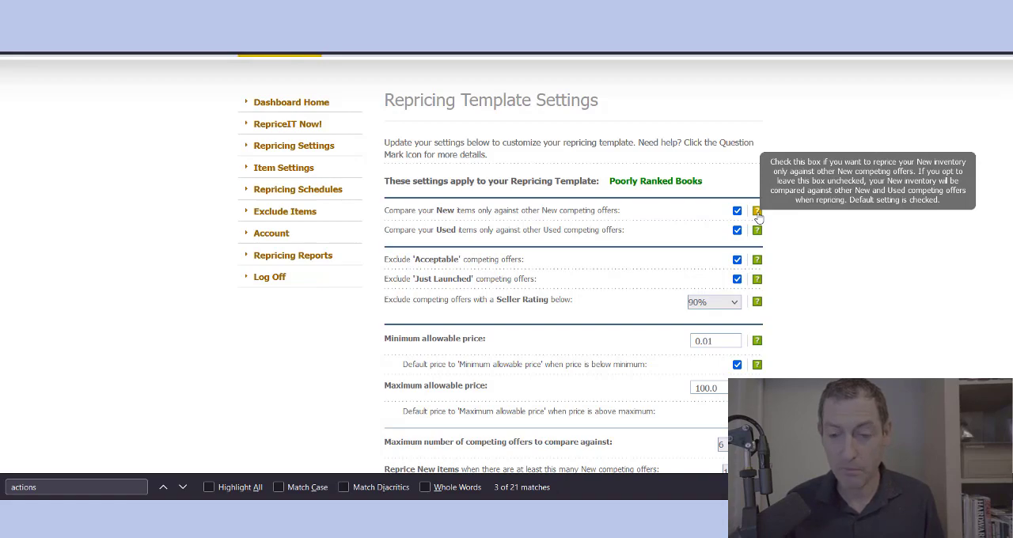
Step: Stop excluding 'Acceptable' and 'Just Launched' competing offers from the template's price comparison
scroll(810, 258, down, 2)
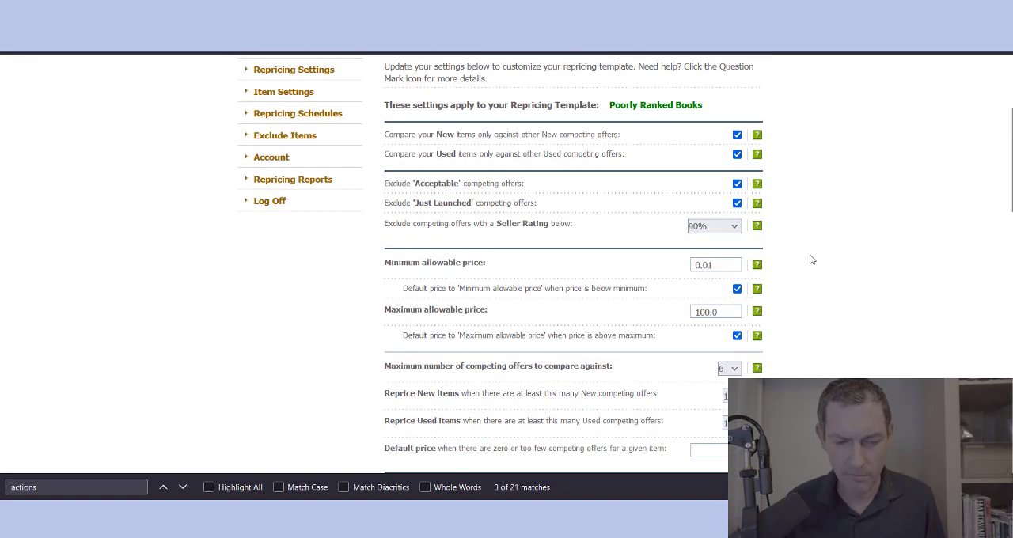
triple_click(392, 186)
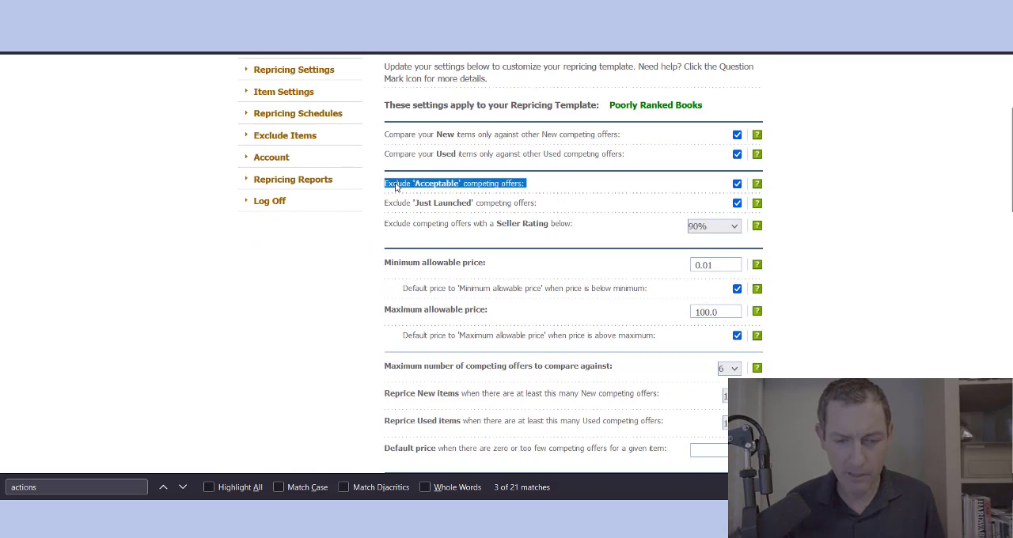
double_click(395, 186)
triple_click(396, 186)
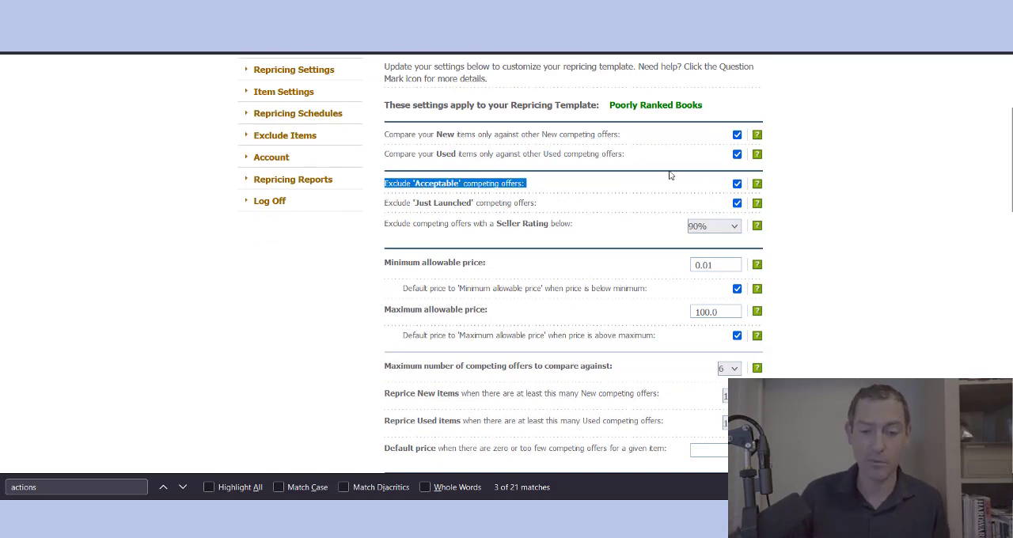
click(737, 185)
triple_click(510, 203)
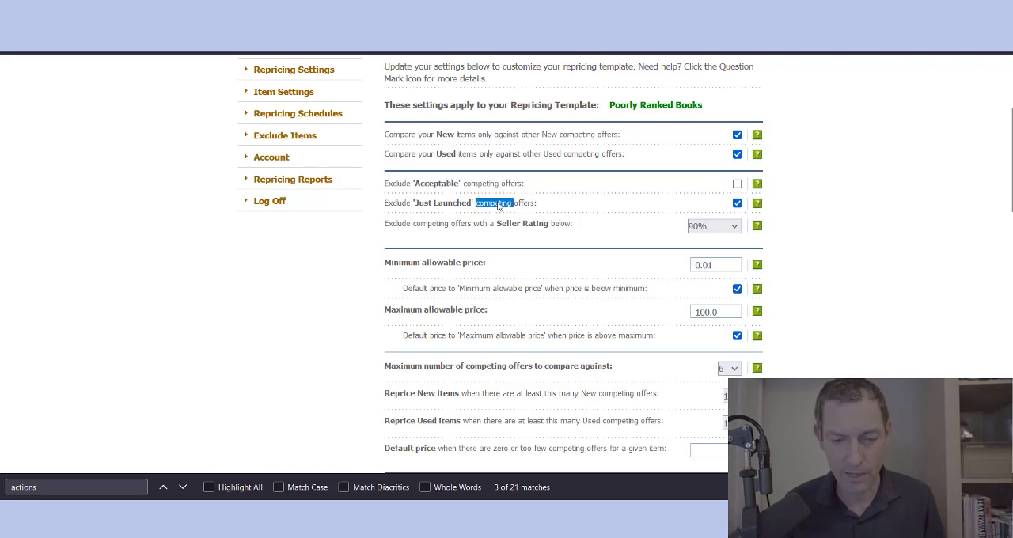
click(845, 198)
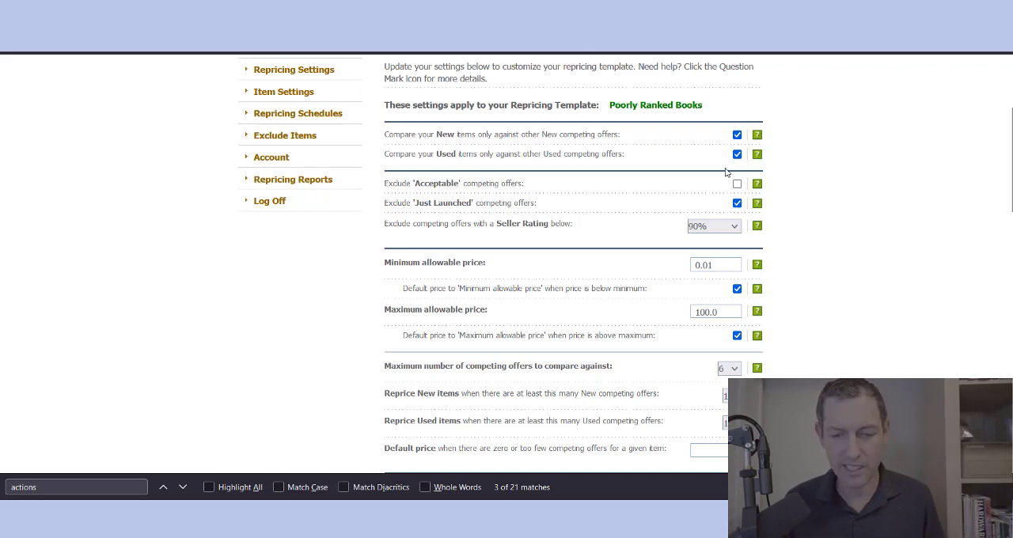
click(737, 203)
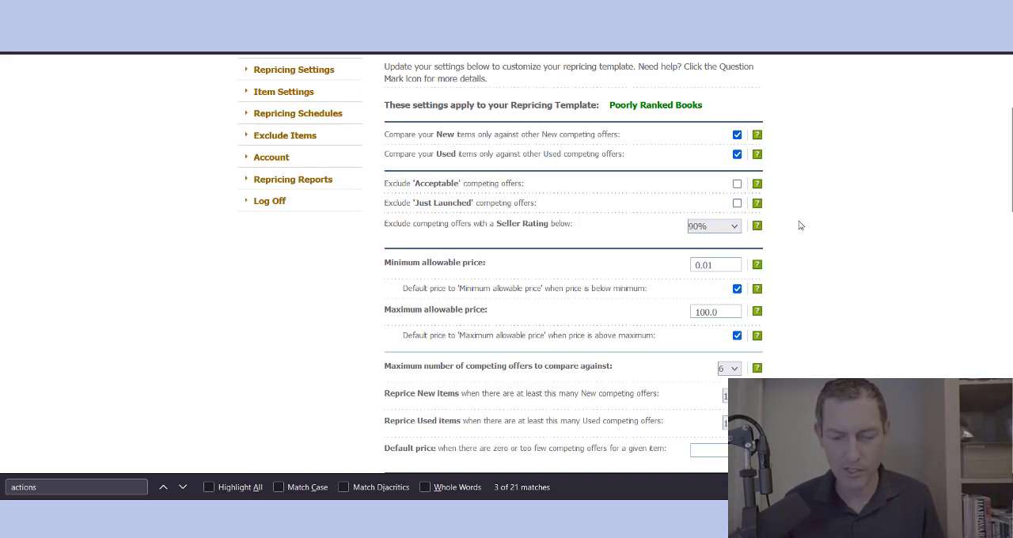
Step: Set the seller rating exclusion for competing offers to Include all
scroll(797, 225, down, 2)
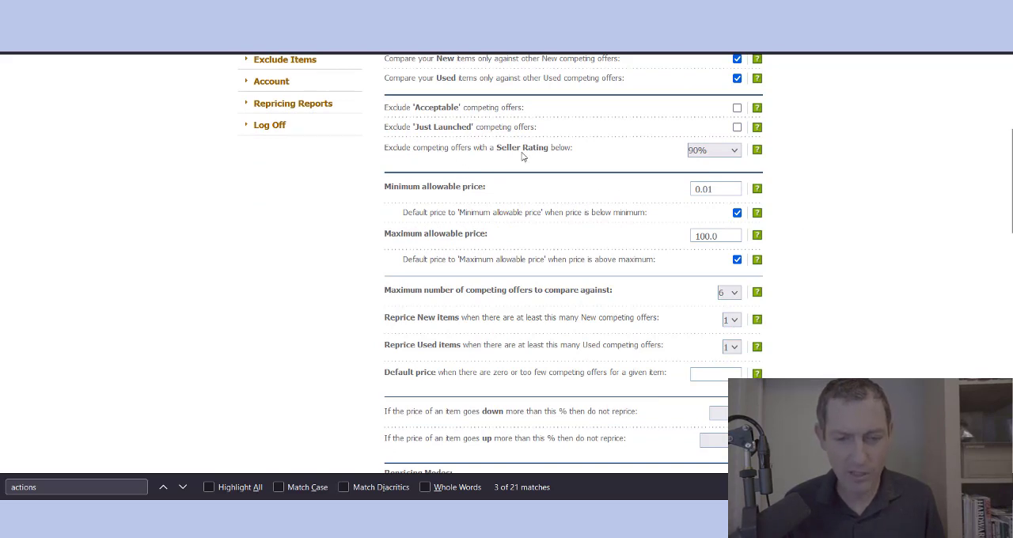
click(733, 152)
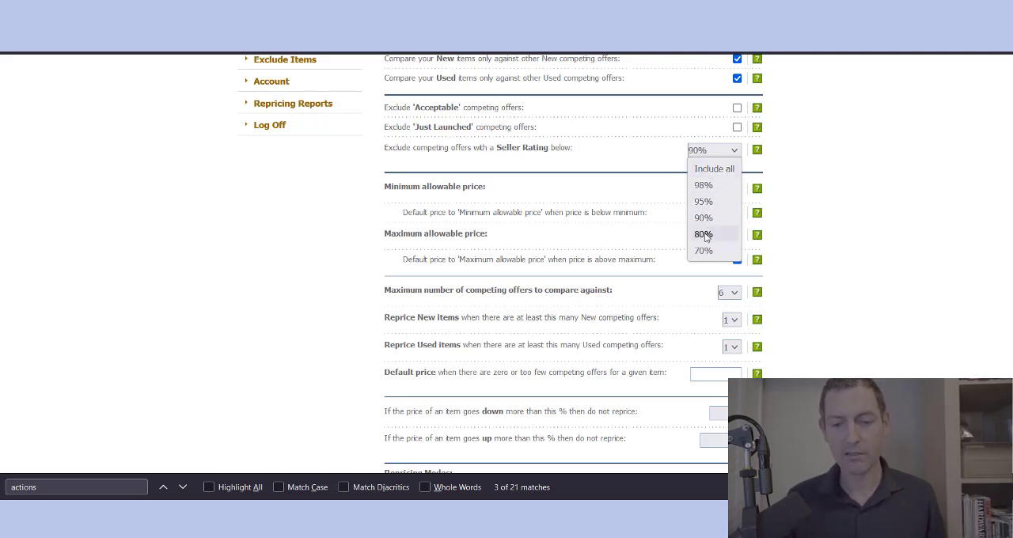
click(714, 168)
Step: Set the template's minimum allowable price to 10
scroll(787, 180, down, 1)
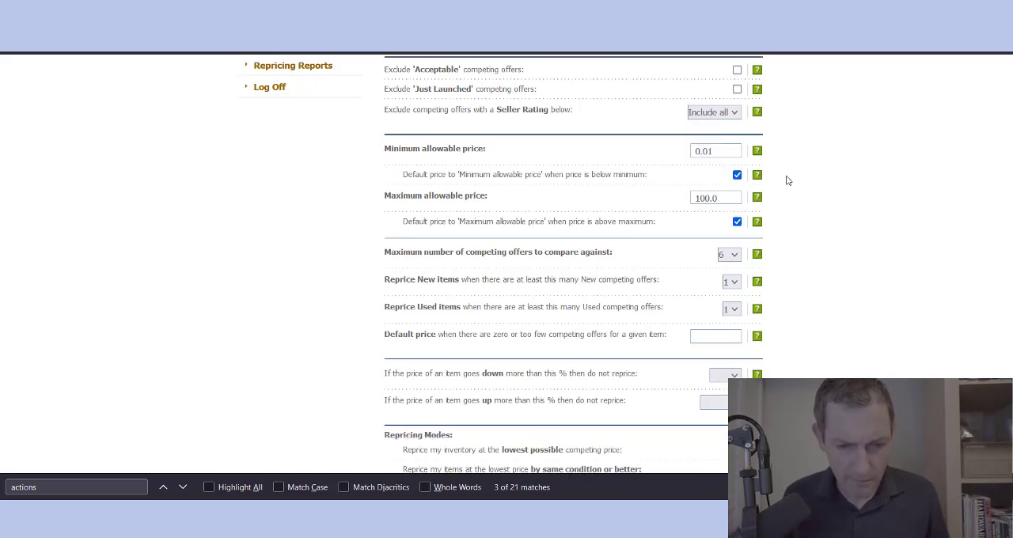
click(702, 152)
double_click(701, 151)
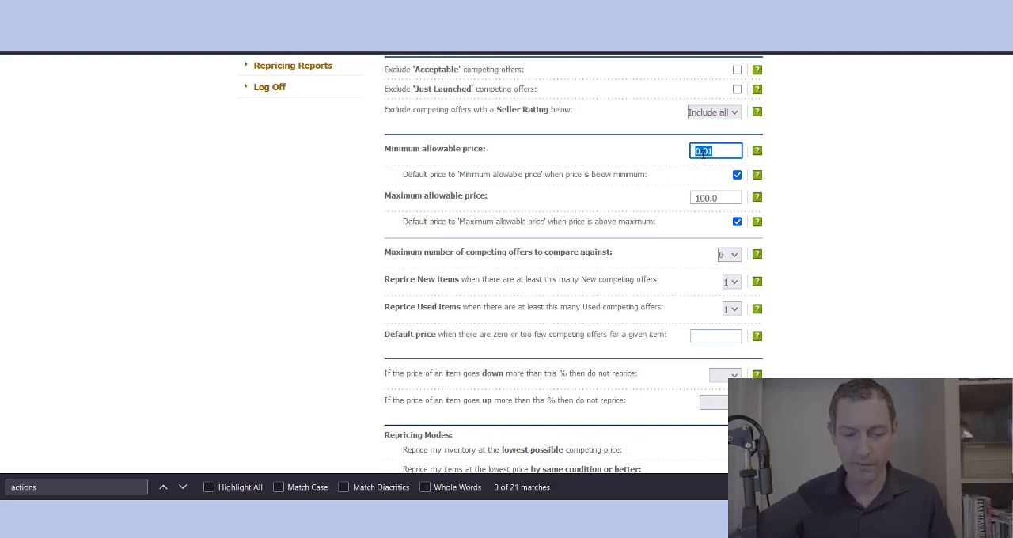
text(10)
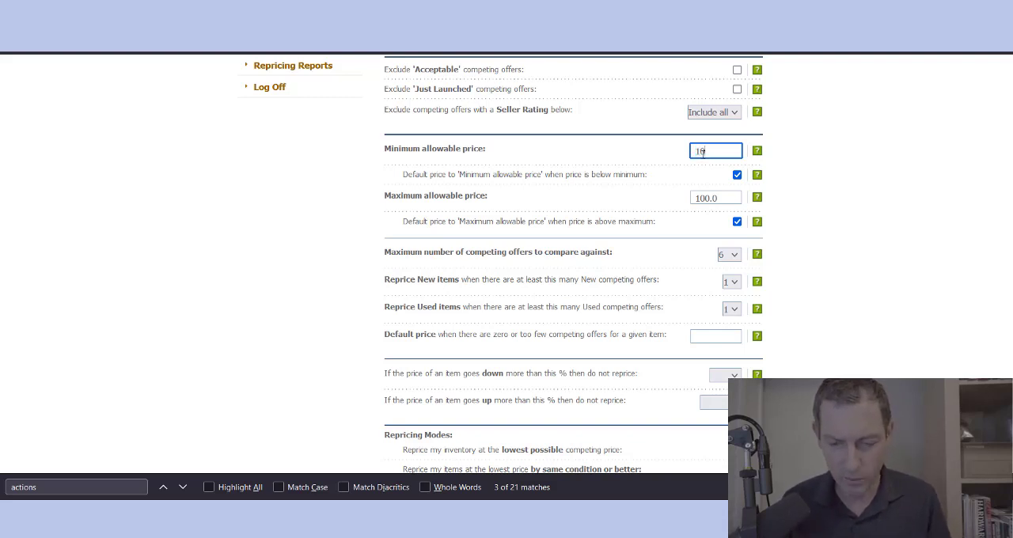
Step: Review the maximum allowable price without changing it, and read the help for the minimum allowable price
double_click(713, 198)
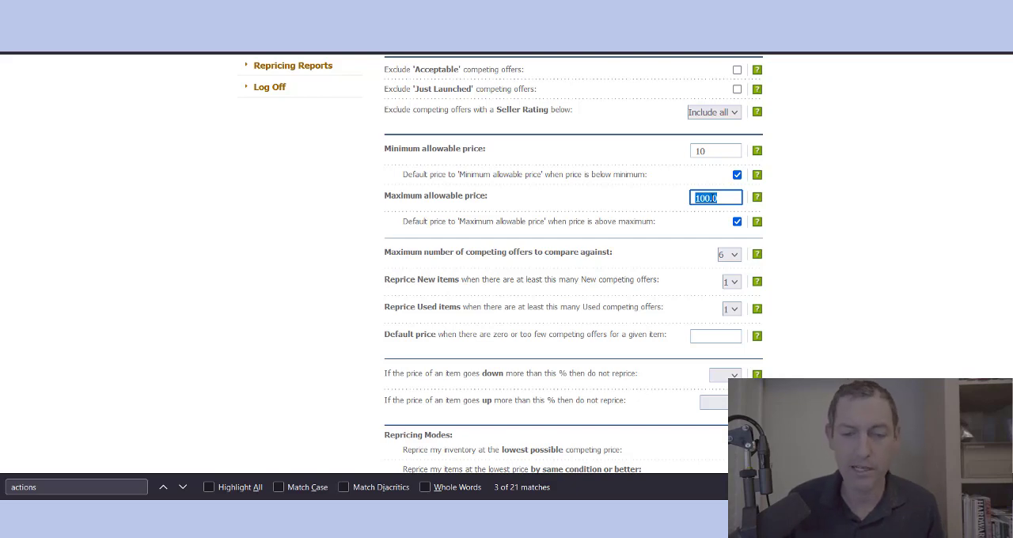
click(847, 215)
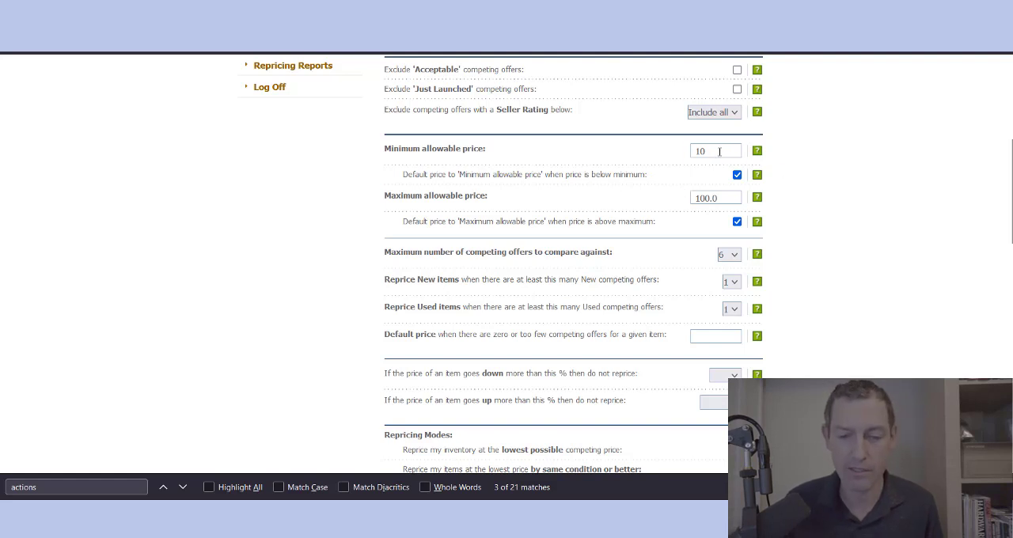
scroll(808, 212, down, 2)
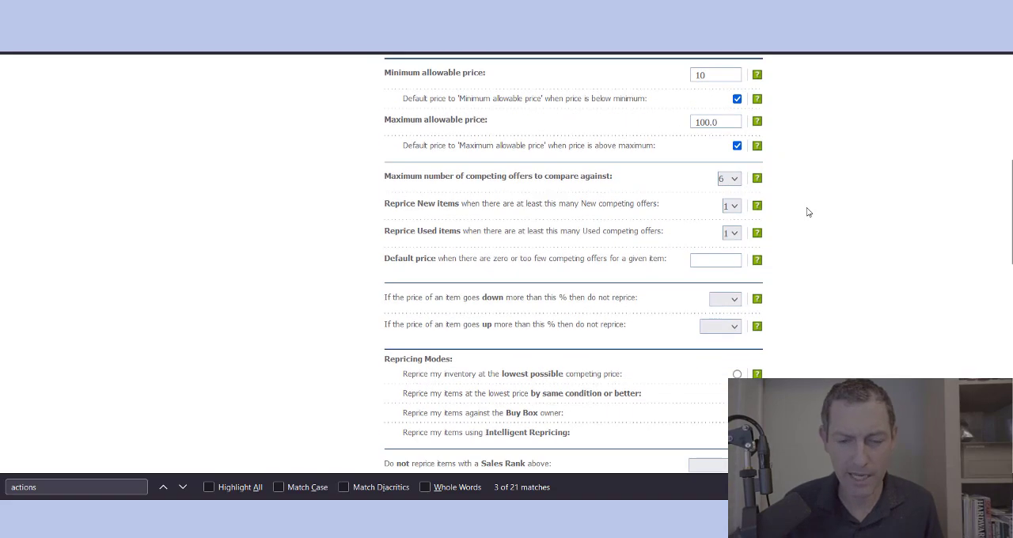
scroll(808, 212, up, 2)
mouse_move(757, 157)
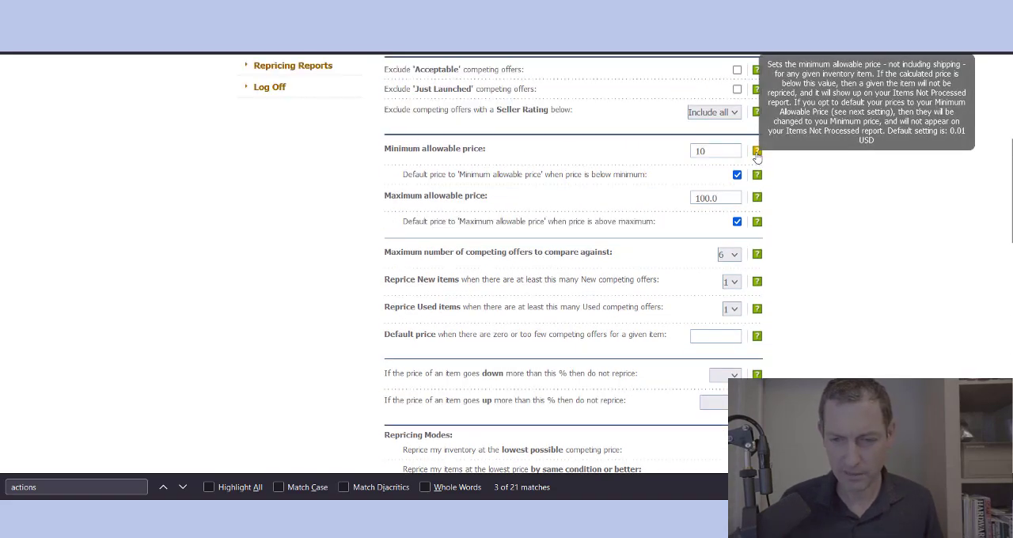
Step: Read the help for the maximum number of competing offers to compare against, and set it to 5
scroll(812, 229, down, 2)
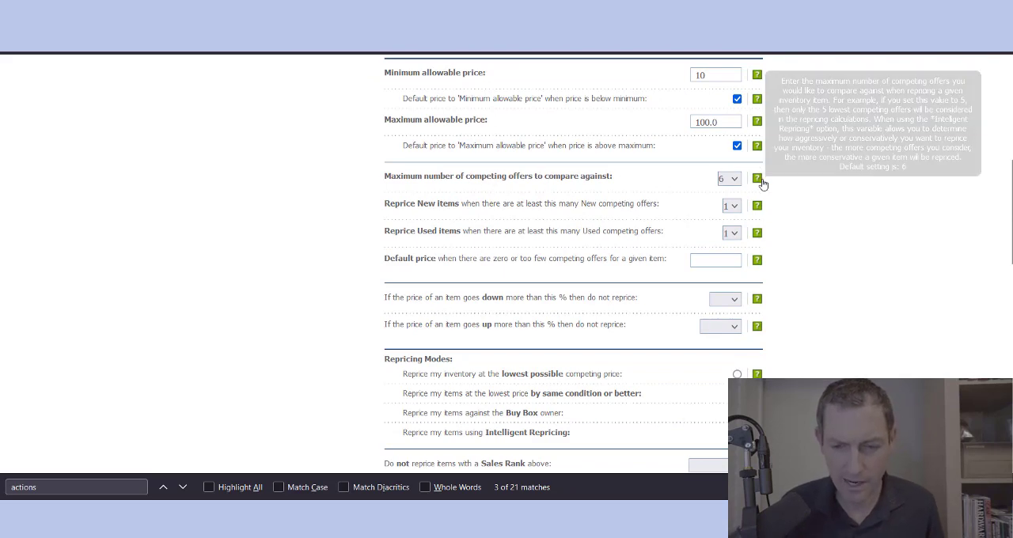
mouse_move(758, 182)
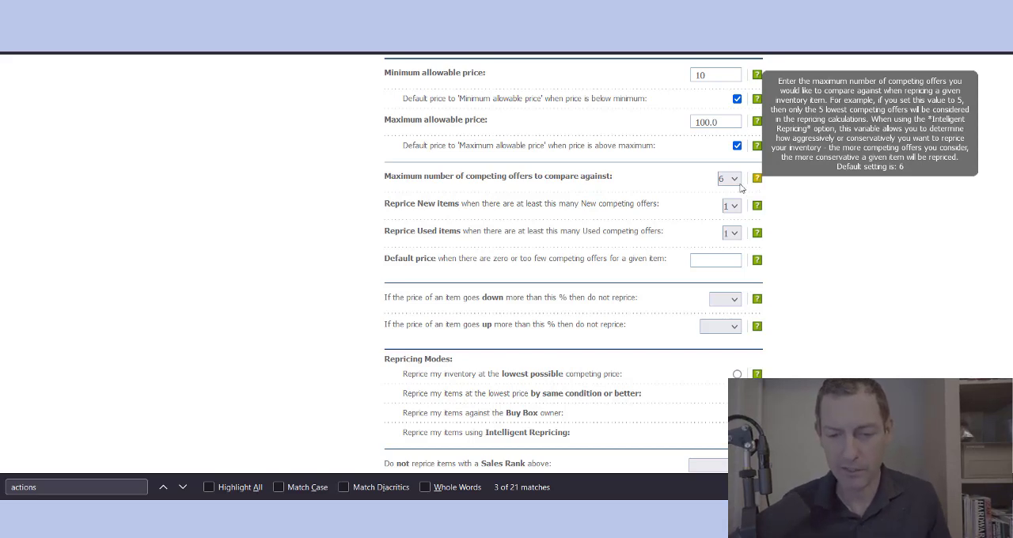
click(729, 181)
click(728, 262)
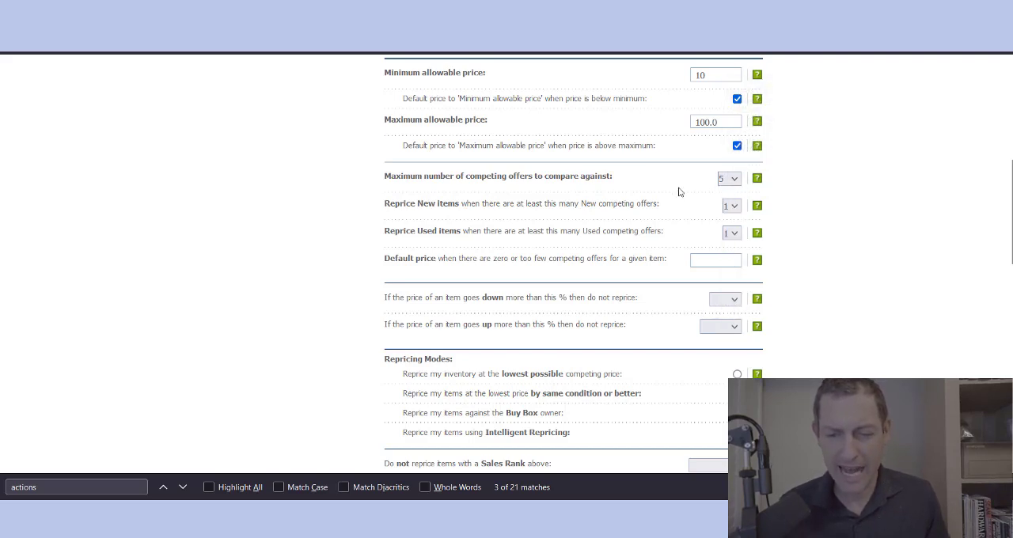
Step: Reread the help on the competing offers limit and view the New competing offers threshold choices, keeping the threshold at 1
triple_click(592, 179)
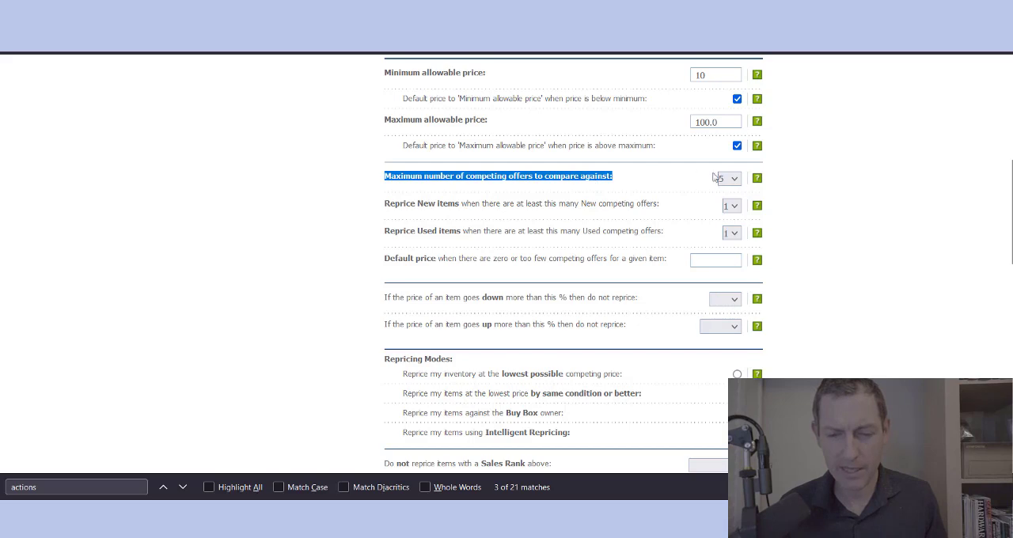
mouse_move(759, 186)
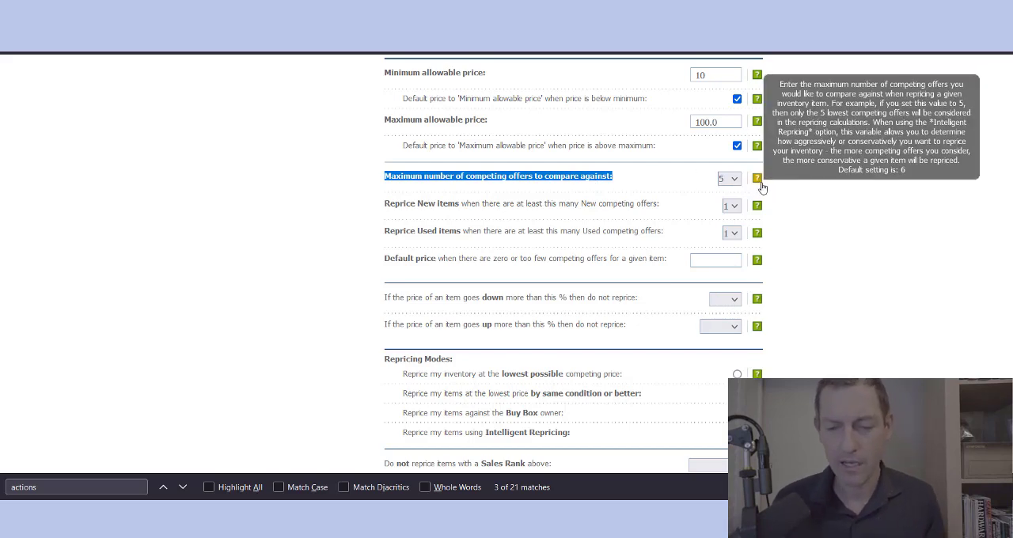
double_click(541, 182)
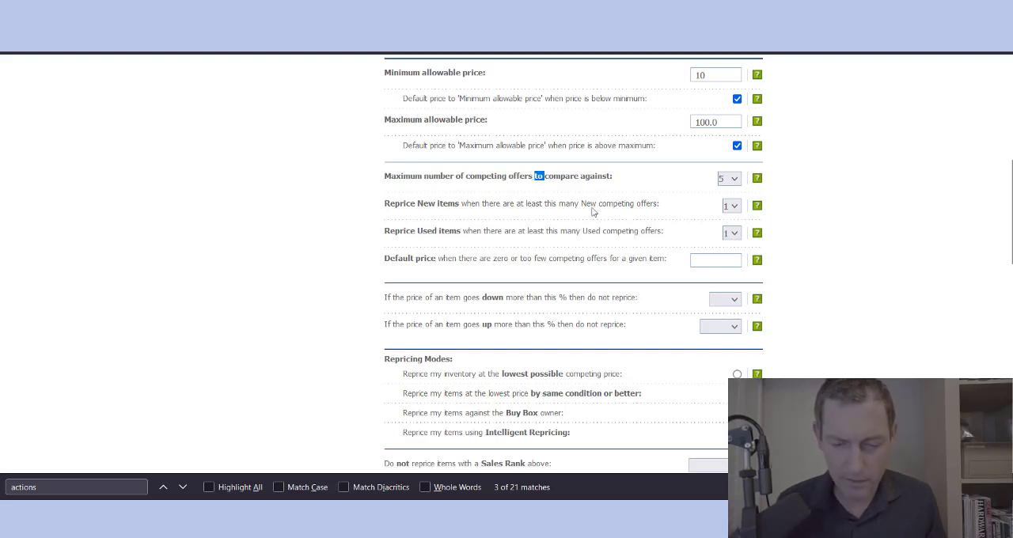
click(731, 207)
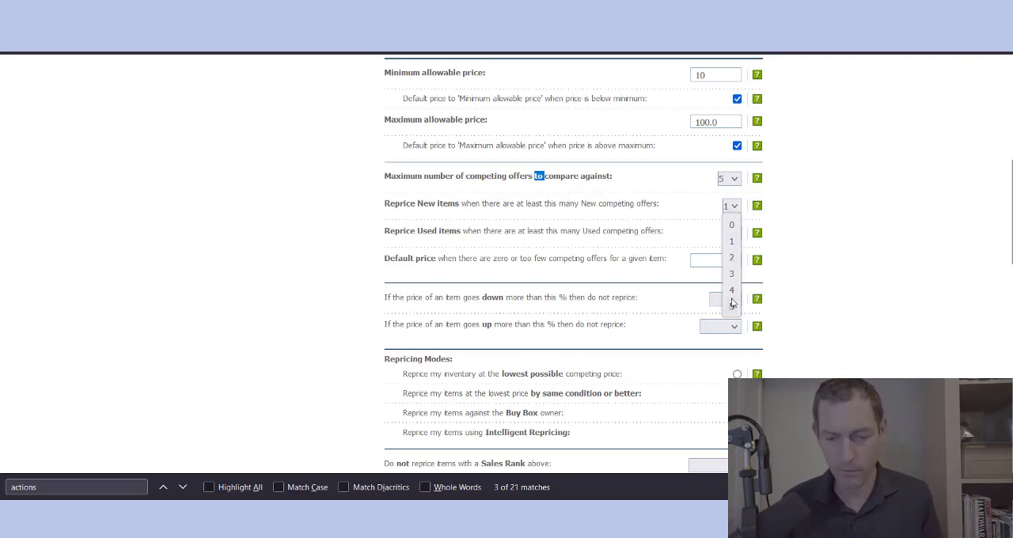
click(831, 275)
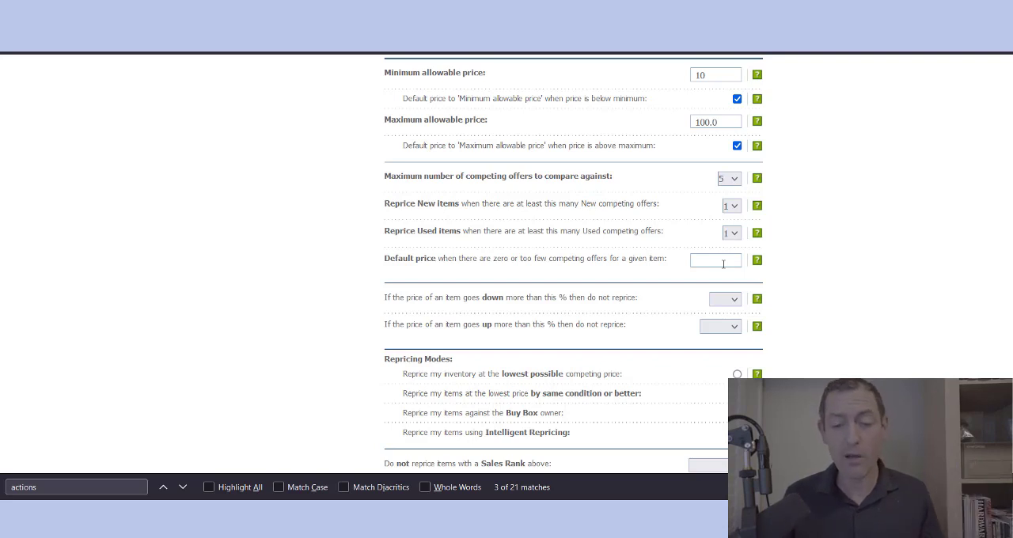
Step: Set the default price for items with zero or too few competing offers to 99
click(722, 264)
text(99)
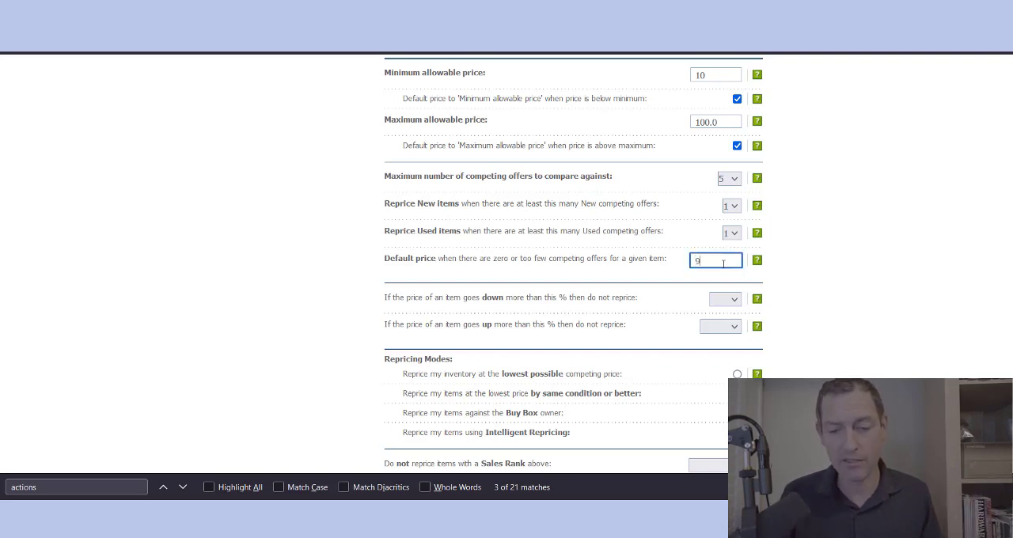
click(844, 262)
Step: View the percentage choices for skipping repricing when an item's price goes down too much
scroll(844, 261, down, 2)
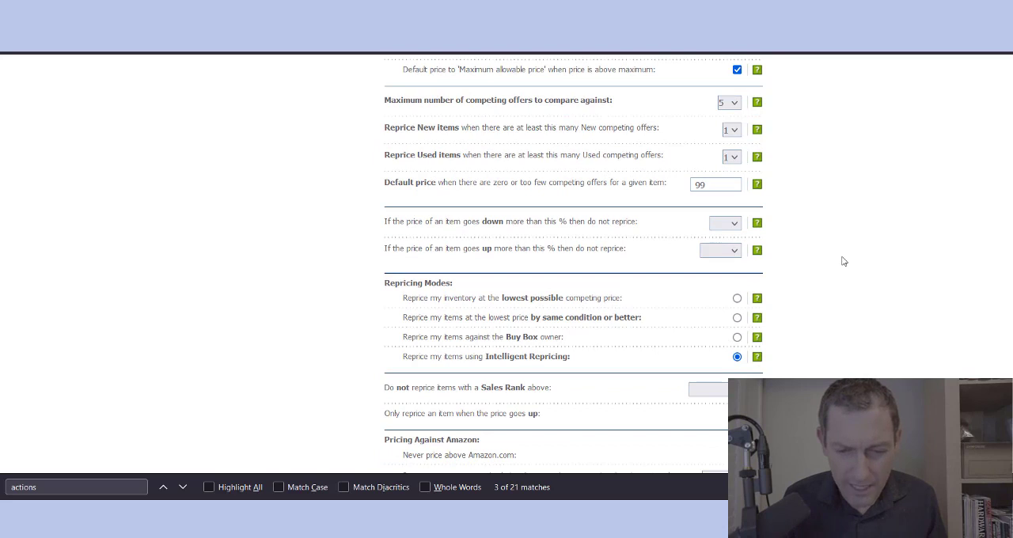
click(724, 224)
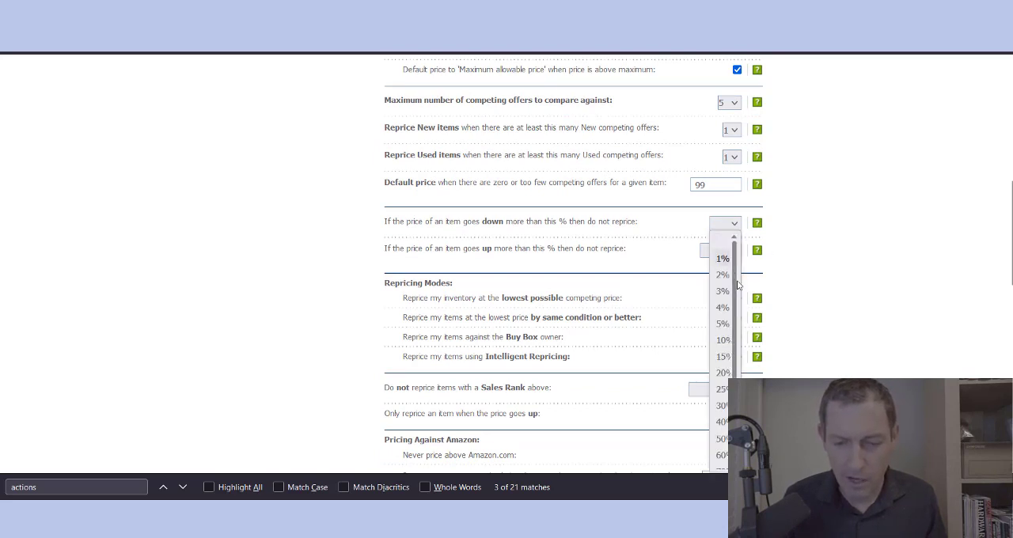
scroll(725, 348, down, 2)
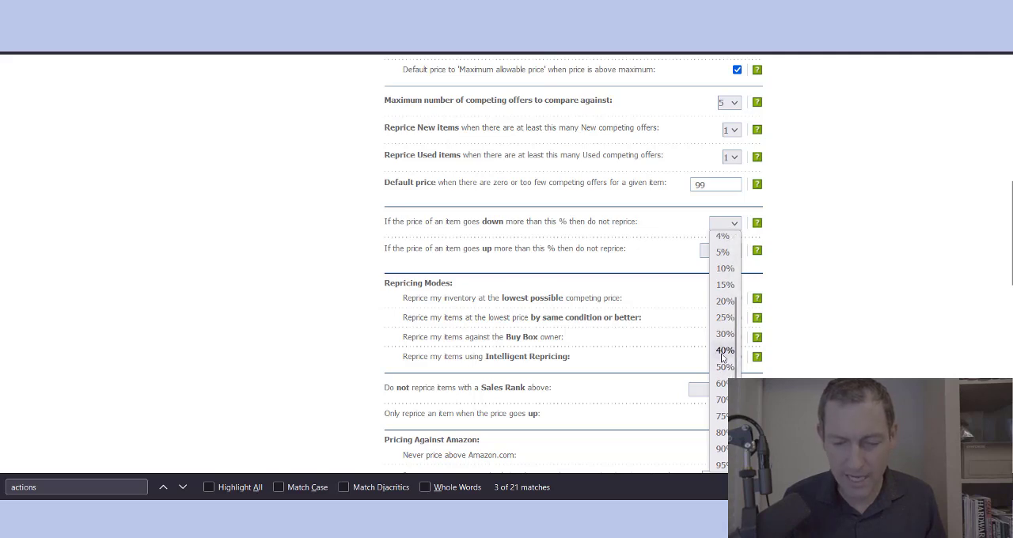
click(805, 271)
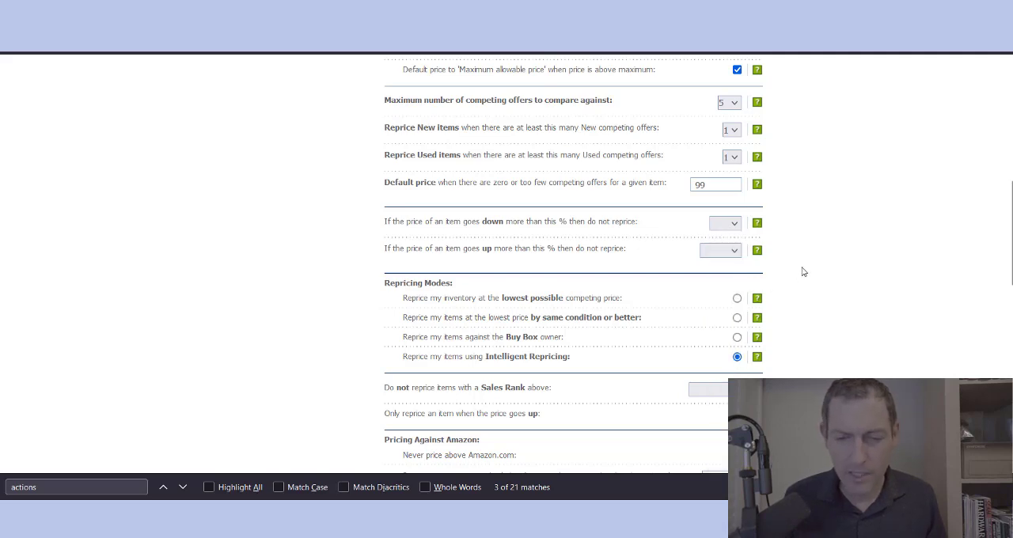
Step: Review the minimum and maximum allowable price settings of the template
scroll(805, 271, up, 3)
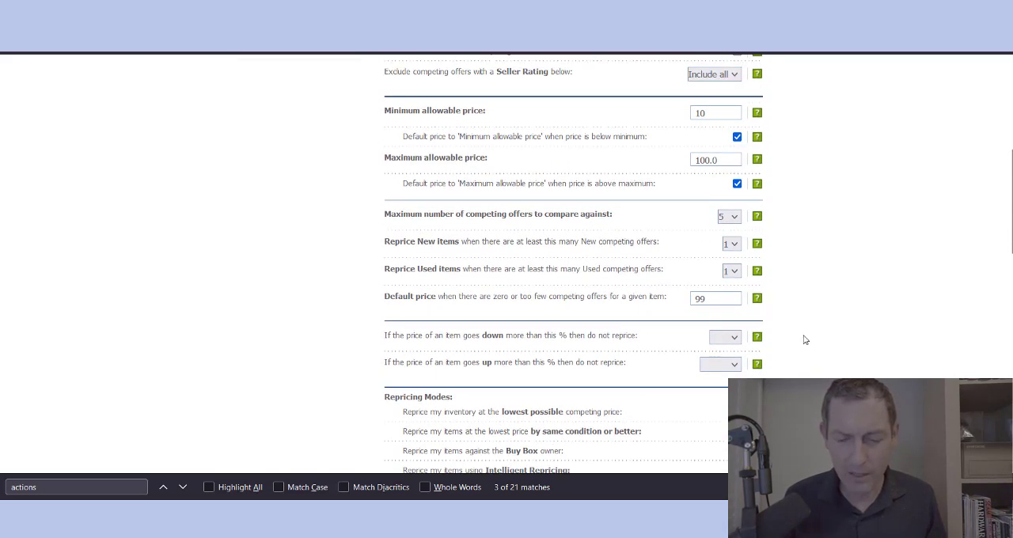
scroll(802, 338, up, 1)
scroll(802, 339, down, 1)
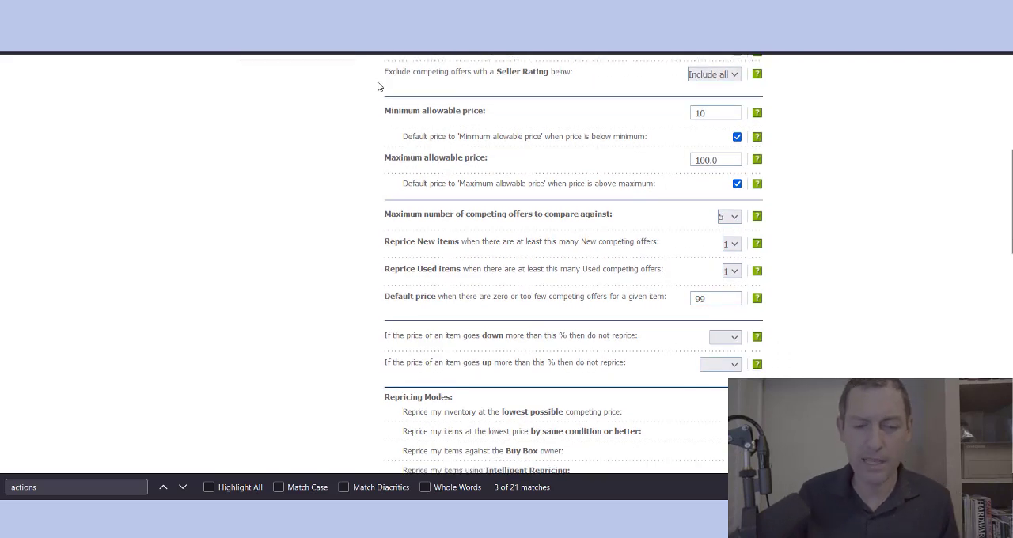
double_click(716, 163)
click(717, 163)
click(821, 296)
Step: Set items not to be repriced when their price goes down more than 50%, and read the matching price-increase setting
scroll(820, 296, down, 1)
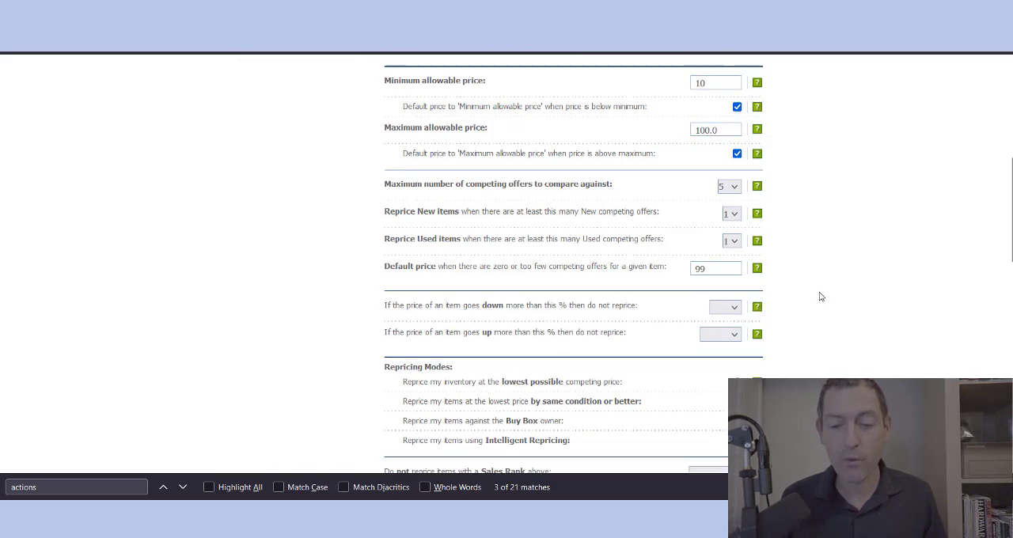
click(729, 300)
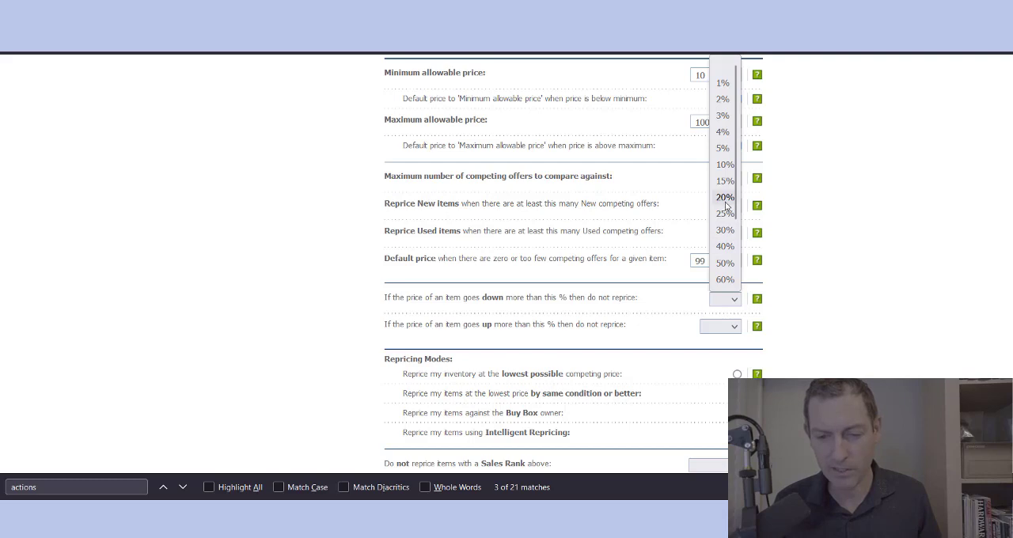
click(725, 262)
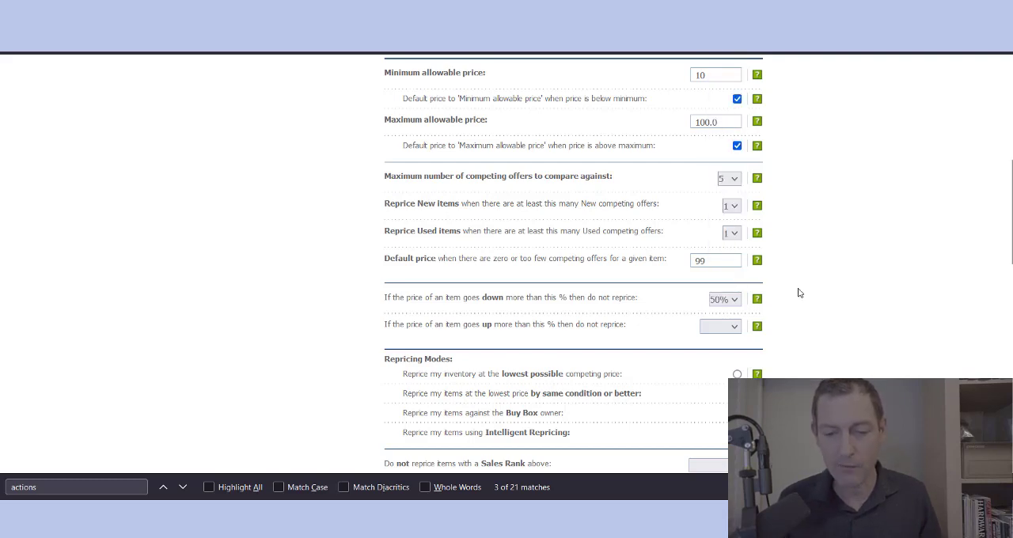
scroll(797, 293, down, 1)
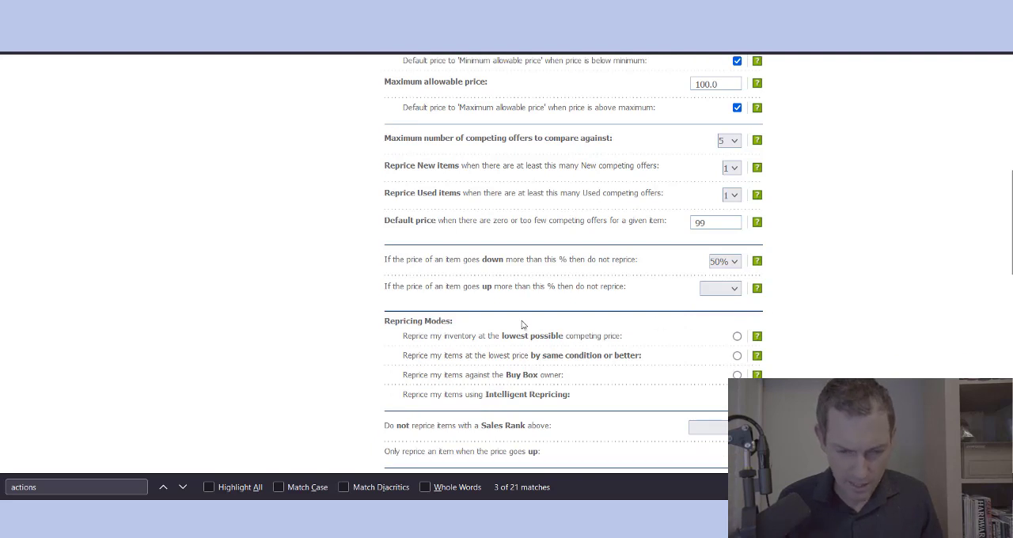
triple_click(463, 294)
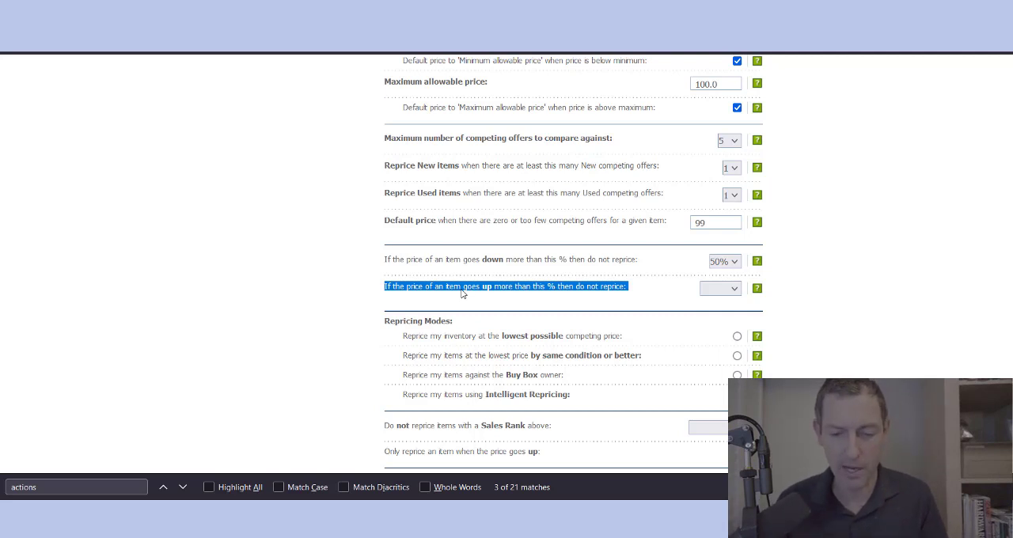
click(784, 287)
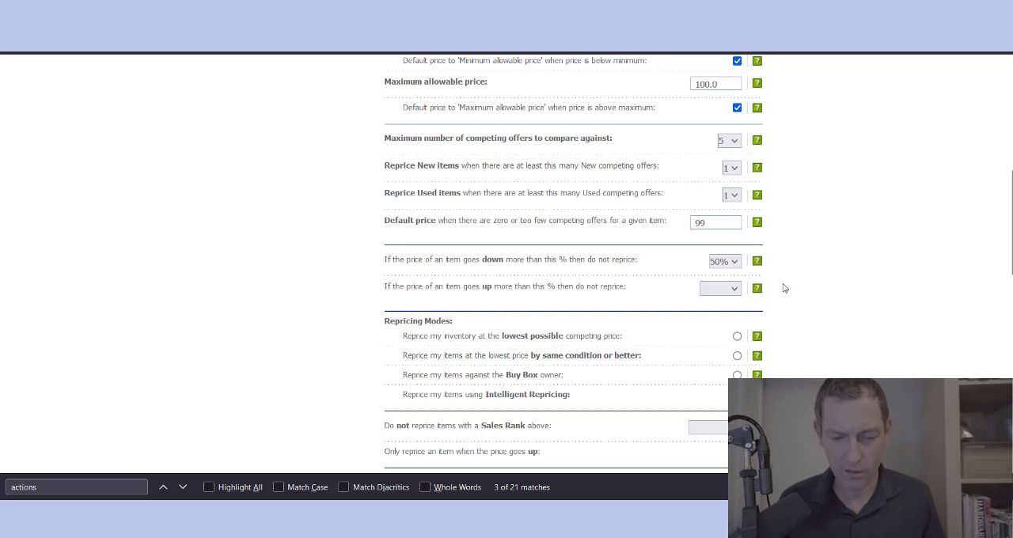
Step: Compare the lowest possible and same condition or better repricing modes, select lowest possible competing price, and check the Intelligent Repricing help
scroll(783, 288, down, 2)
scroll(783, 288, down, 1)
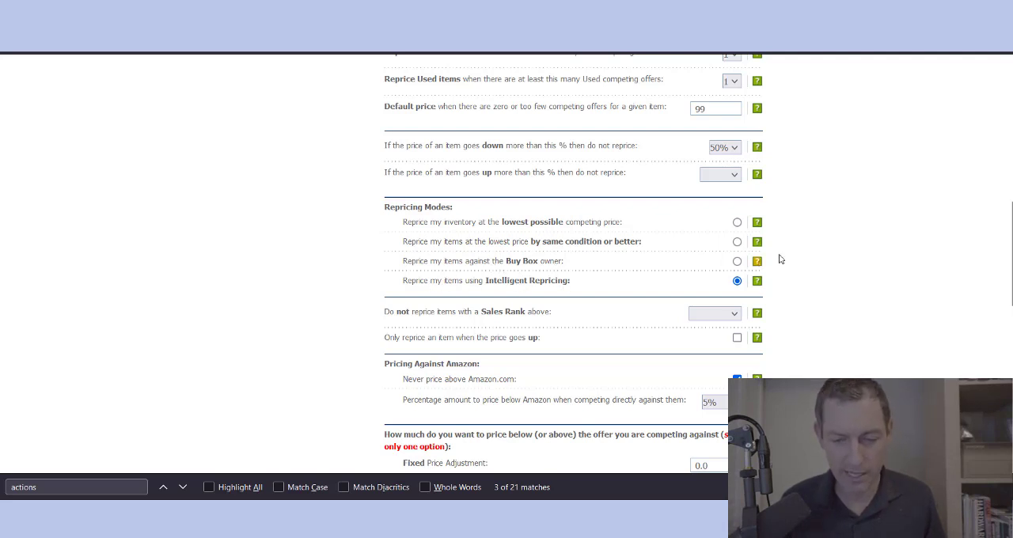
click(737, 223)
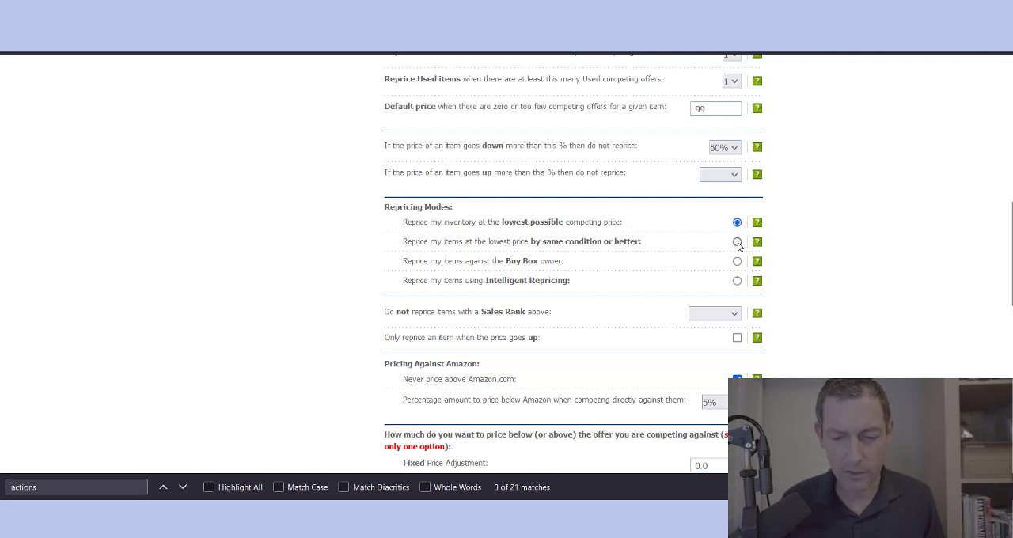
click(736, 242)
click(737, 223)
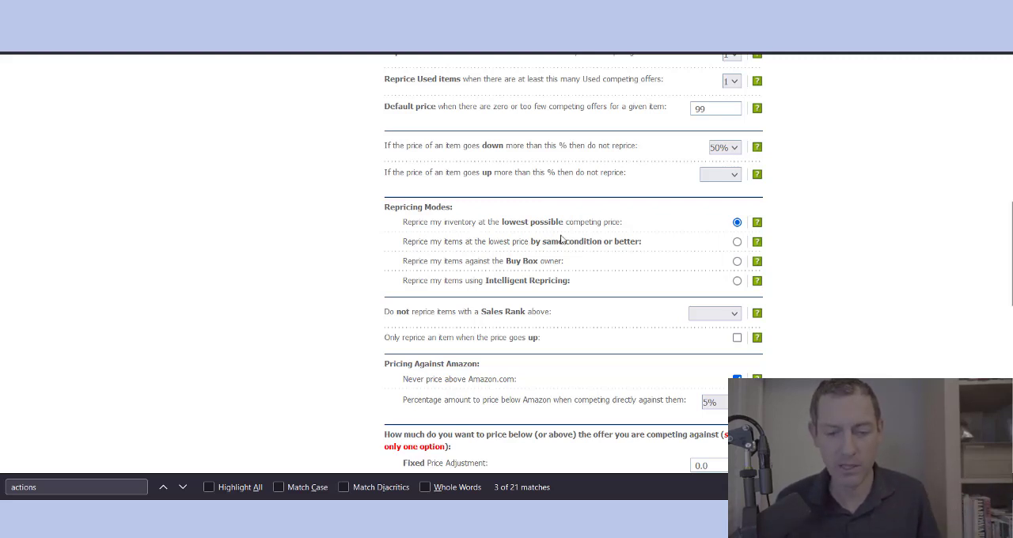
double_click(469, 243)
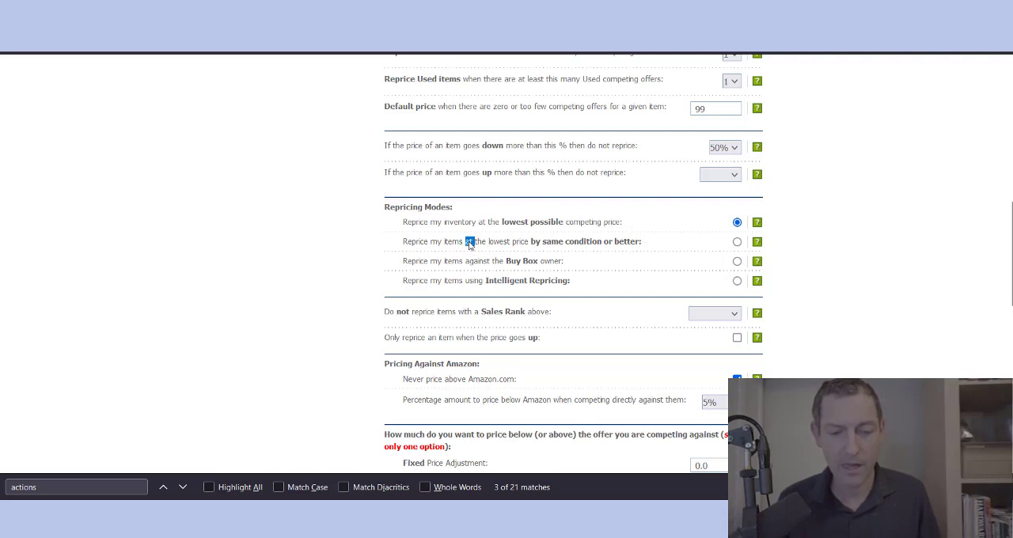
click(737, 243)
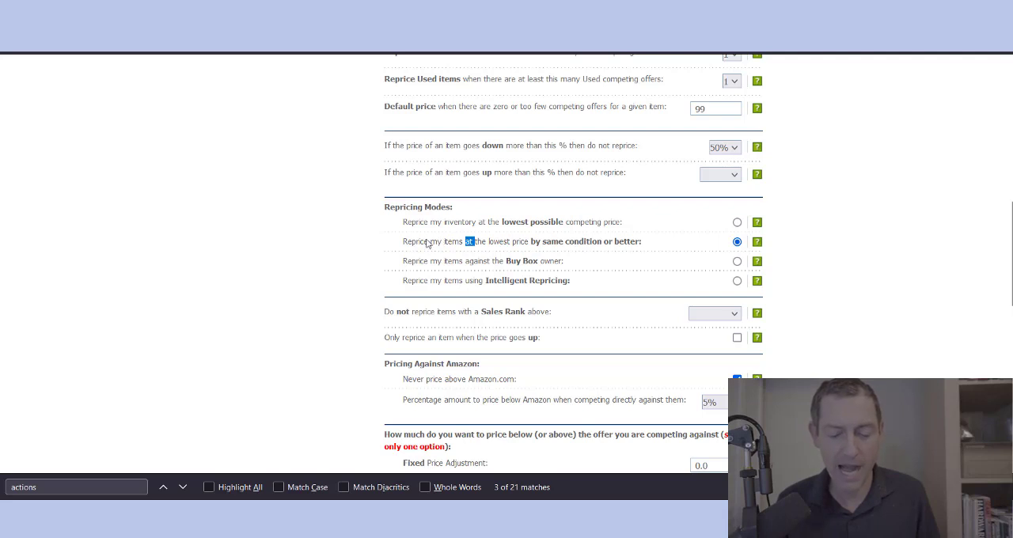
click(923, 251)
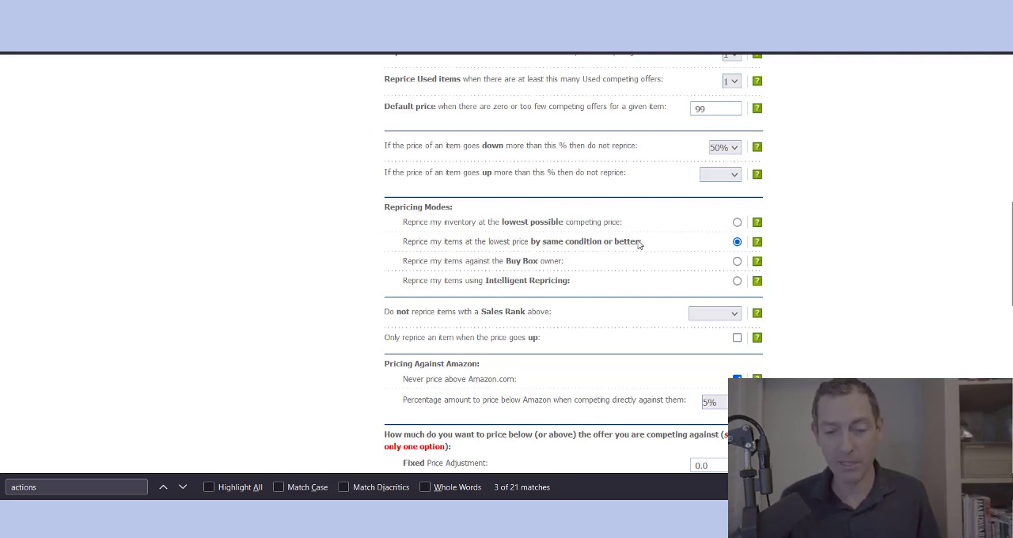
click(737, 222)
click(737, 242)
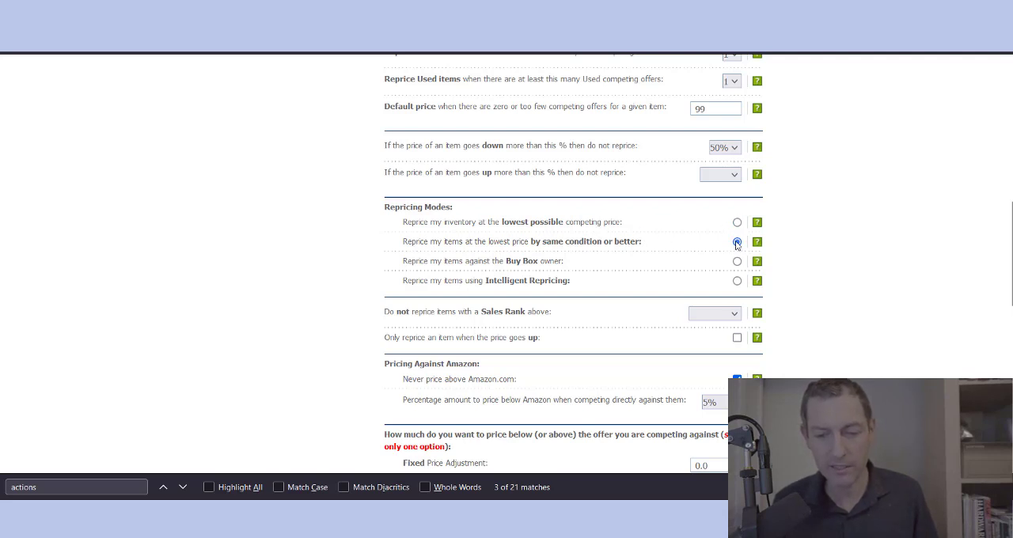
click(737, 223)
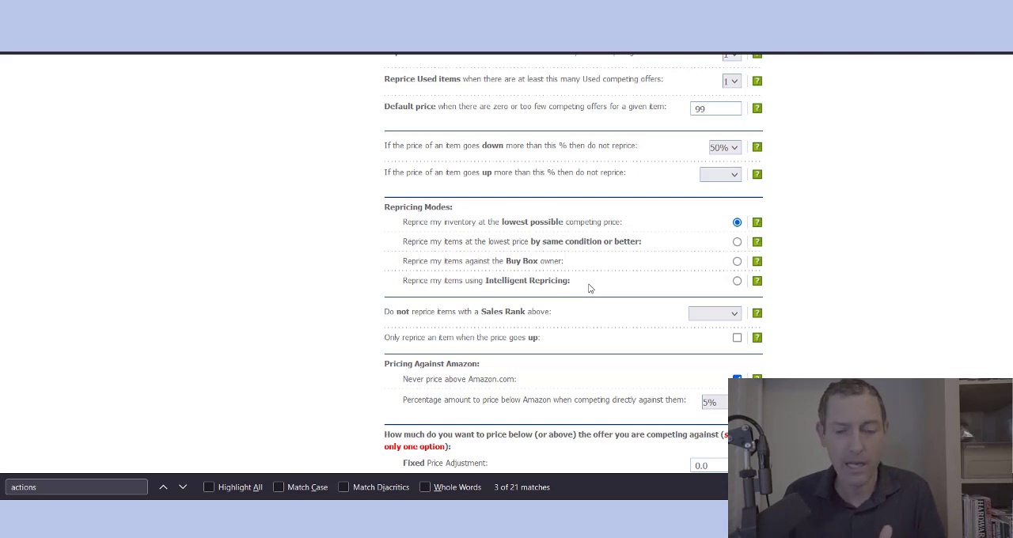
mouse_move(757, 285)
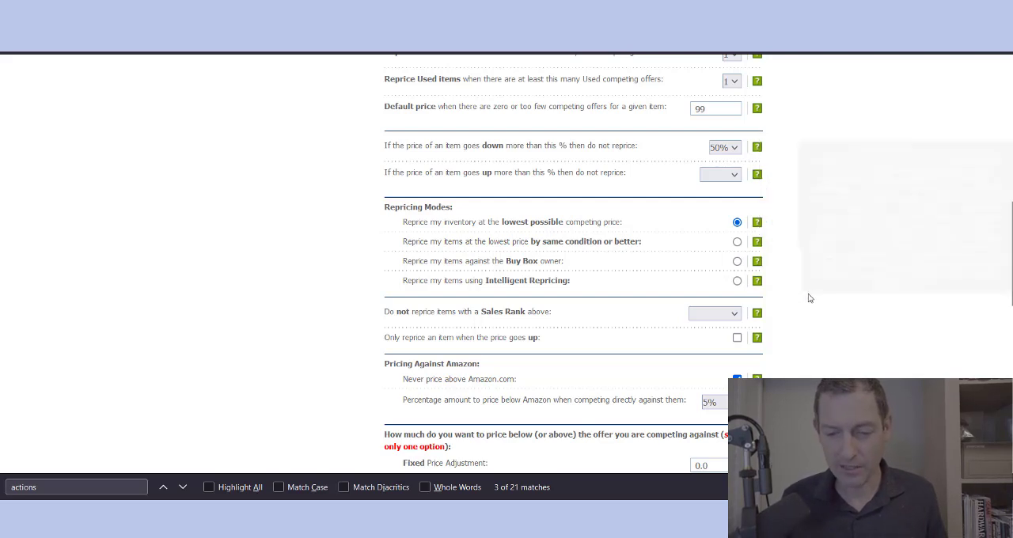
Step: Examine the setting that excludes items above a Sales Rank from repricing, including its available limits and help text
scroll(808, 293, down, 1)
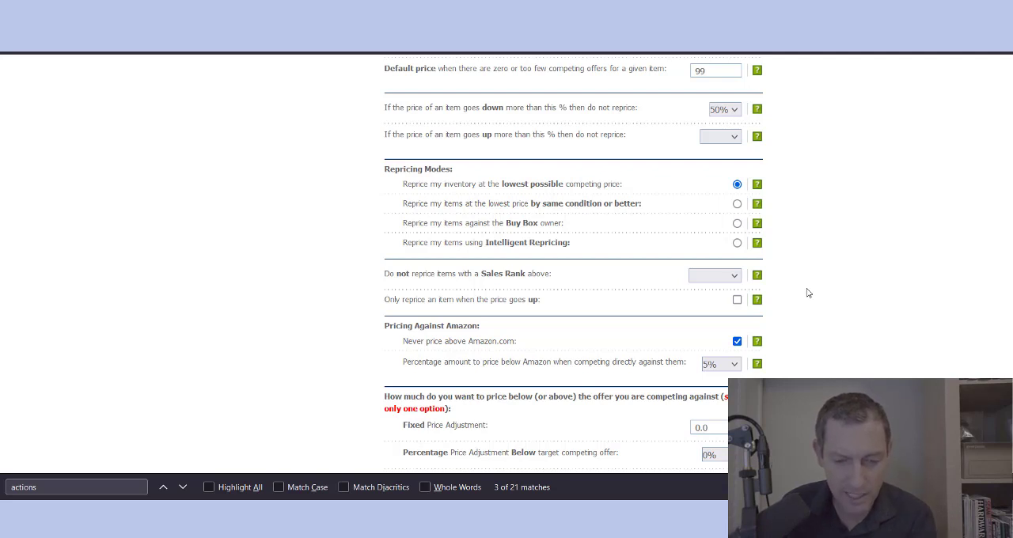
click(716, 276)
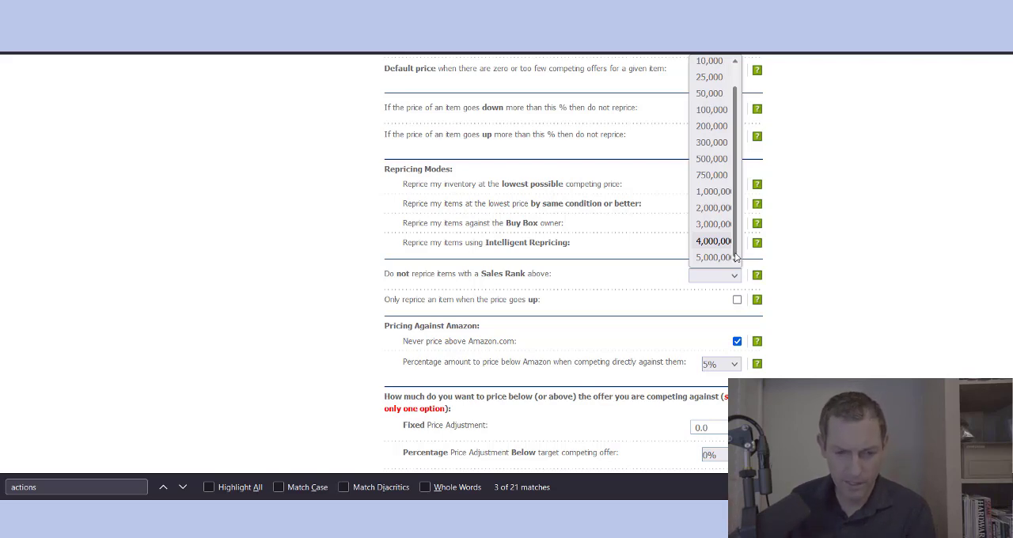
mouse_move(754, 281)
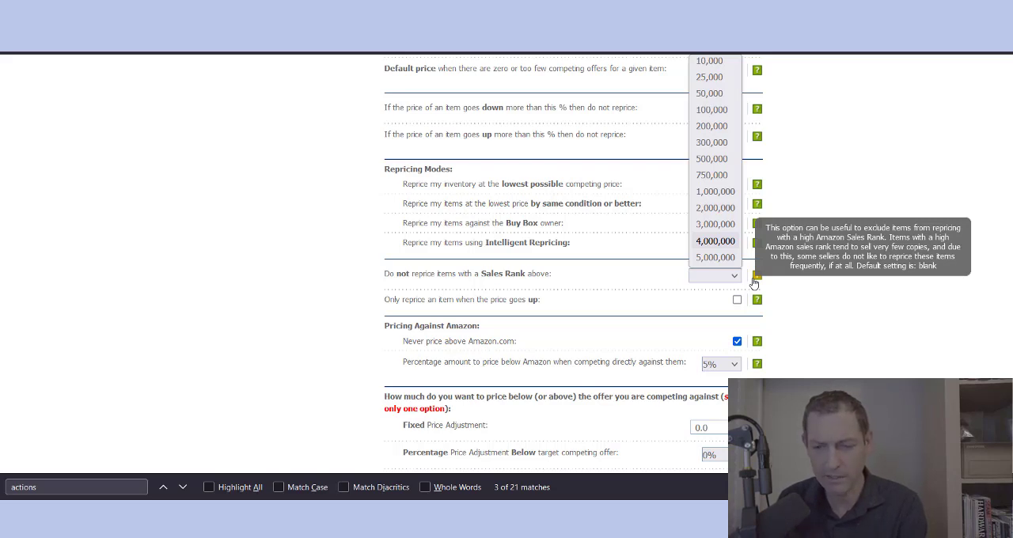
click(660, 295)
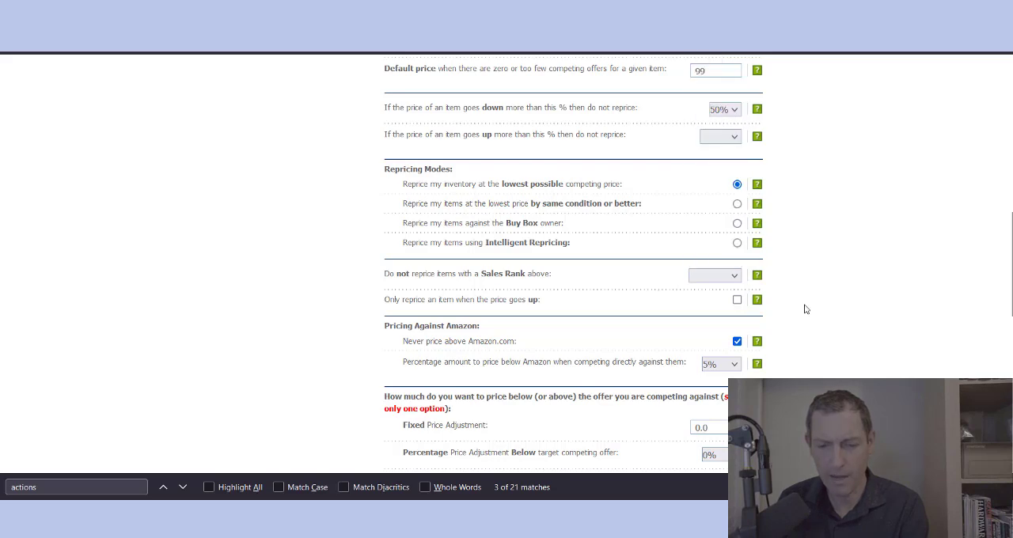
scroll(805, 309, down, 1)
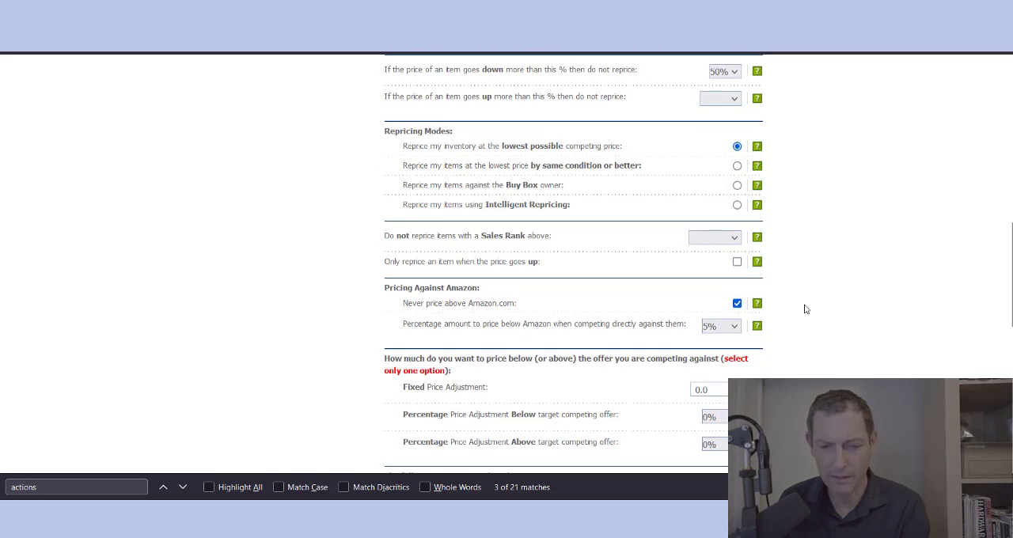
scroll(804, 309, up, 1)
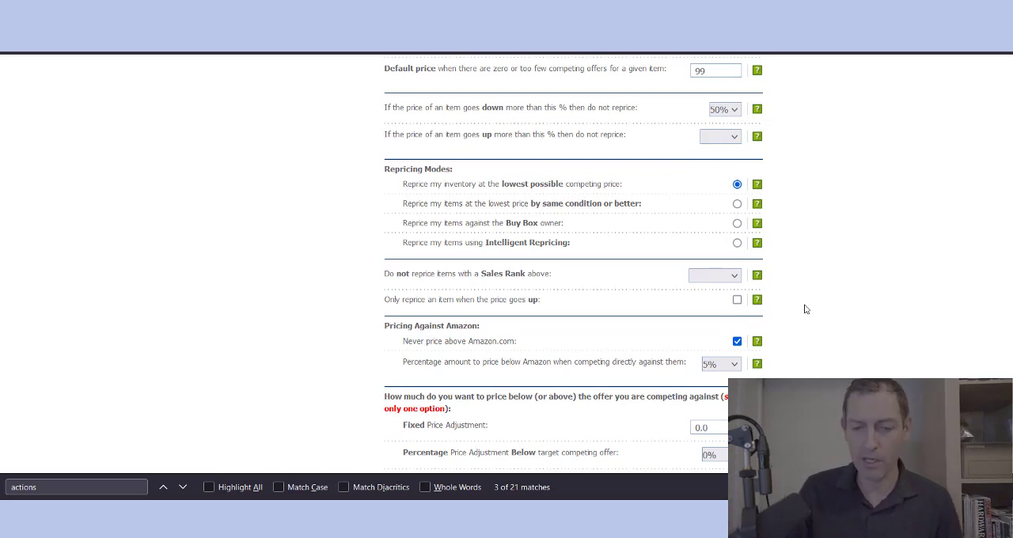
double_click(502, 273)
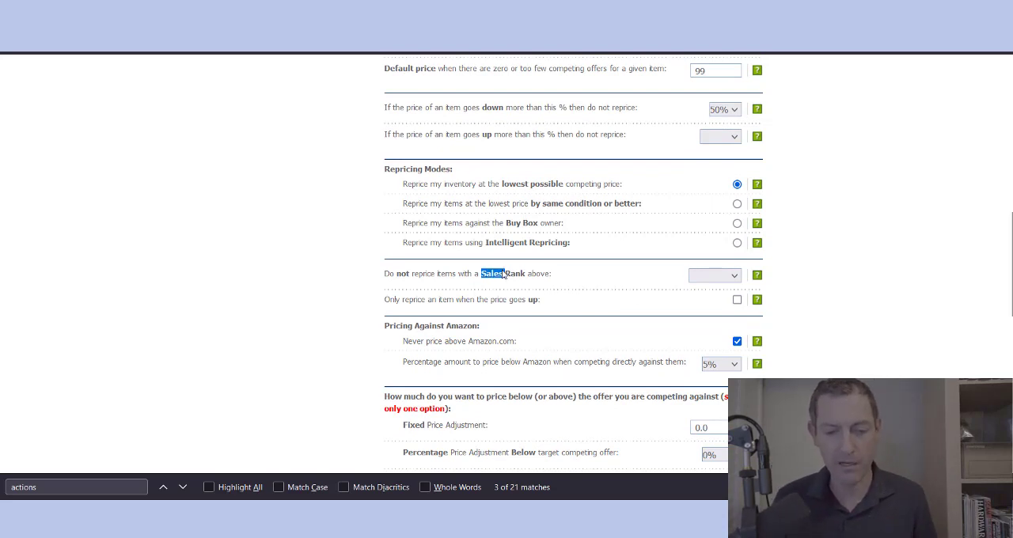
click(503, 273)
triple_click(503, 273)
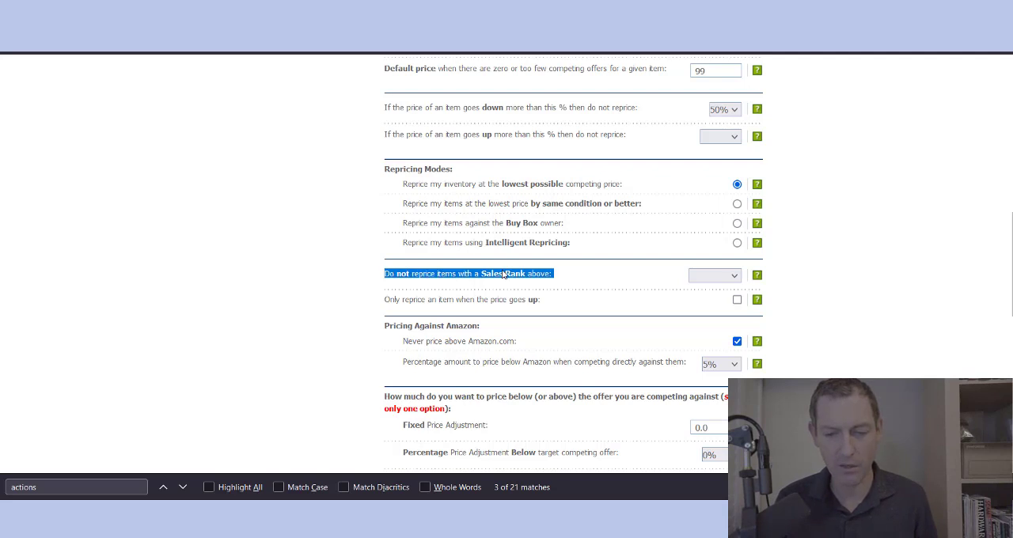
click(577, 286)
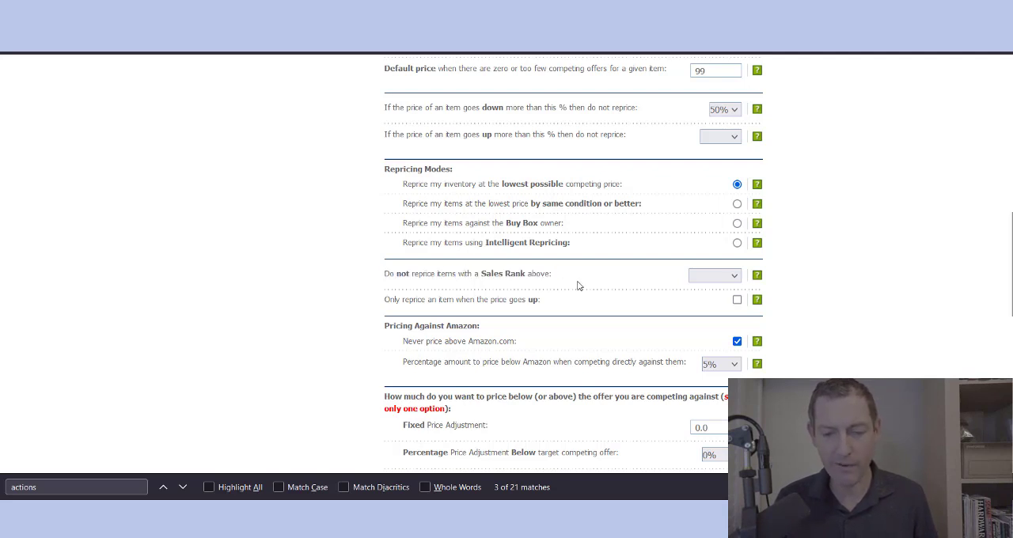
triple_click(465, 277)
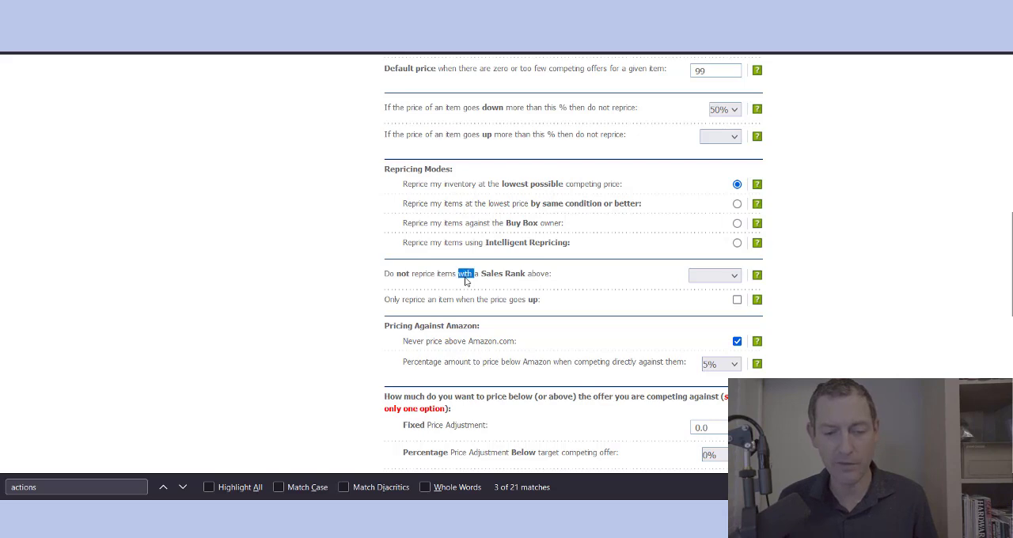
click(817, 298)
Step: Read the setting for only repricing an item when the price goes up, along with its help
scroll(818, 298, down, 1)
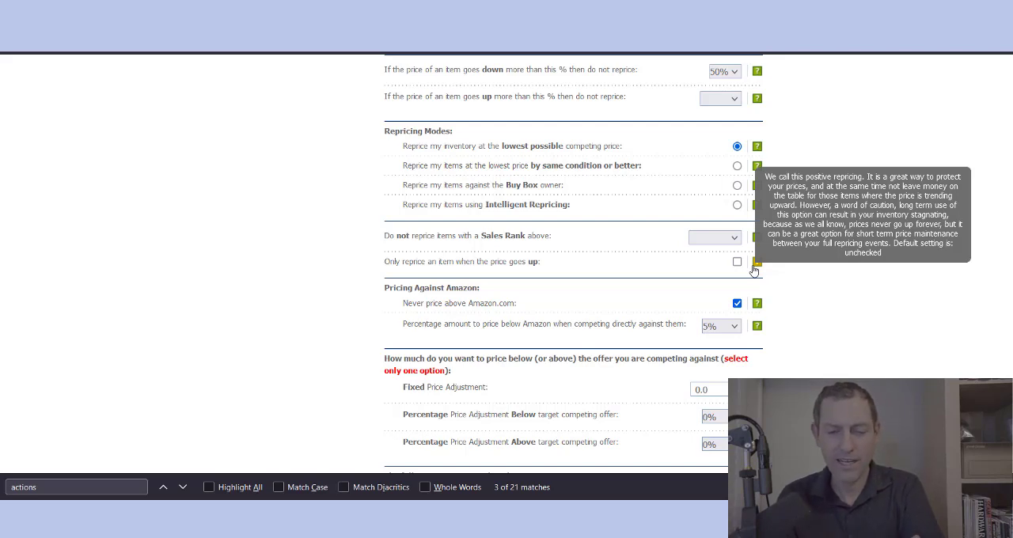
triple_click(516, 265)
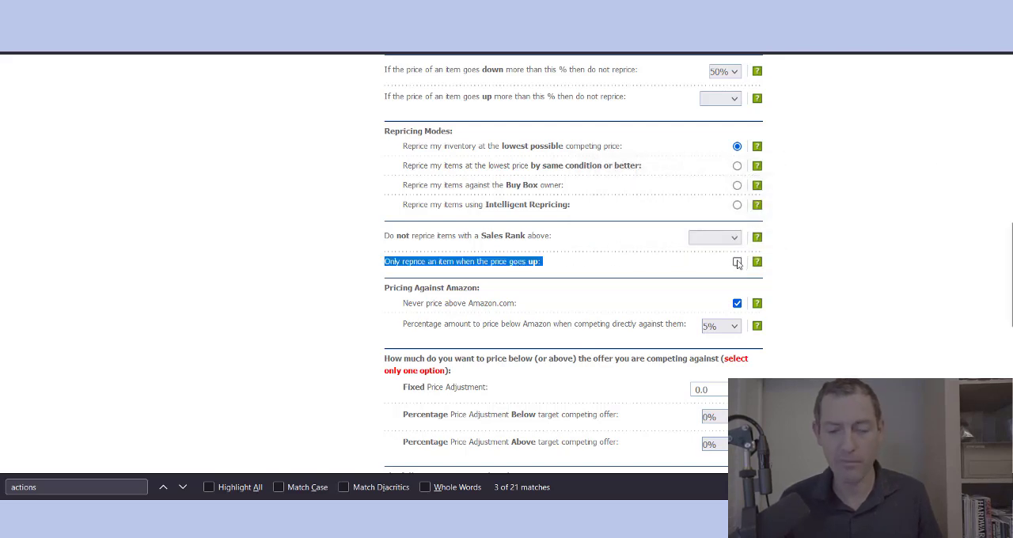
mouse_move(757, 267)
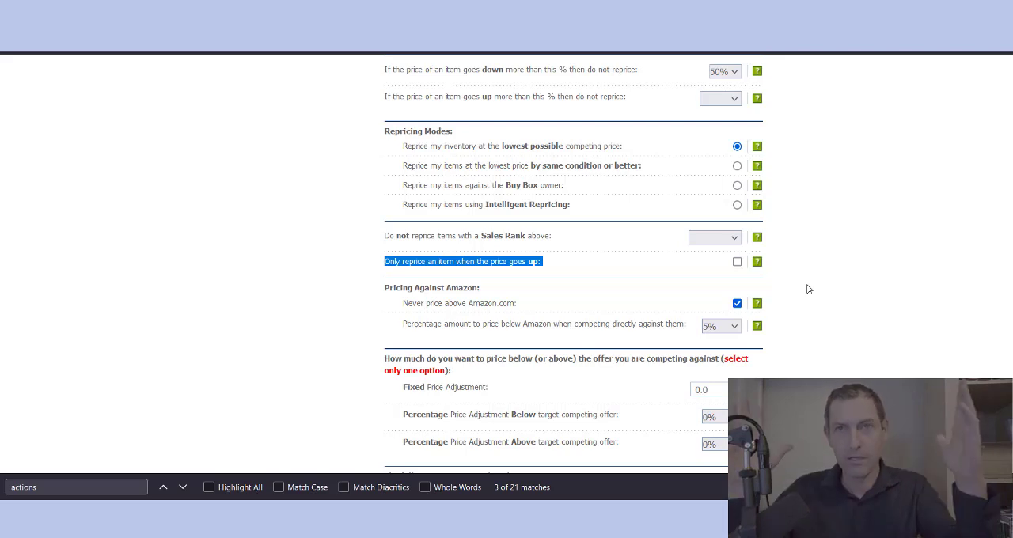
Step: Set the percentage to price below Amazon when competing directly against them to 10%
click(808, 289)
scroll(808, 289, down, 1)
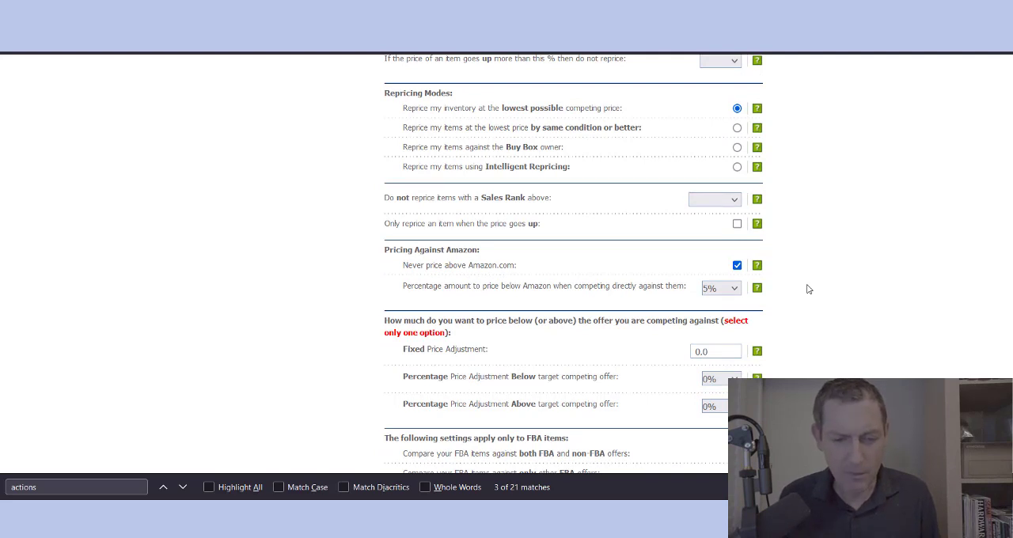
click(732, 291)
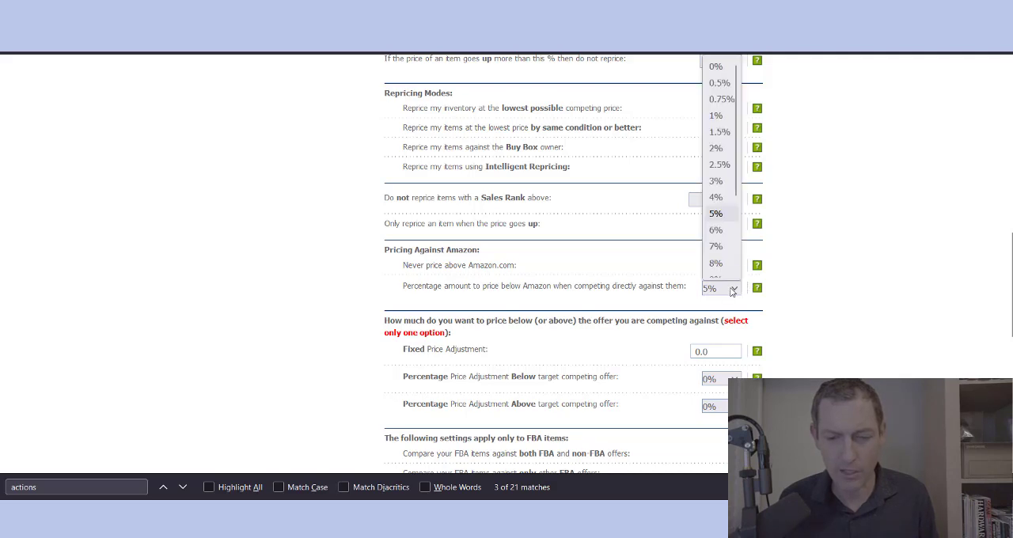
scroll(735, 265, down, 3)
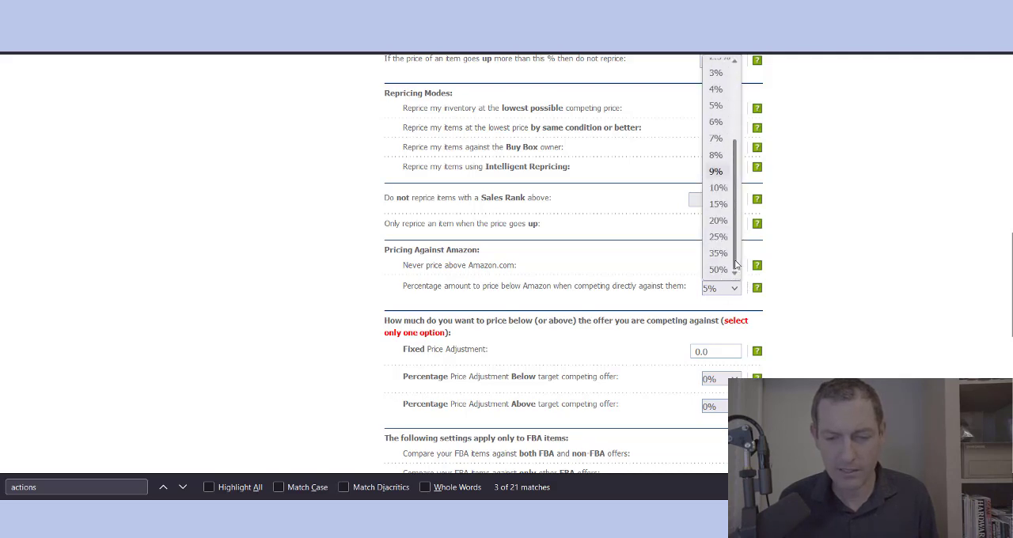
click(843, 277)
scroll(842, 277, down, 2)
click(724, 212)
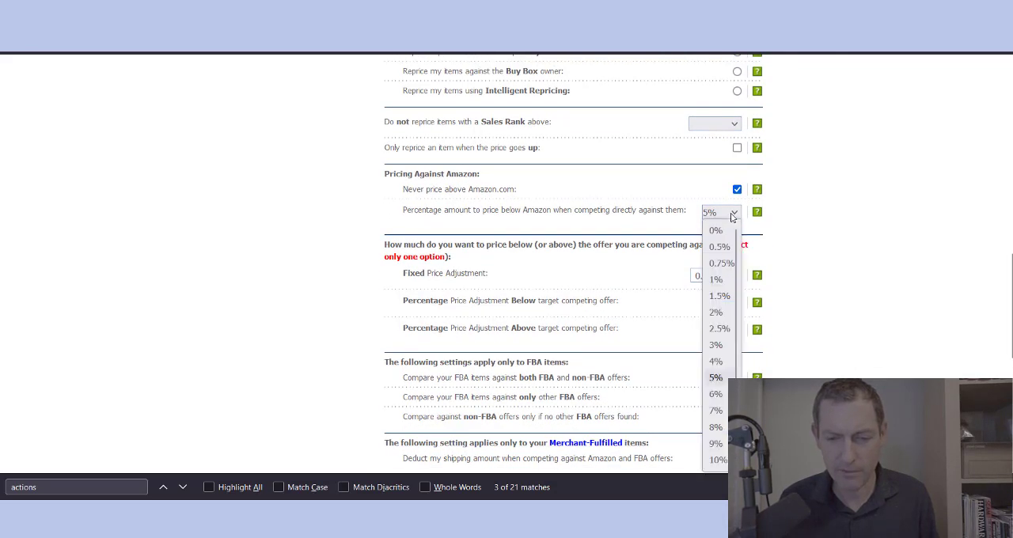
click(717, 459)
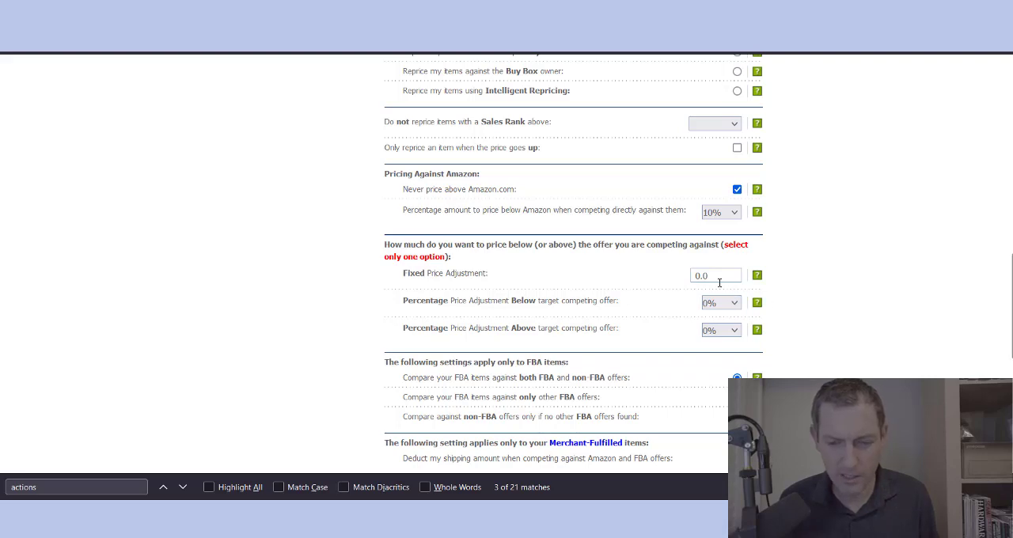
Step: Set the percentage price adjustments below and above the target competing offer to 1% each
scroll(861, 311, up, 3)
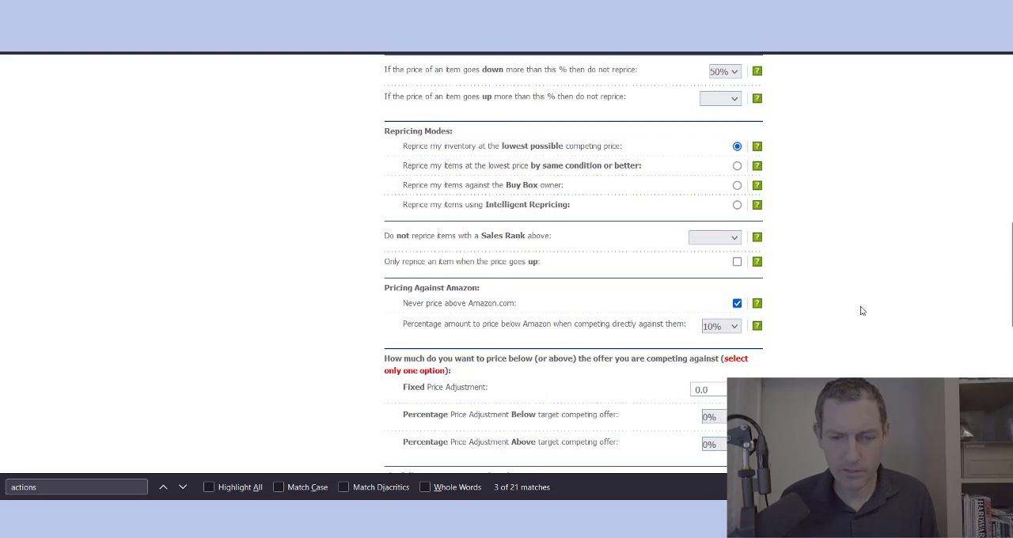
scroll(862, 311, down, 4)
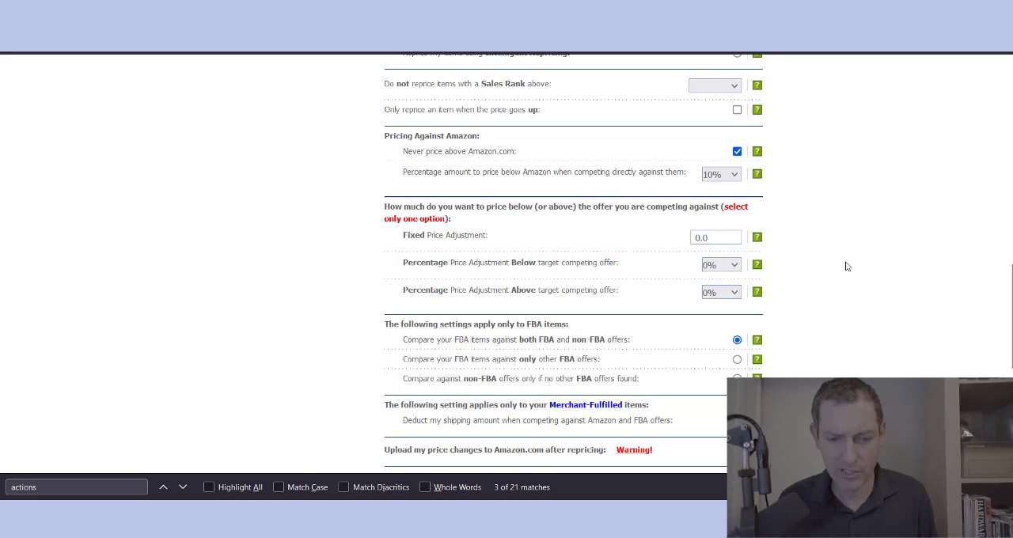
click(699, 238)
double_click(699, 239)
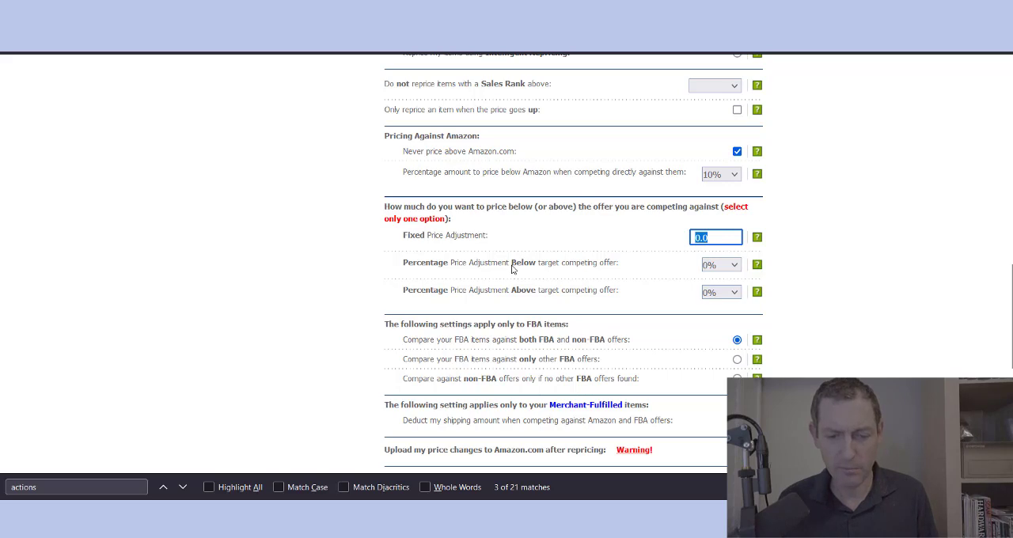
click(732, 267)
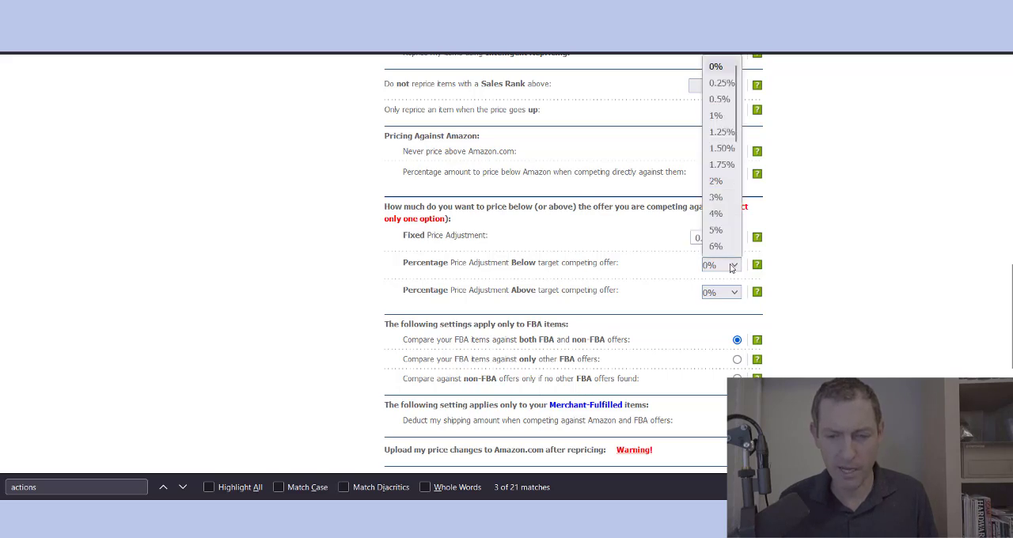
click(716, 116)
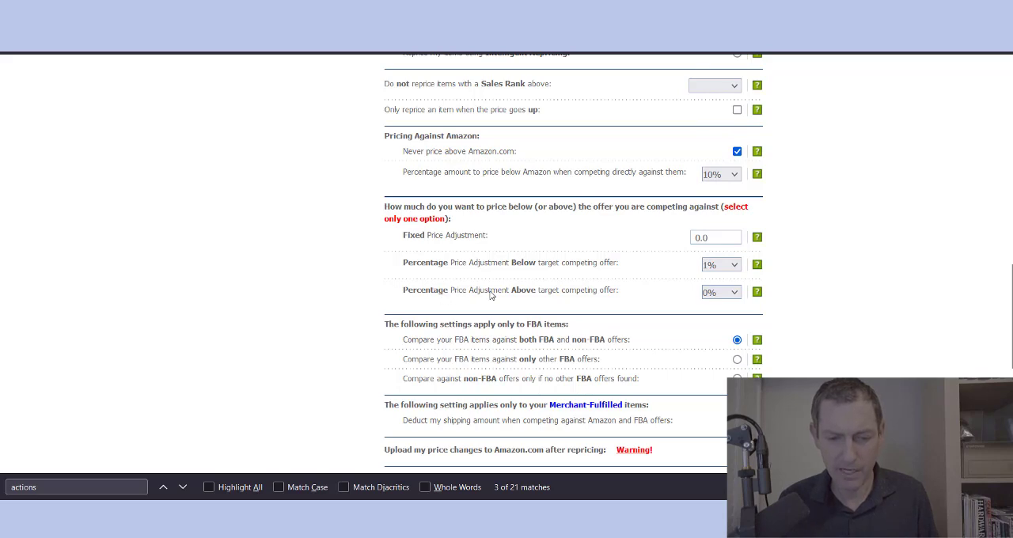
click(722, 293)
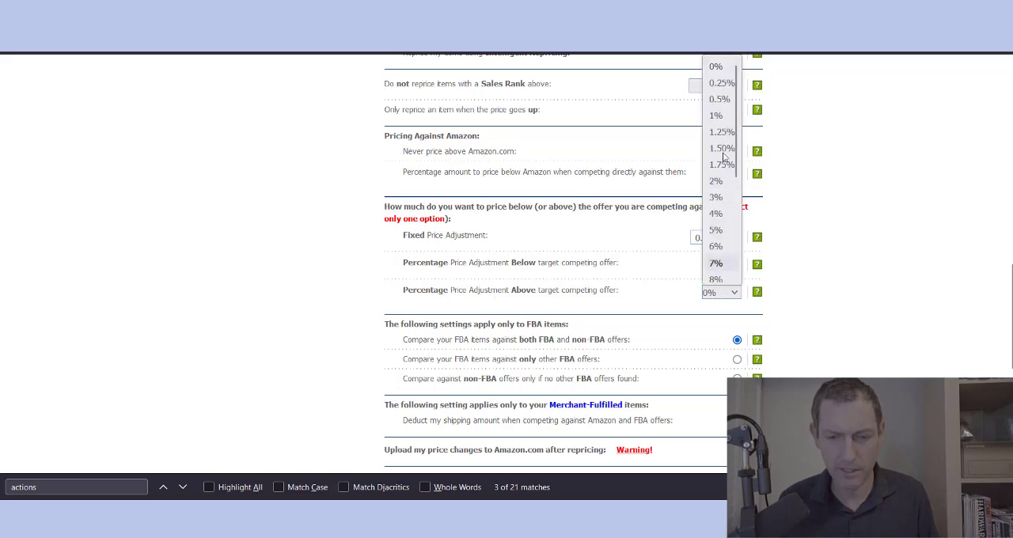
click(718, 115)
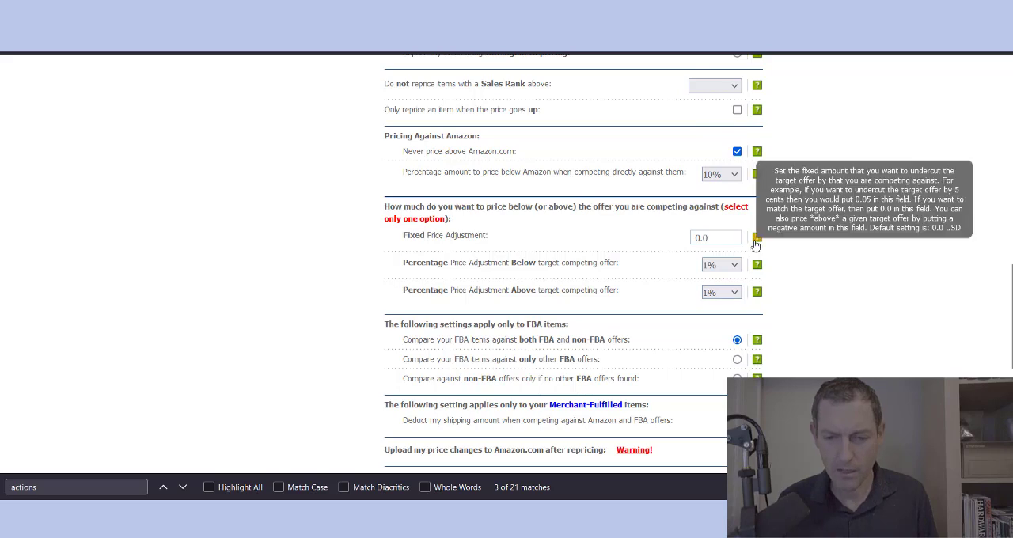
Step: Examine the Fixed Price Adjustment setting and its help text
click(703, 237)
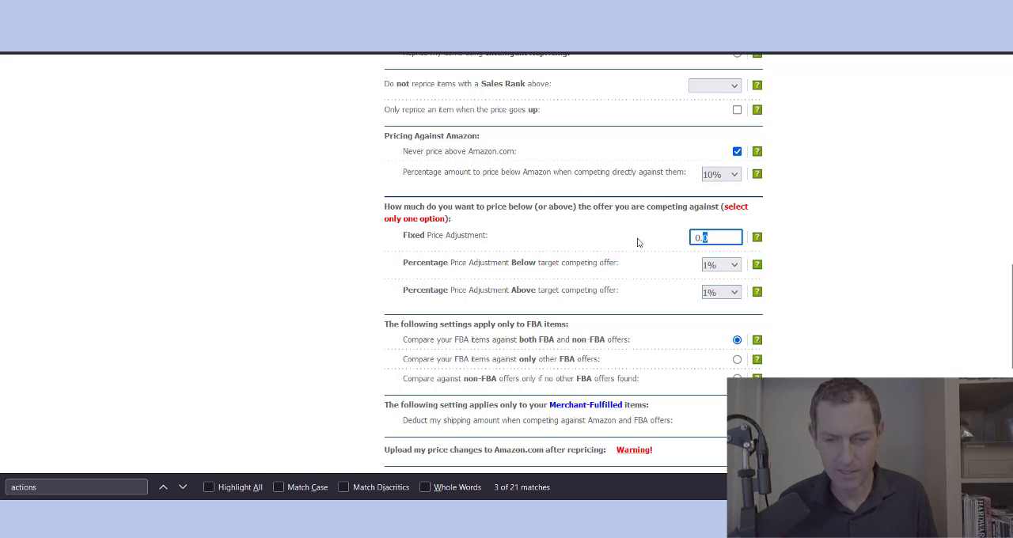
click(724, 238)
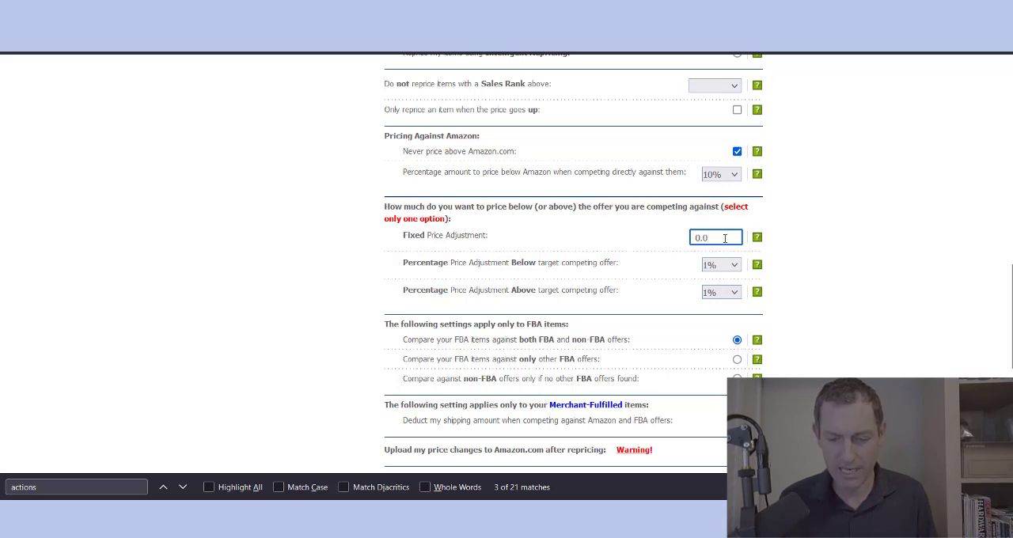
mouse_move(757, 239)
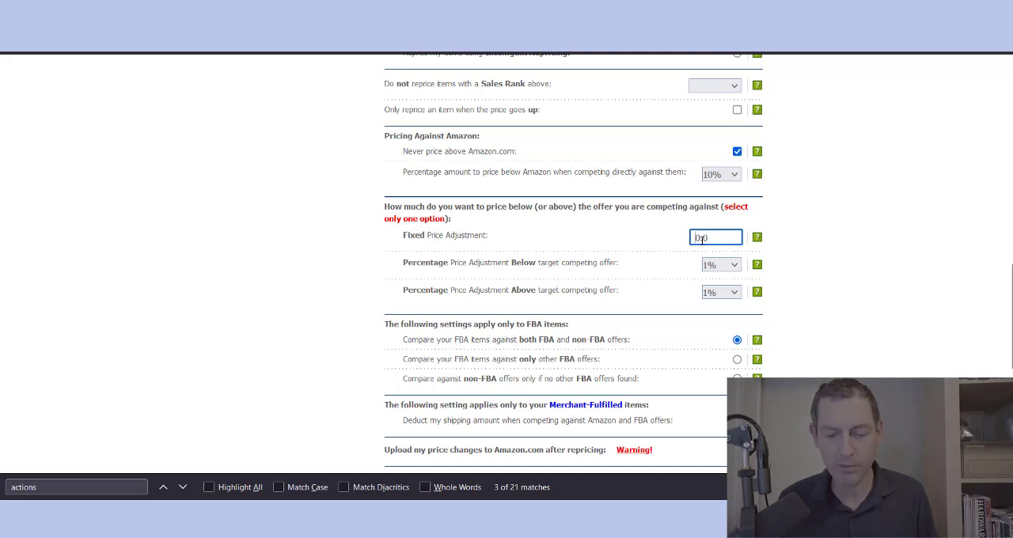
Step: Review the Poorly Ranked Books template's settings and the available Sales Rank limits for excluding items from repricing
scroll(910, 354, up, 4)
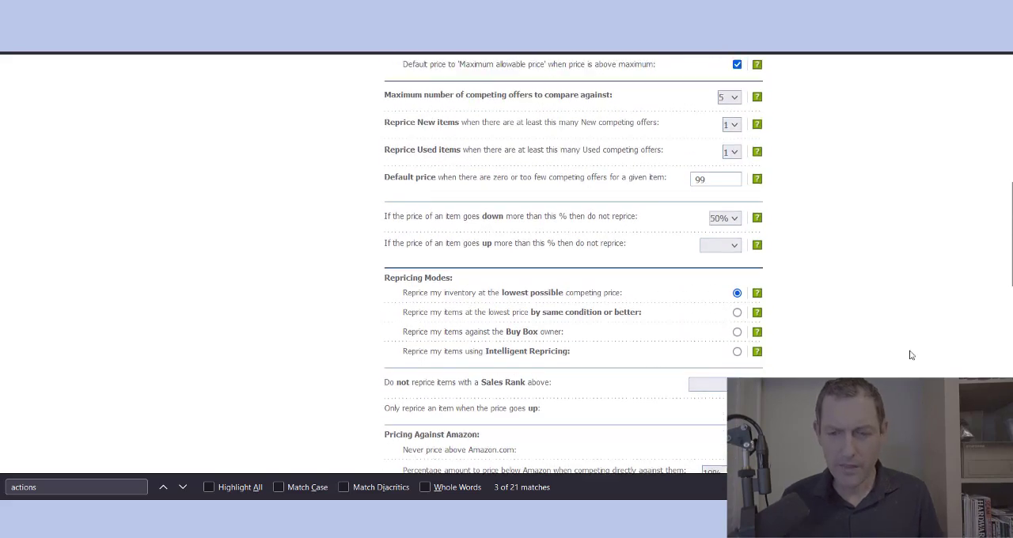
scroll(911, 355, up, 4)
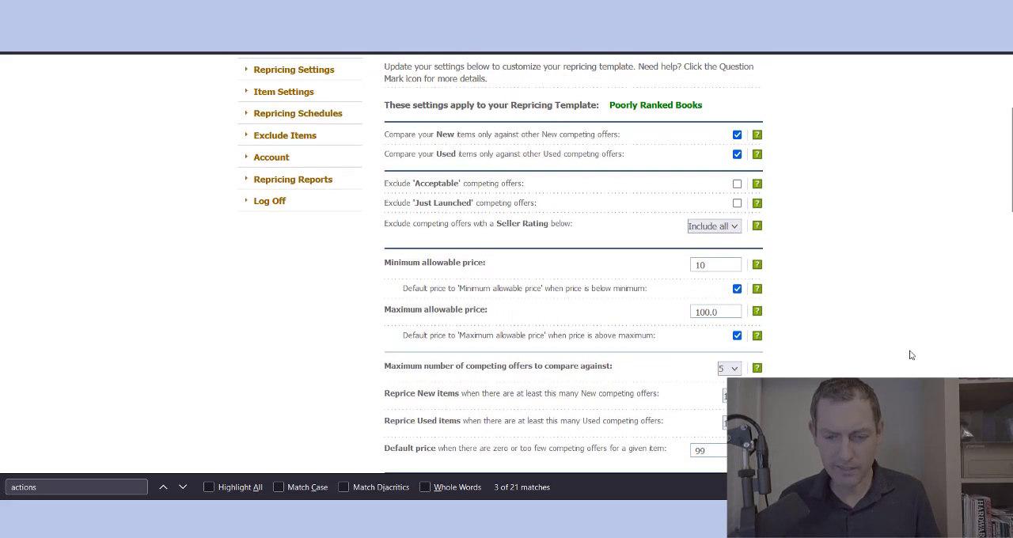
scroll(911, 356, up, 1)
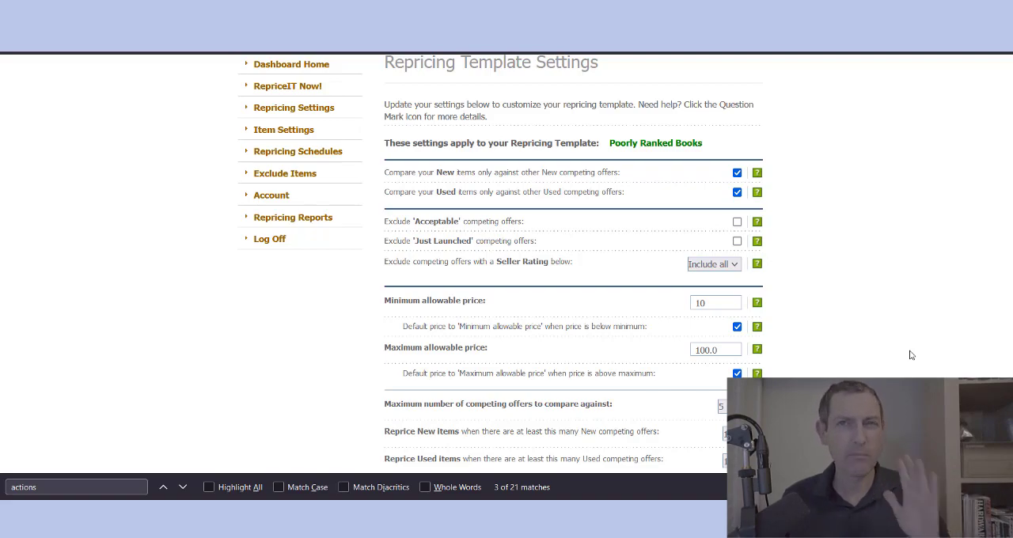
scroll(910, 356, down, 3)
scroll(910, 355, up, 7)
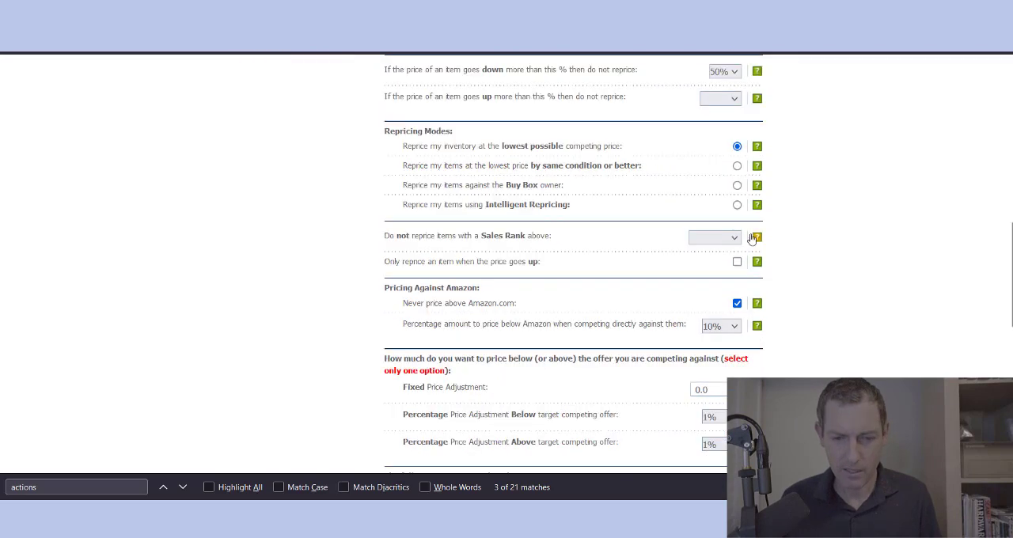
click(701, 238)
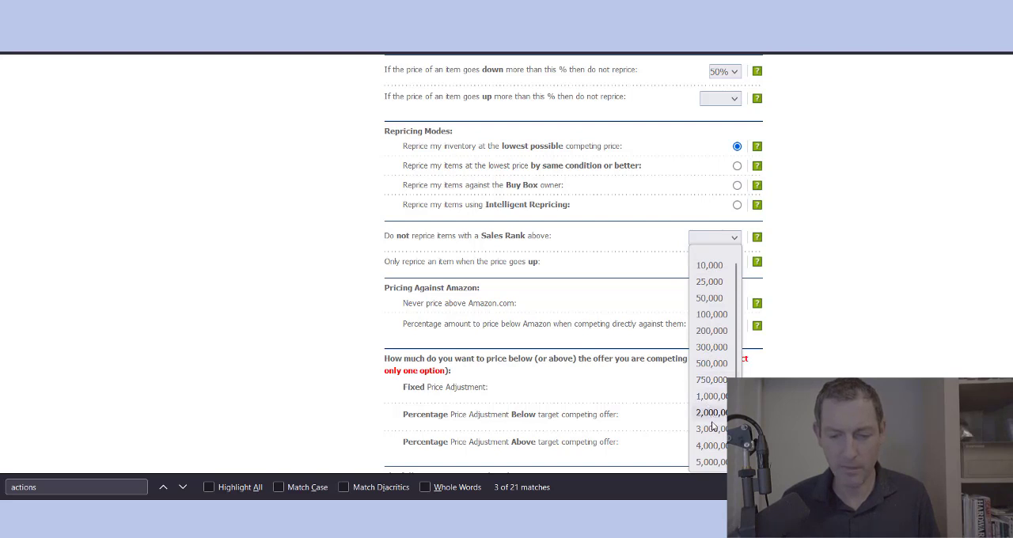
click(832, 371)
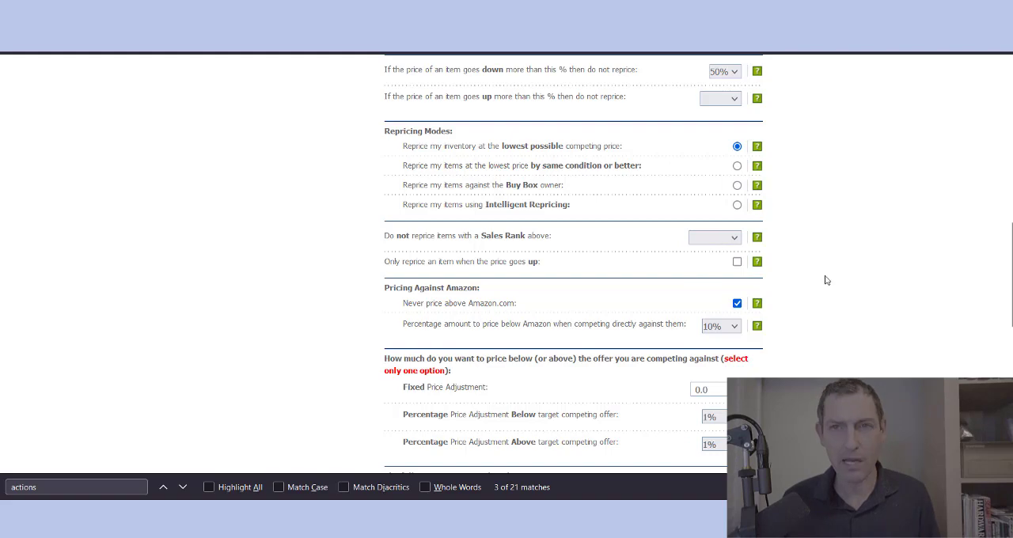
Step: Compare the percentage price adjustment settings for pricing below and above the target competing offer
drag(1011, 264, 1011, 316)
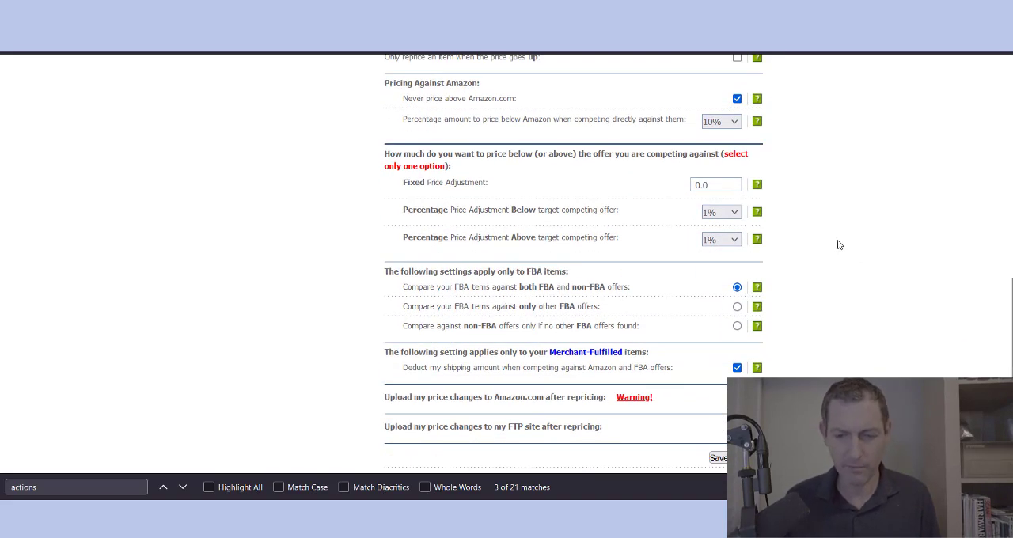
scroll(838, 245, down, 2)
scroll(839, 245, up, 1)
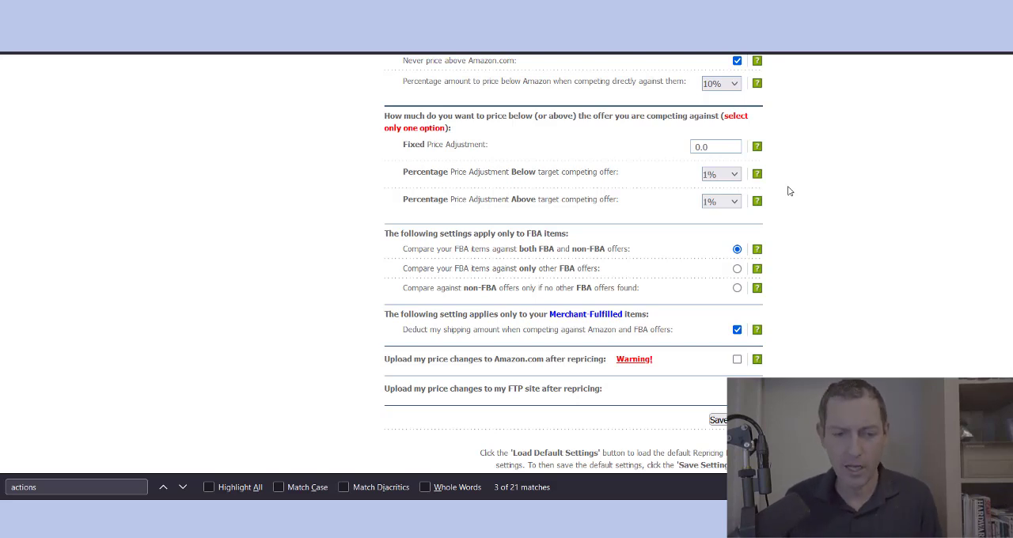
triple_click(418, 176)
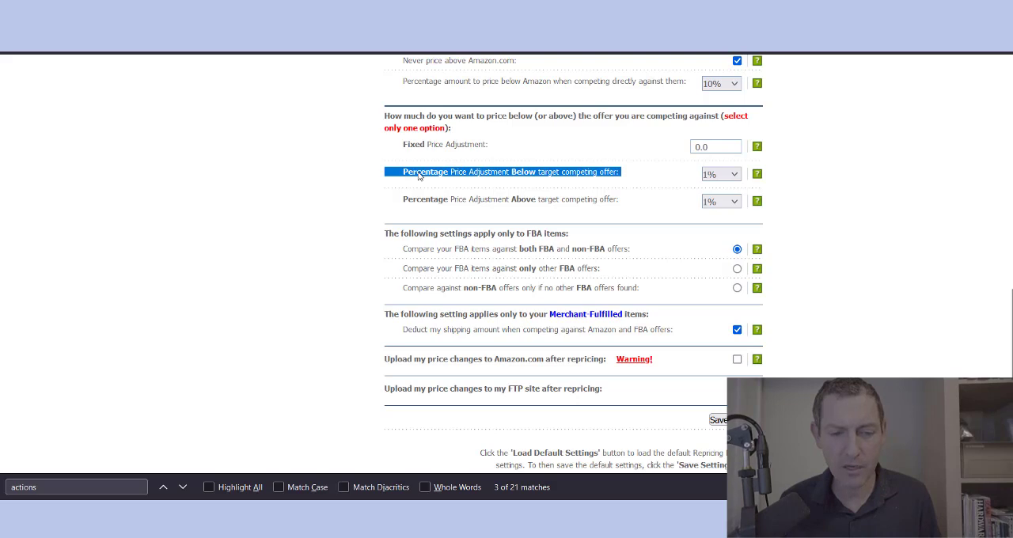
double_click(418, 176)
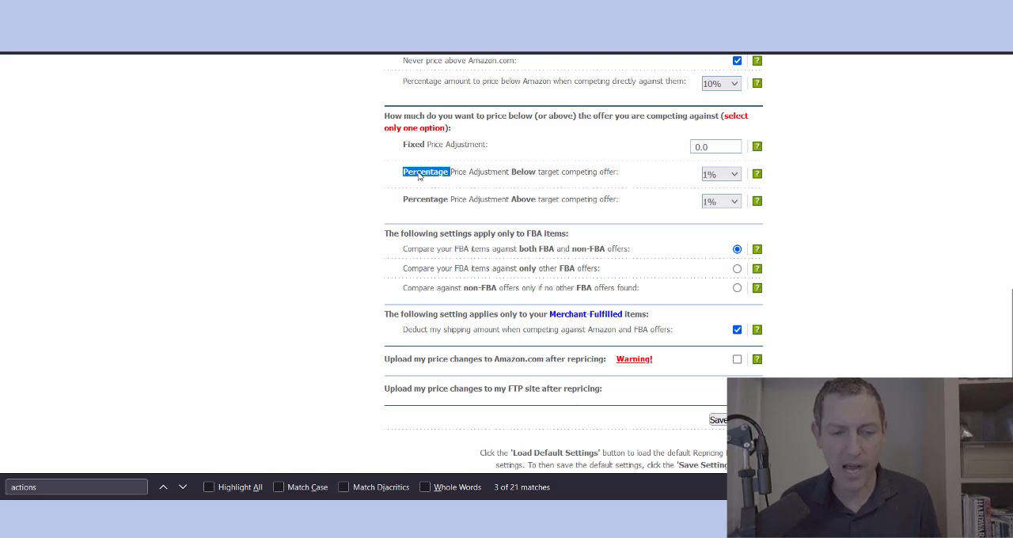
triple_click(607, 203)
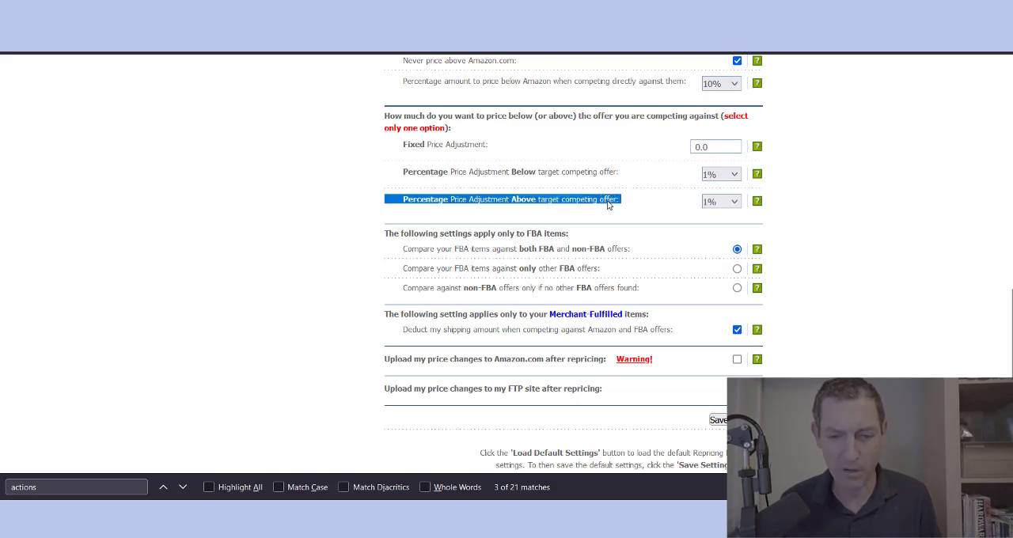
Step: Try to save the template with a Fixed Price Adjustment of 1 alongside the percentage adjustments, and read the response
double_click(706, 147)
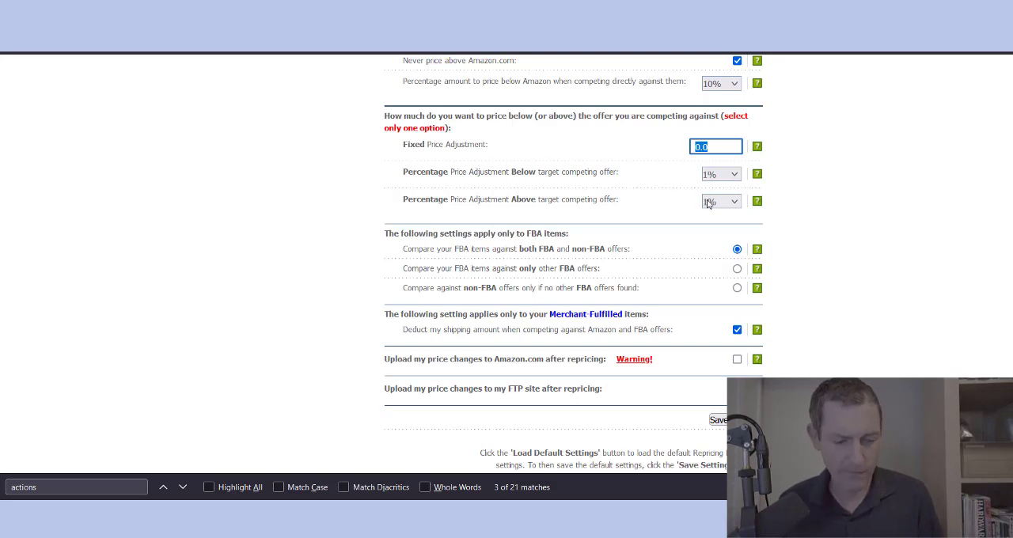
text(1)
click(809, 226)
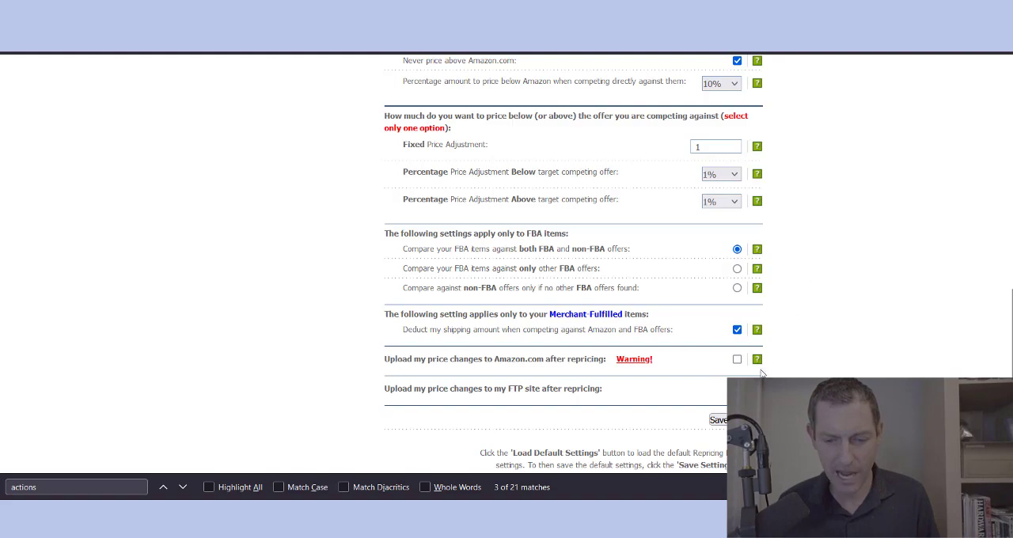
click(718, 419)
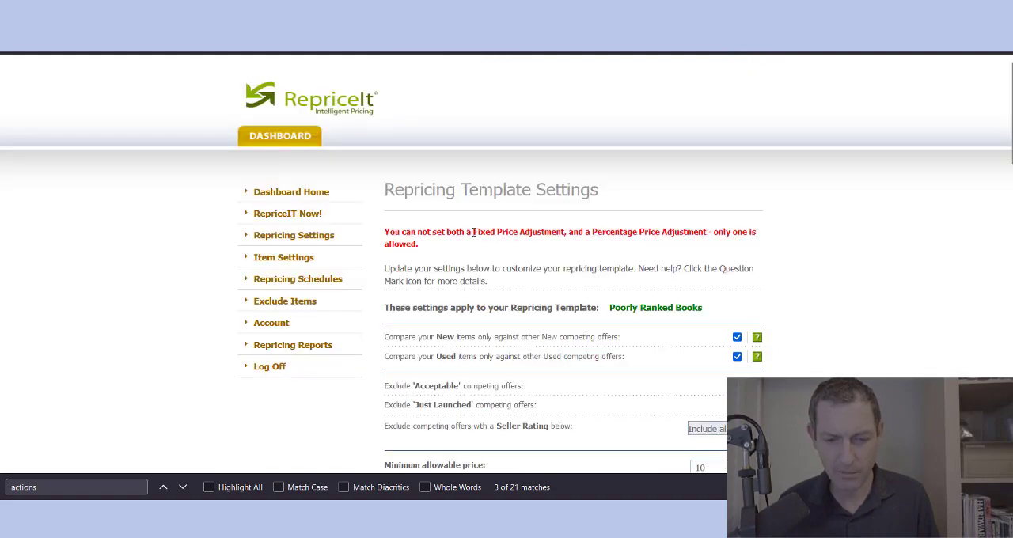
double_click(474, 232)
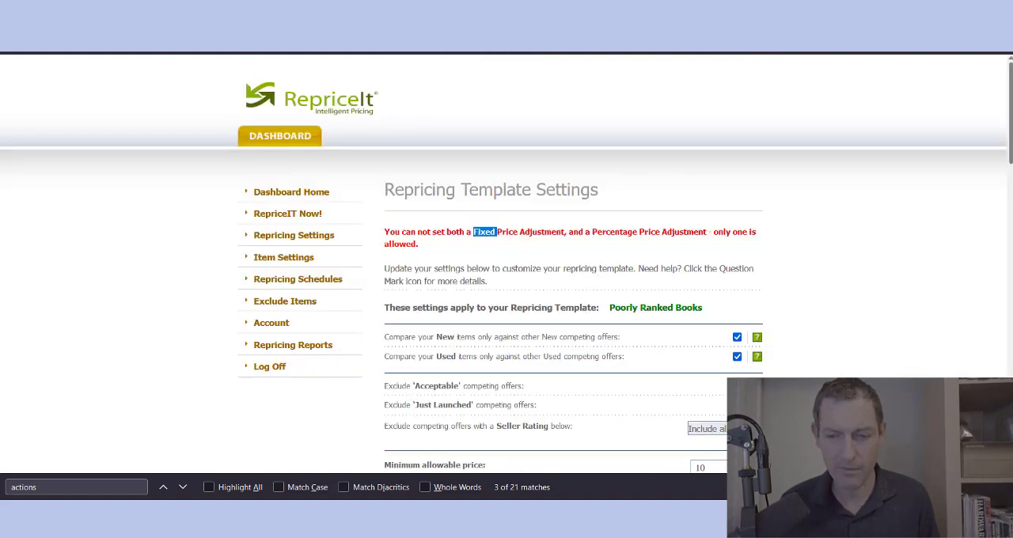
Step: Set the percentage adjustment below the target competing offer to 0% and the Fixed Price Adjustment to 0
scroll(990, 278, down, 10)
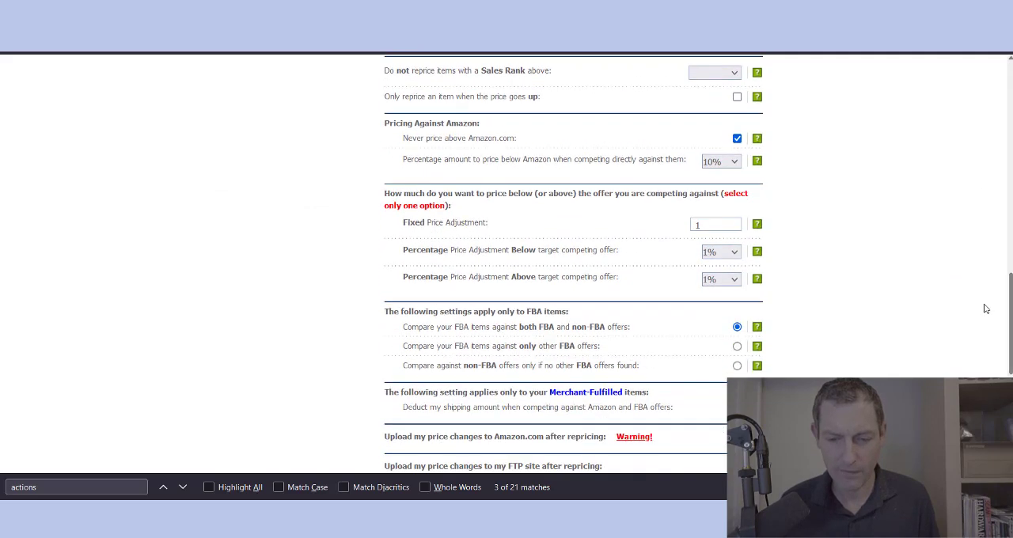
click(734, 253)
click(724, 267)
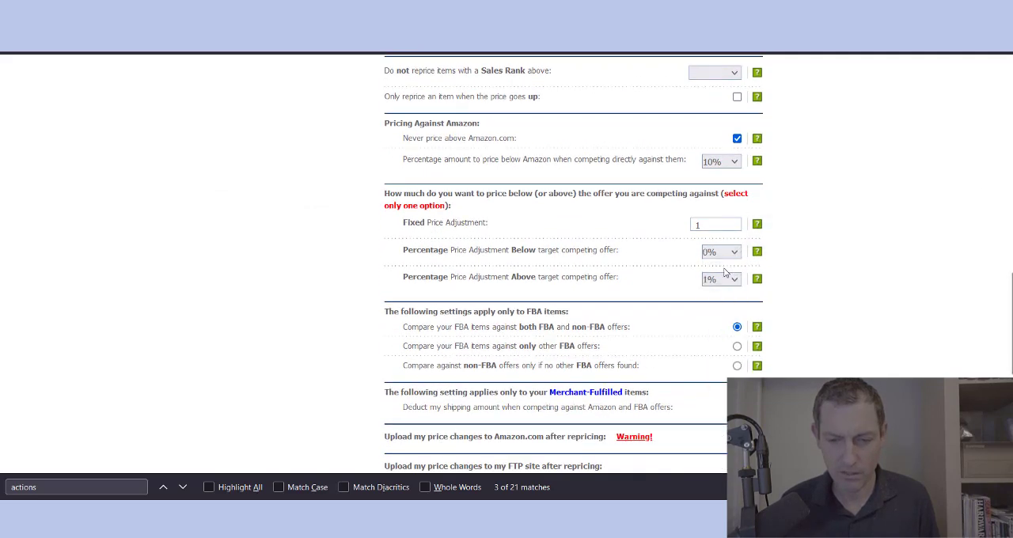
double_click(702, 225)
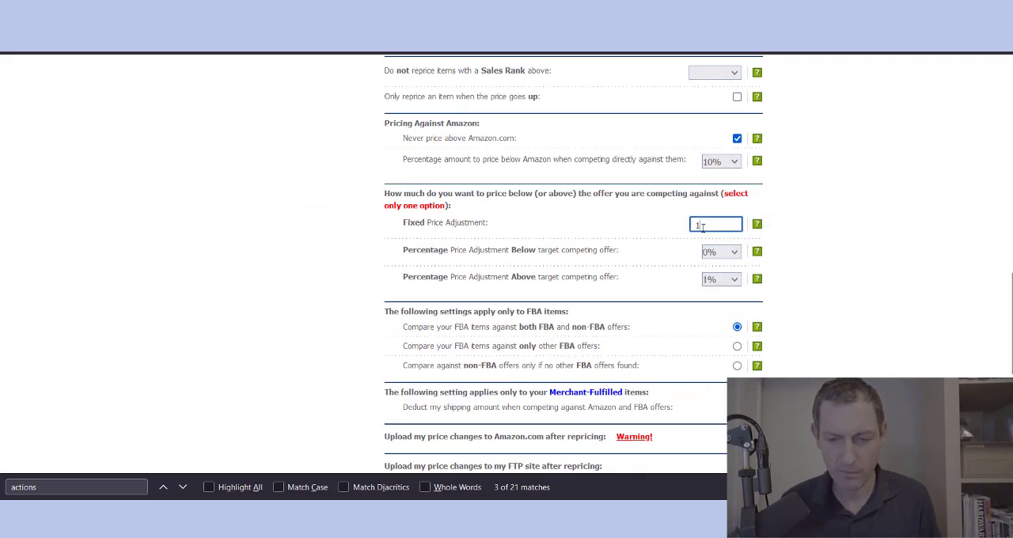
key(BackSpace)
text(0)
click(884, 274)
Step: Compare the three options for comparing FBA items against FBA and non-FBA offers
scroll(885, 274, down, 2)
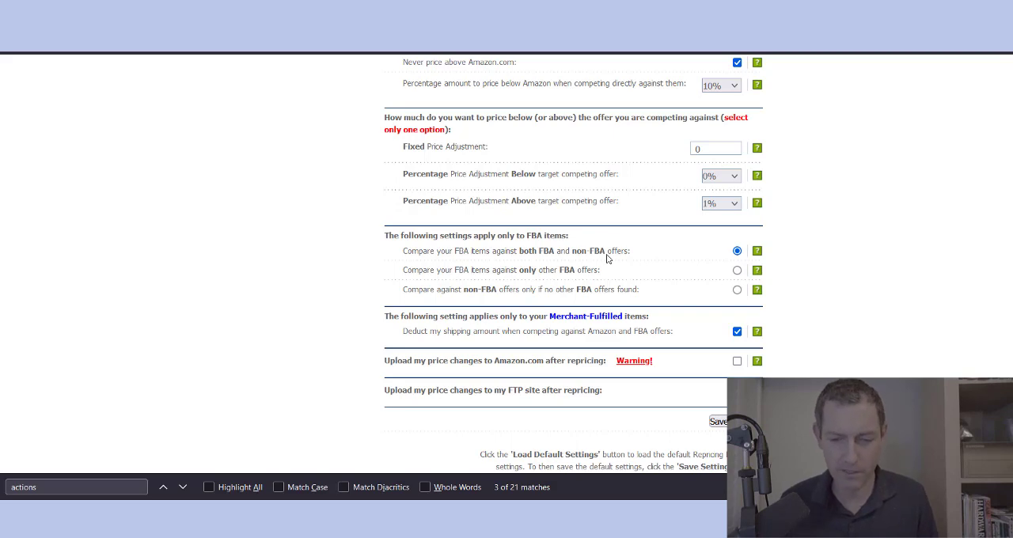
triple_click(474, 272)
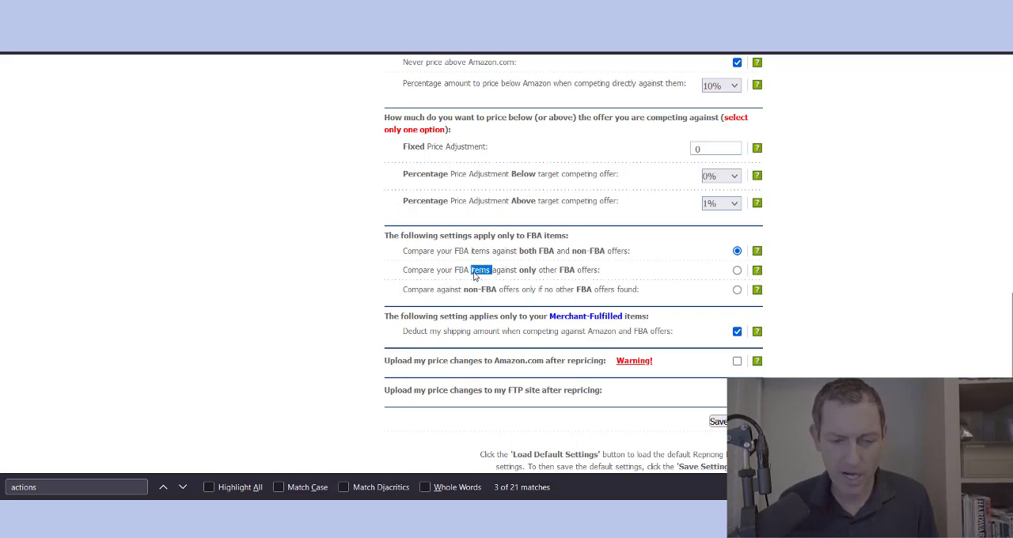
double_click(559, 291)
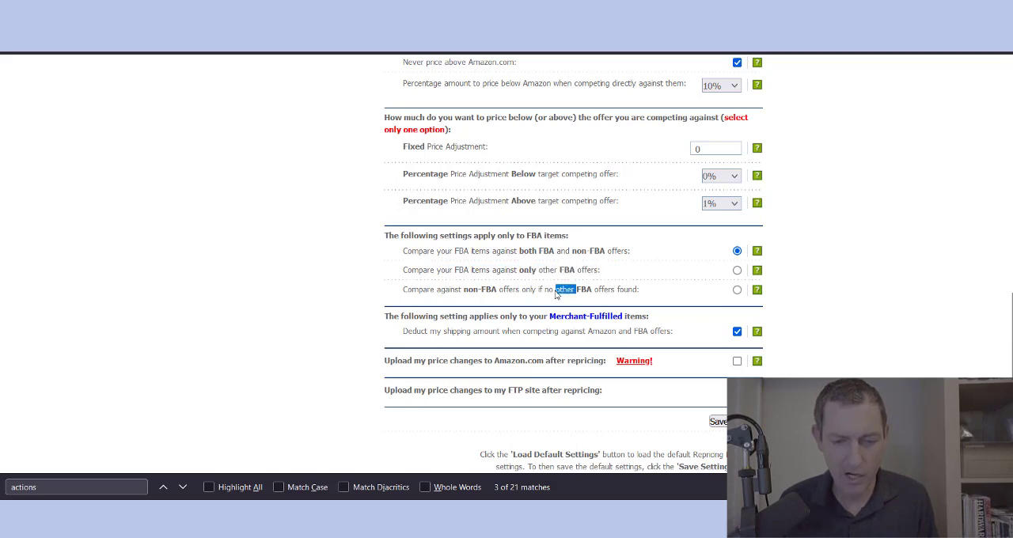
triple_click(556, 291)
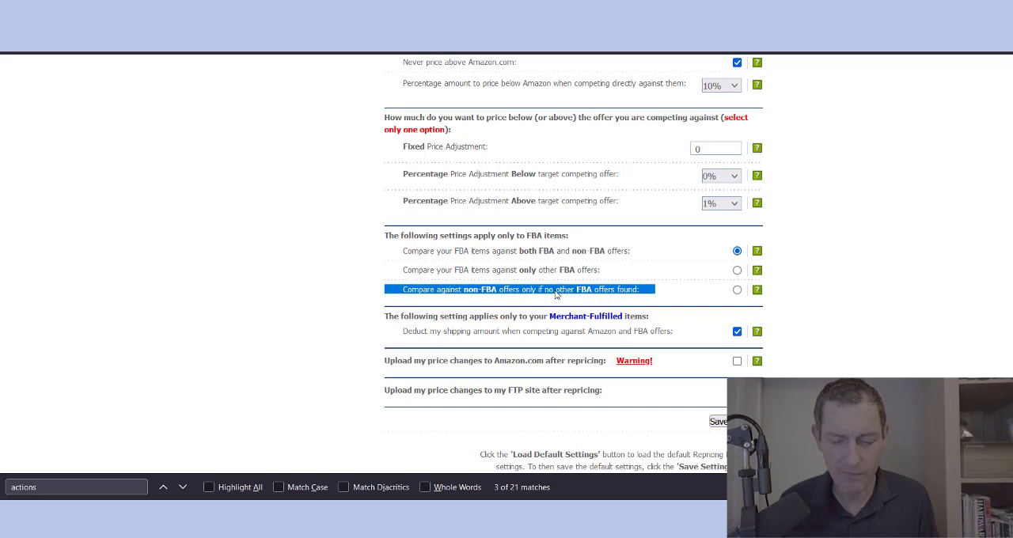
click(877, 272)
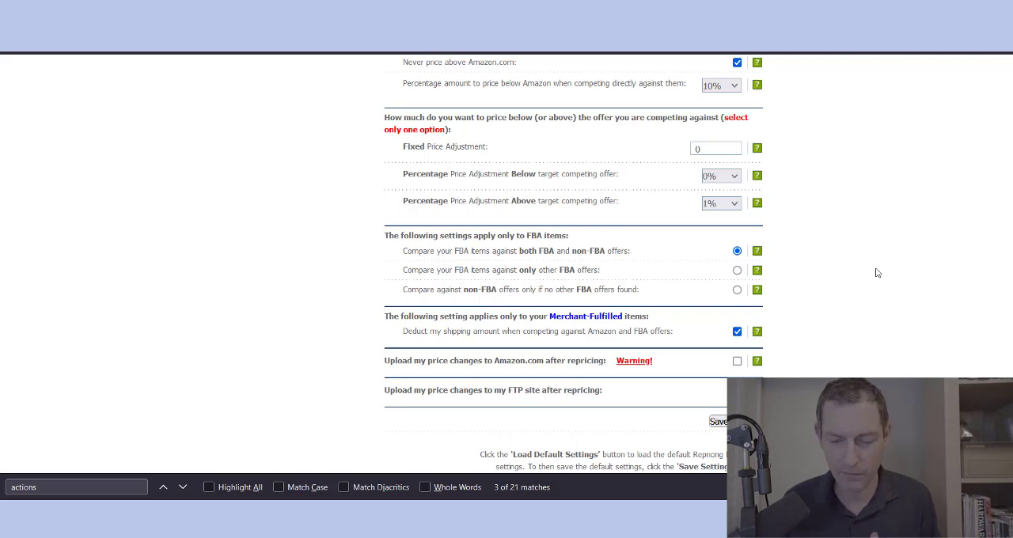
Step: Check the options for uploading price changes to Amazon.com and the FTP site, and save the Poorly Ranked Books template settings
scroll(806, 256, down, 2)
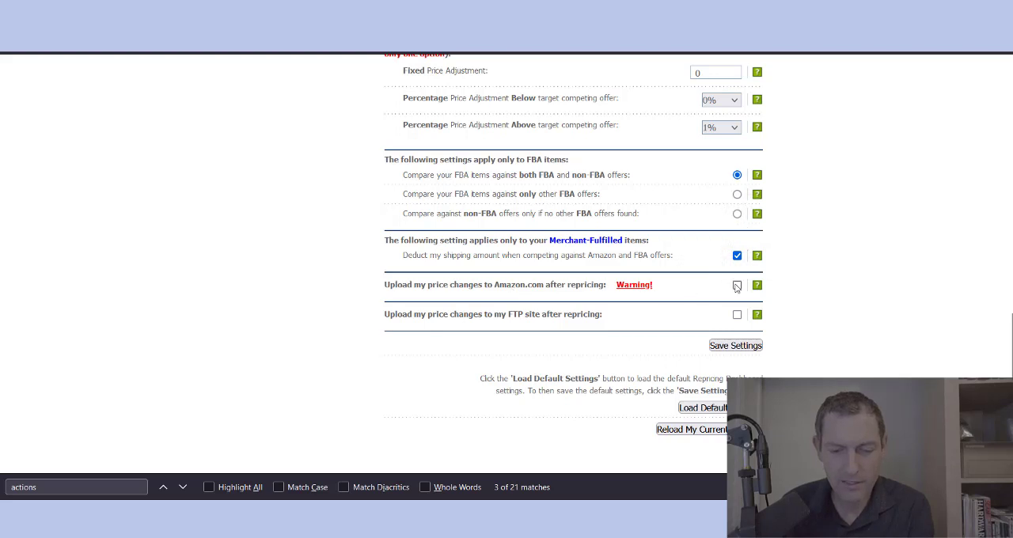
mouse_move(758, 287)
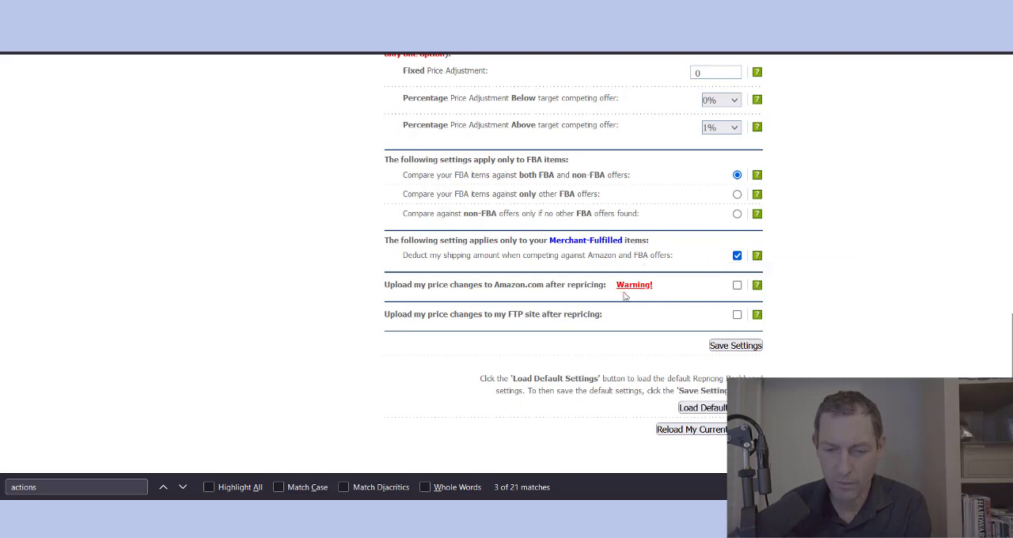
mouse_move(633, 292)
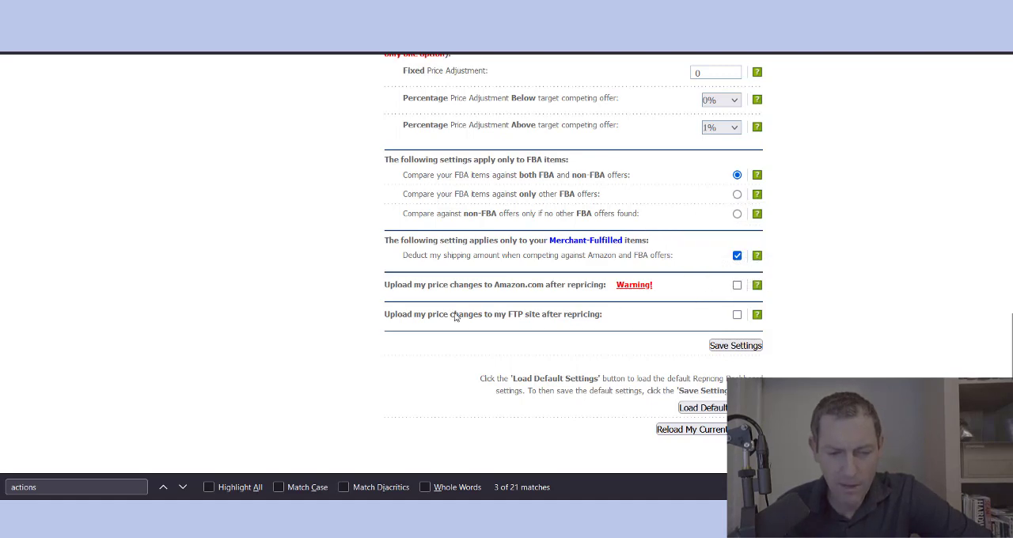
click(735, 345)
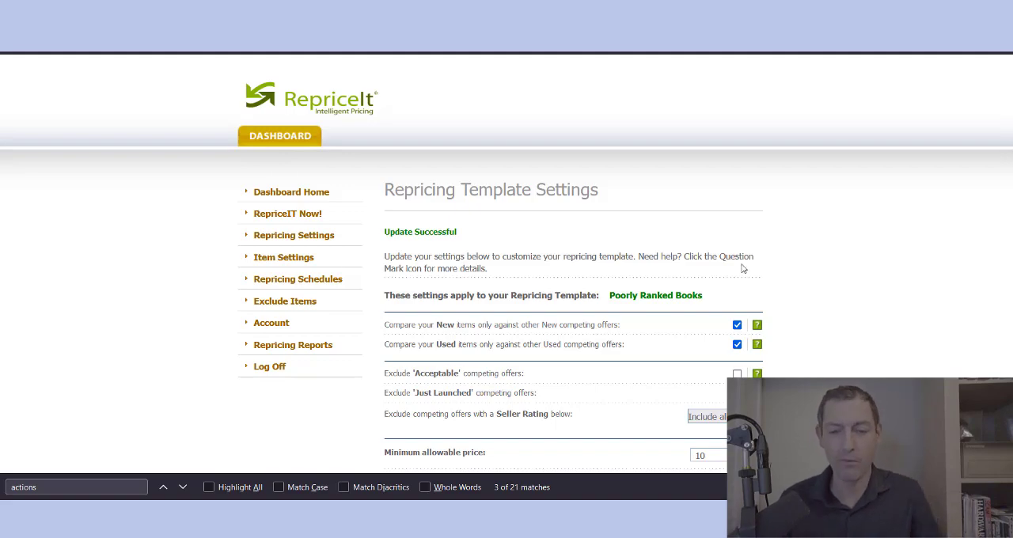
mouse_move(1010, 151)
mouse_down()
mouse_move(1010, 211)
mouse_move(1010, 134)
mouse_up()
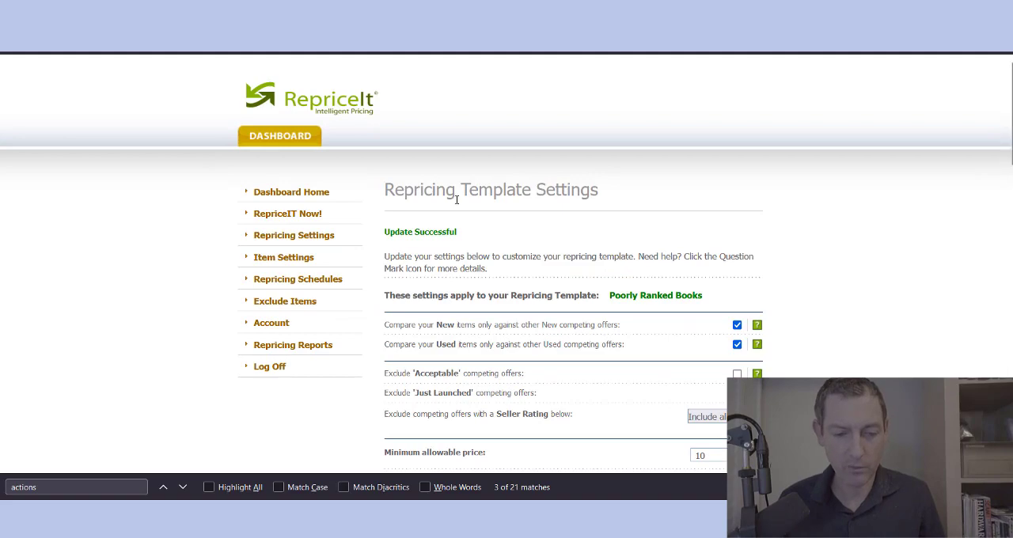
Step: Go to the Item Settings List and open the form for adding individual items
scroll(155, 245, down, 3)
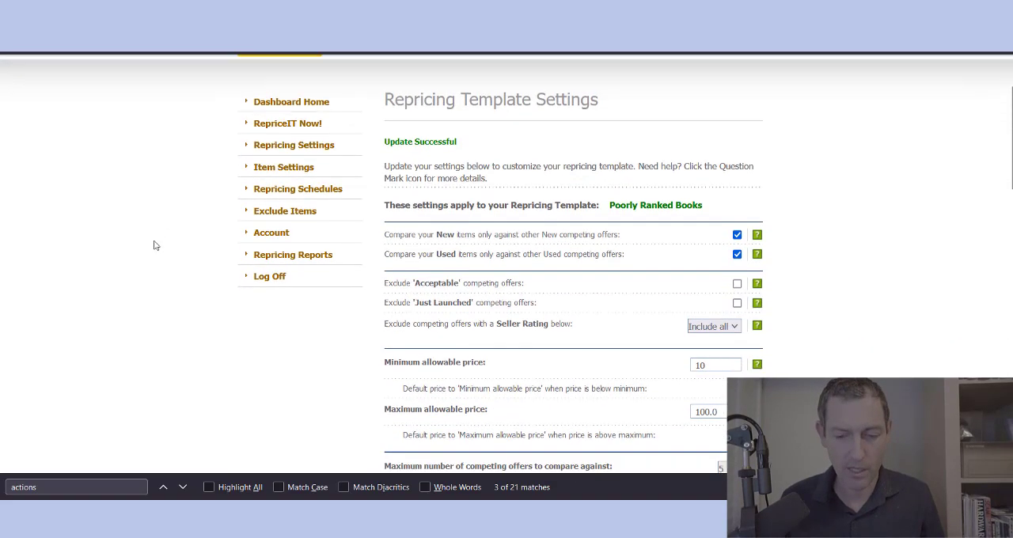
scroll(155, 245, up, 3)
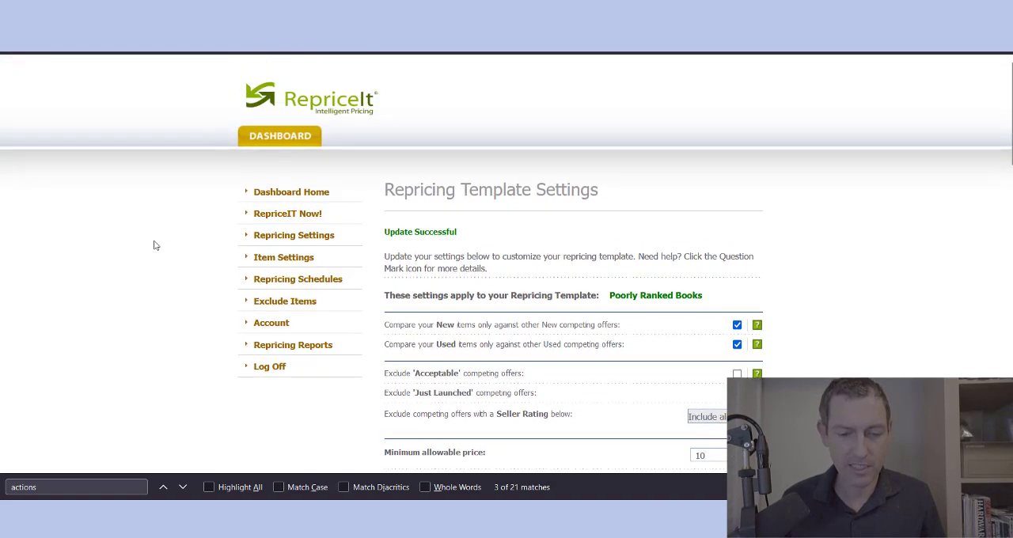
click(293, 235)
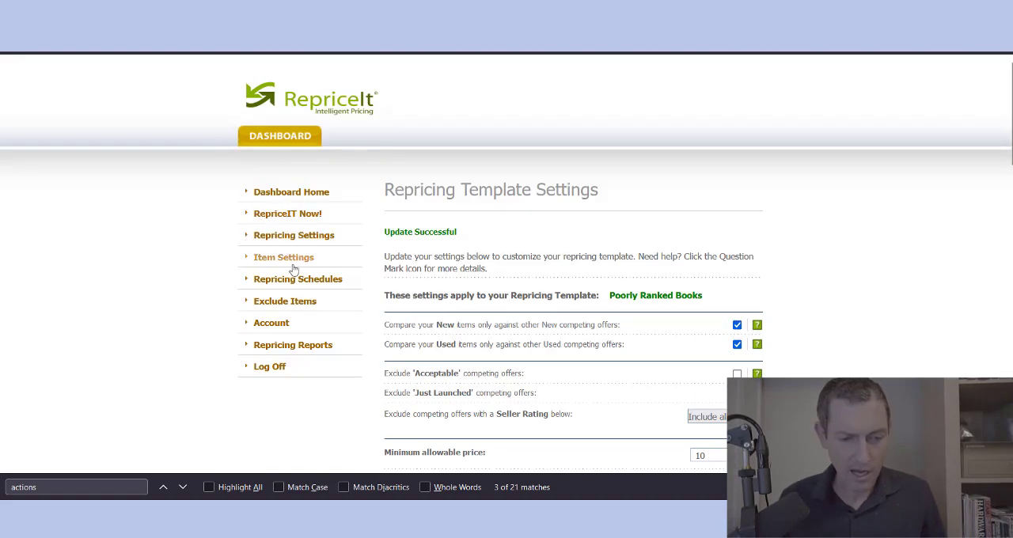
click(284, 259)
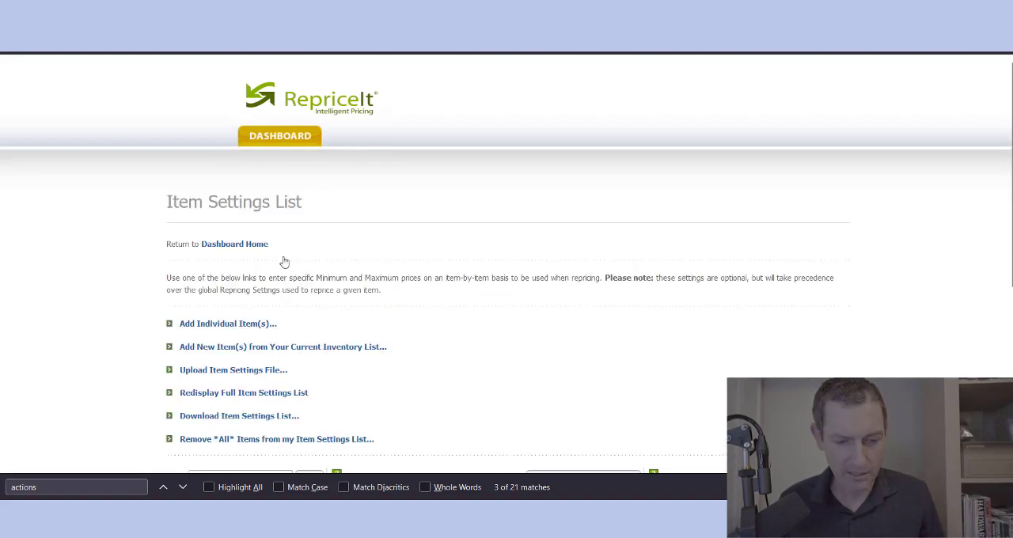
scroll(365, 257, down, 3)
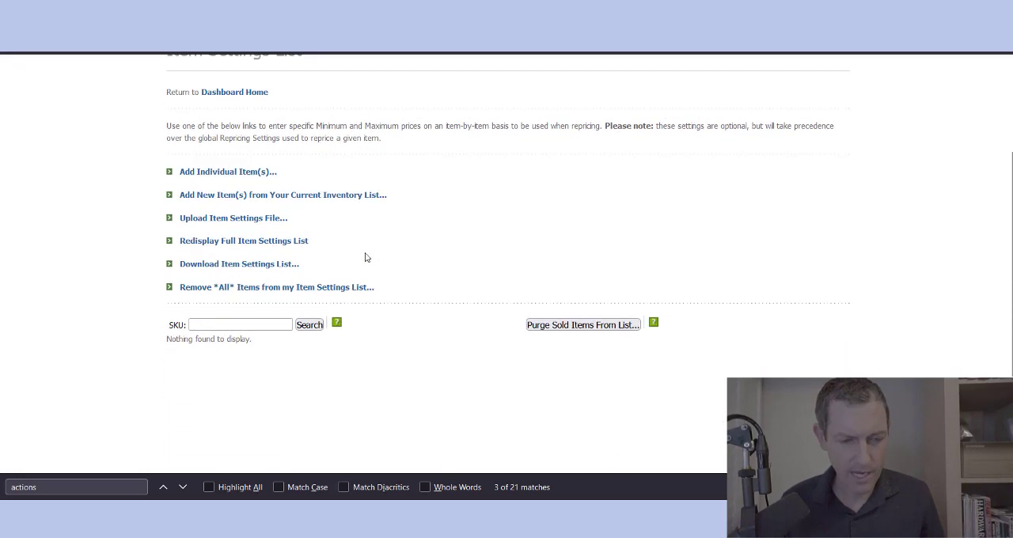
click(216, 175)
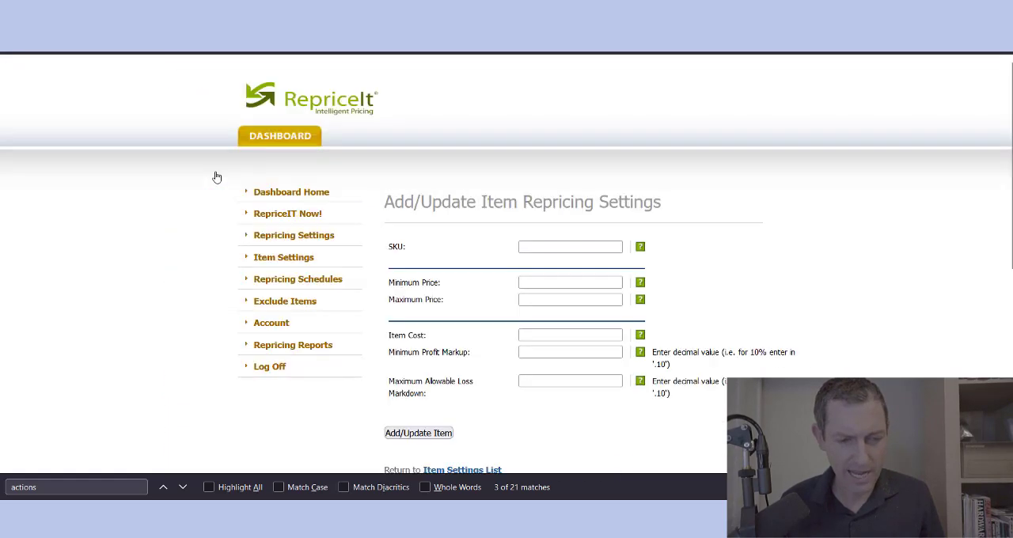
Step: Examine the SKU, Minimum Price and Maximum Price fields of the item repricing form, including the help for SKU
click(549, 250)
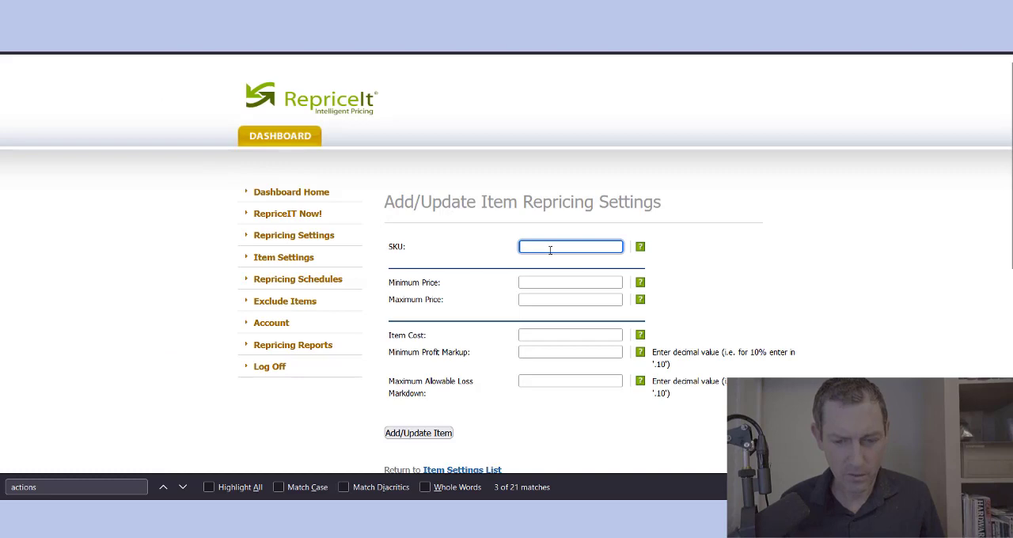
mouse_move(643, 249)
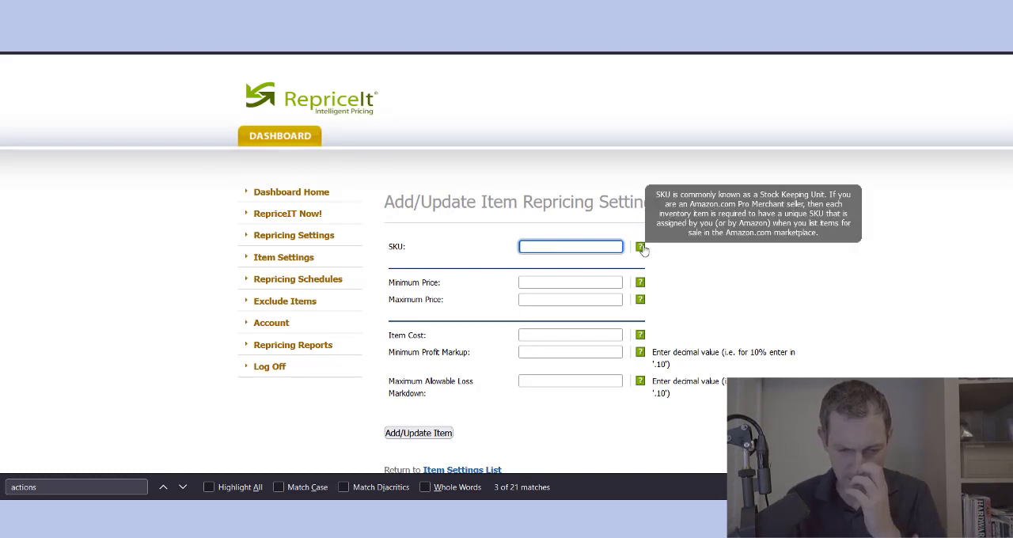
click(542, 301)
click(535, 248)
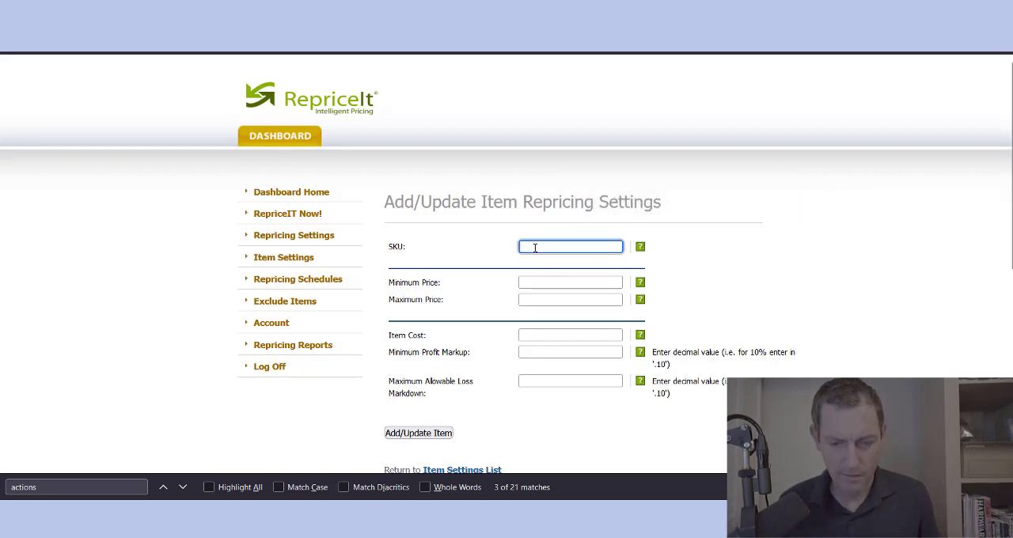
click(538, 282)
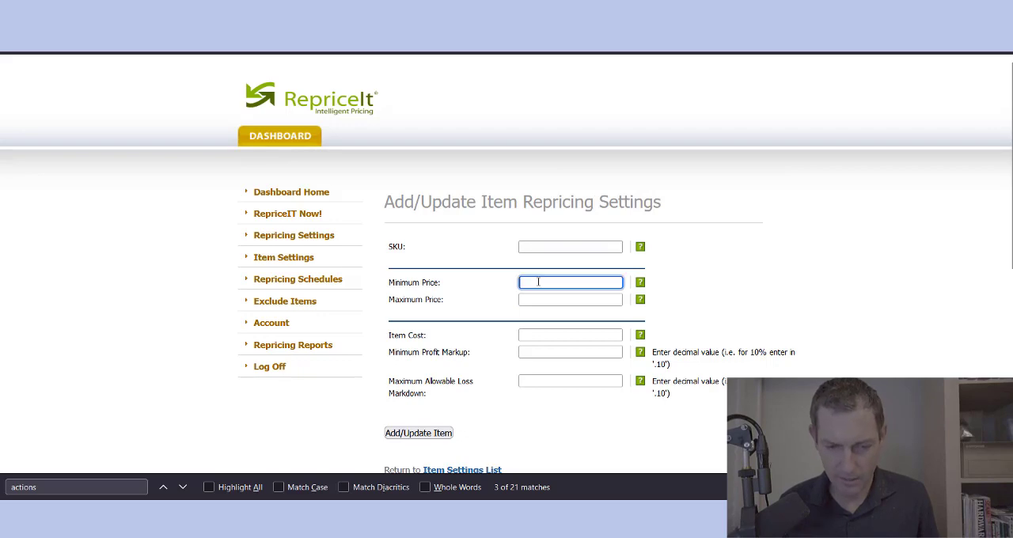
click(538, 298)
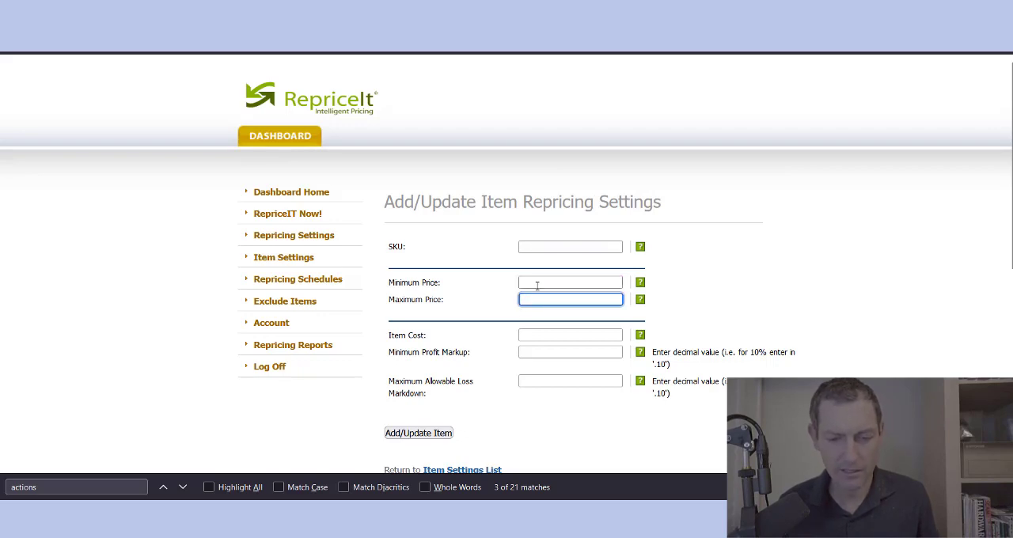
click(539, 283)
click(539, 299)
click(586, 248)
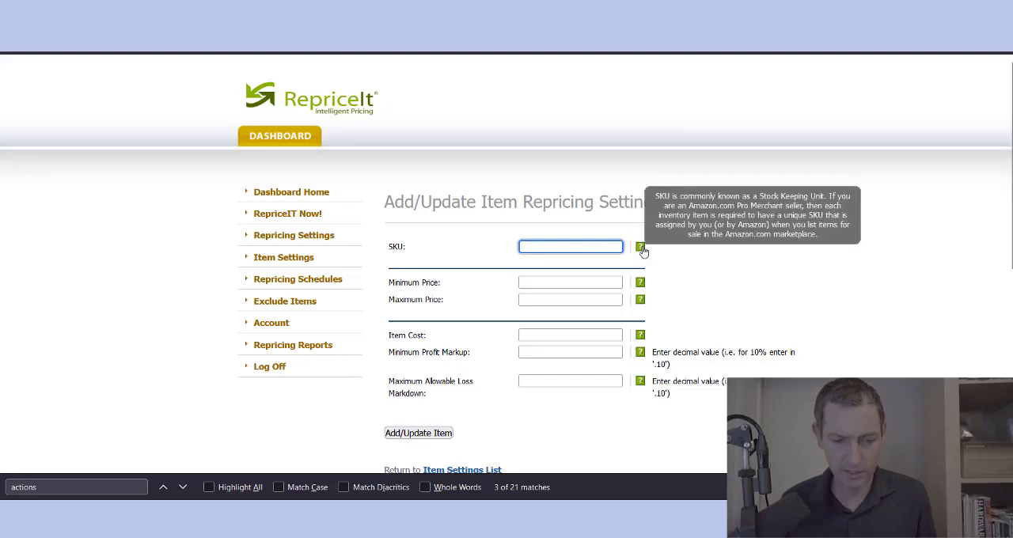
click(688, 284)
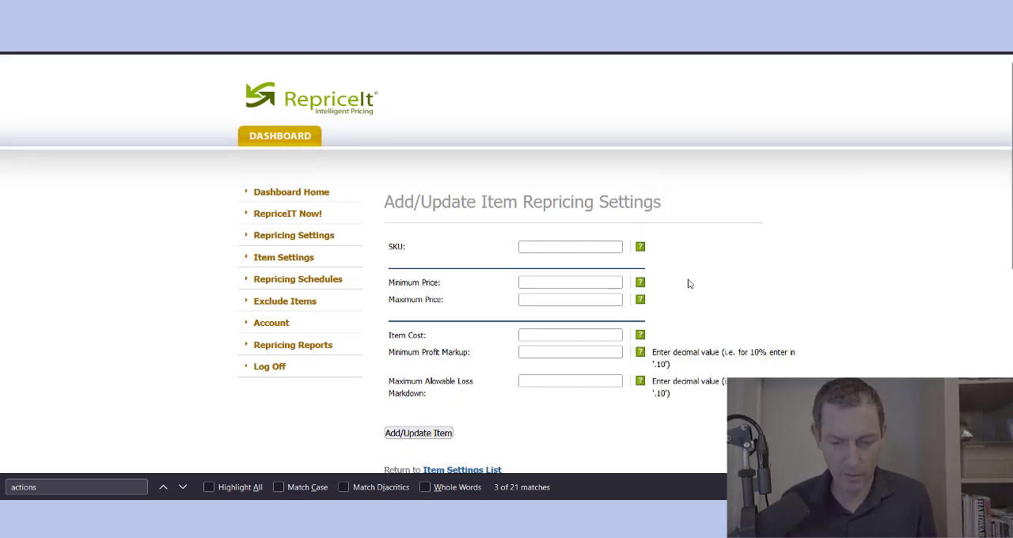
Step: Enter an Item Cost of 1 and read the help for Minimum Profit Markup and Maximum Allowable Loss Markdown
click(575, 340)
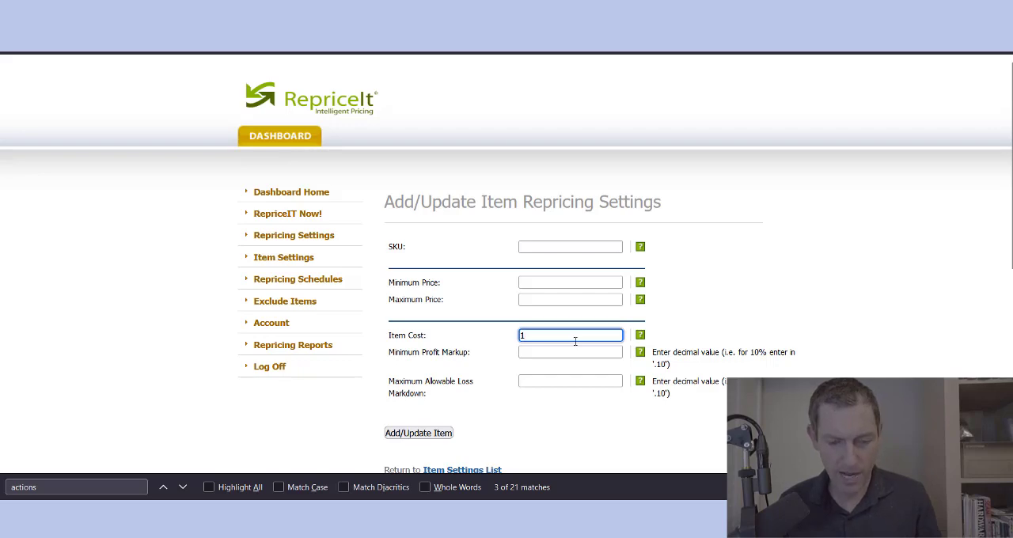
text(1)
click(580, 353)
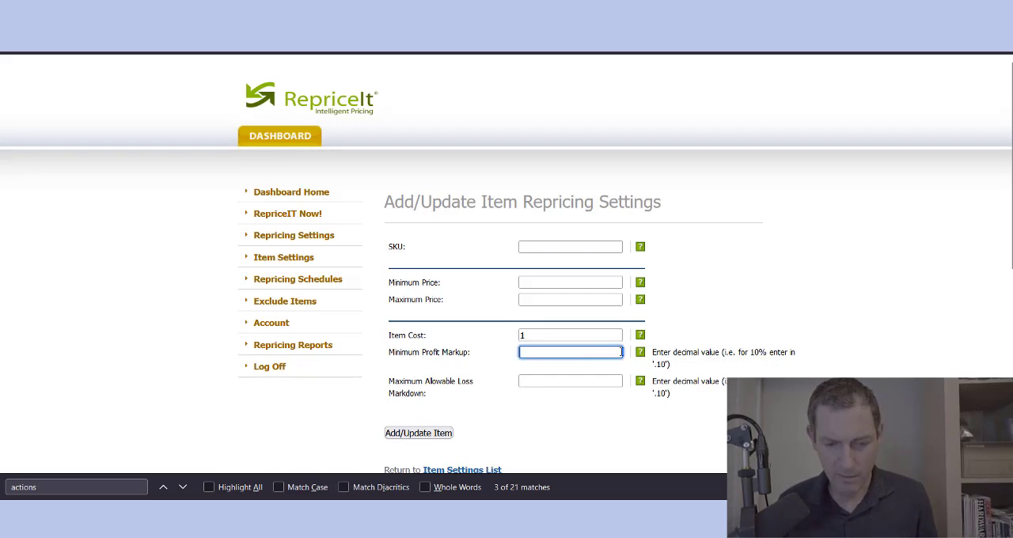
mouse_move(643, 356)
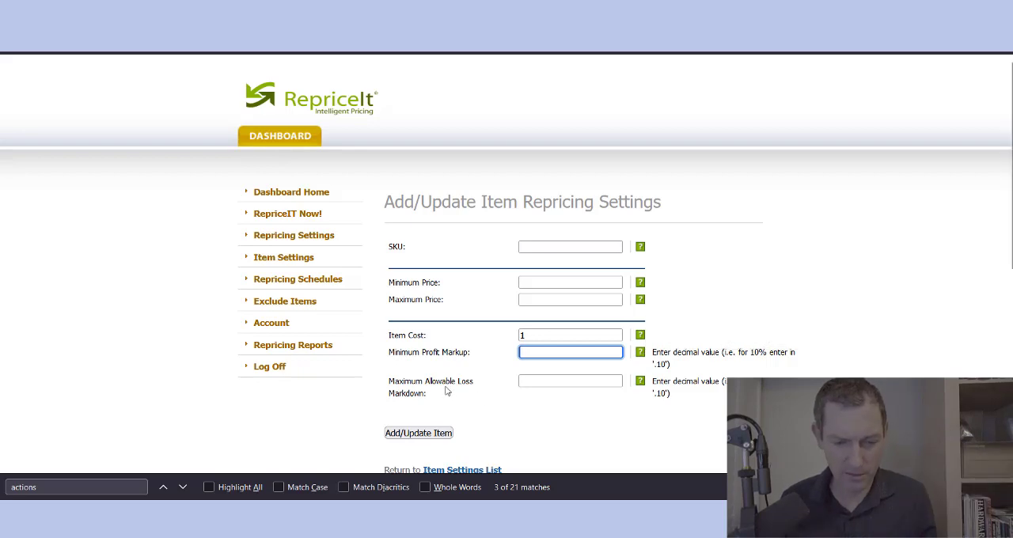
mouse_move(640, 386)
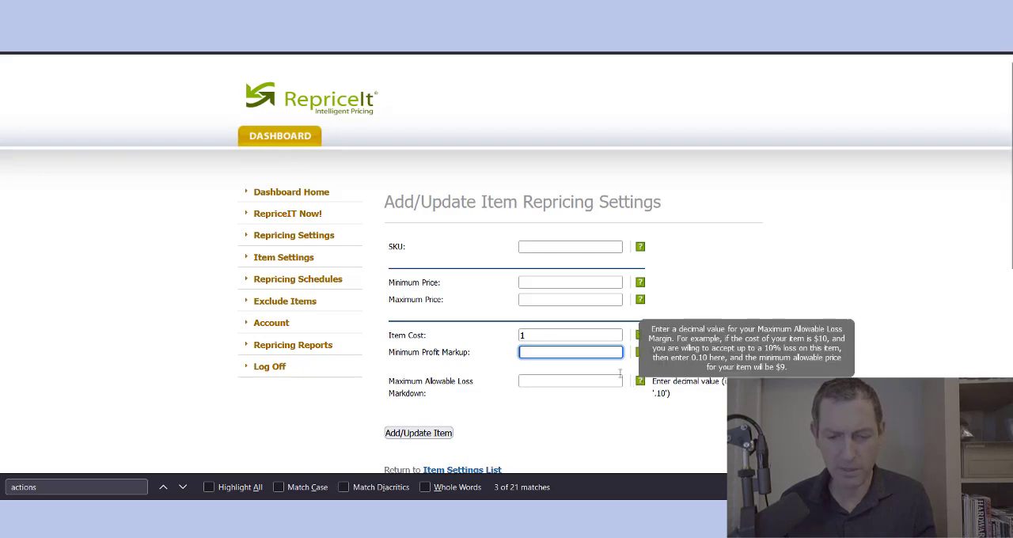
click(570, 369)
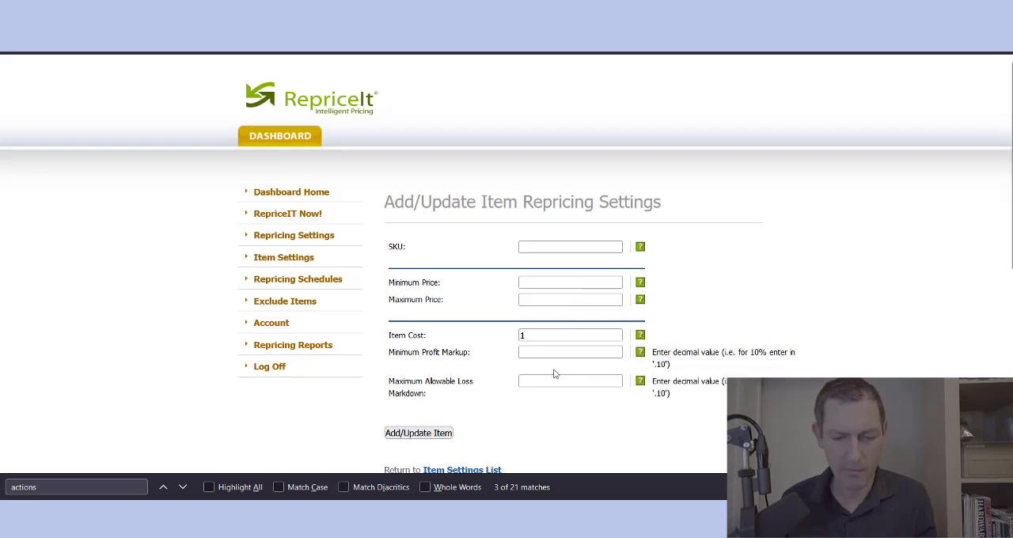
click(531, 384)
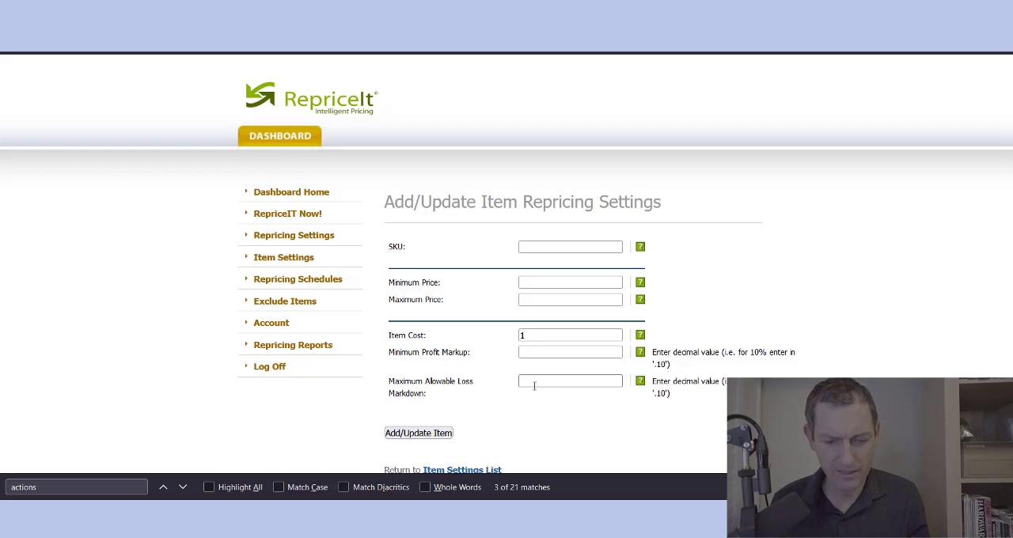
click(431, 432)
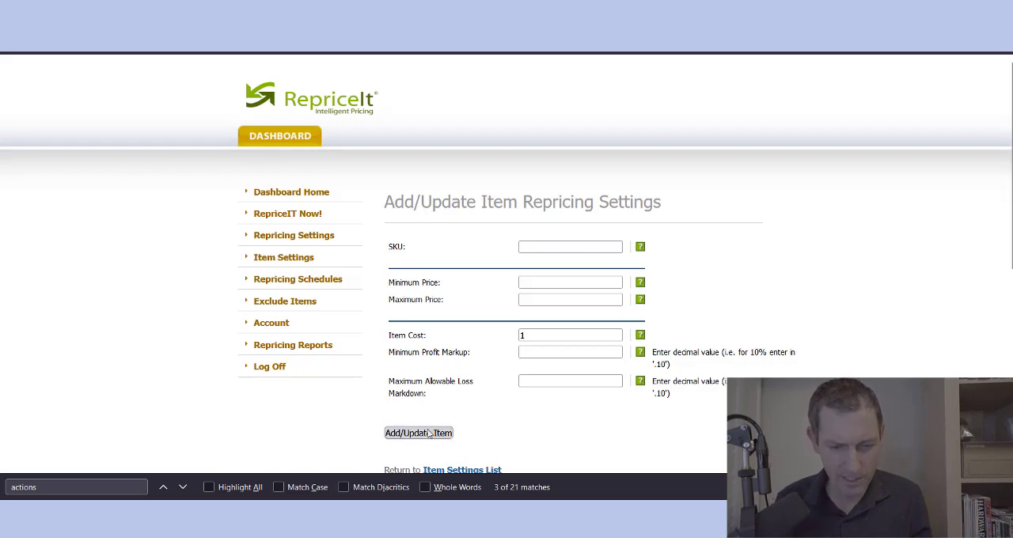
Step: Return to the Item Settings List and open the page for adding new items from the current inventory list
click(539, 251)
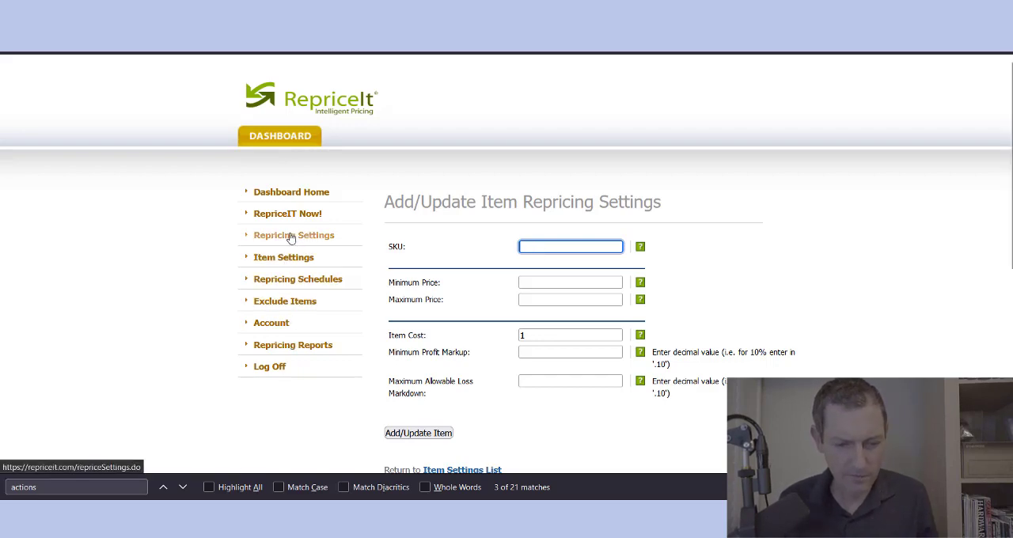
click(483, 201)
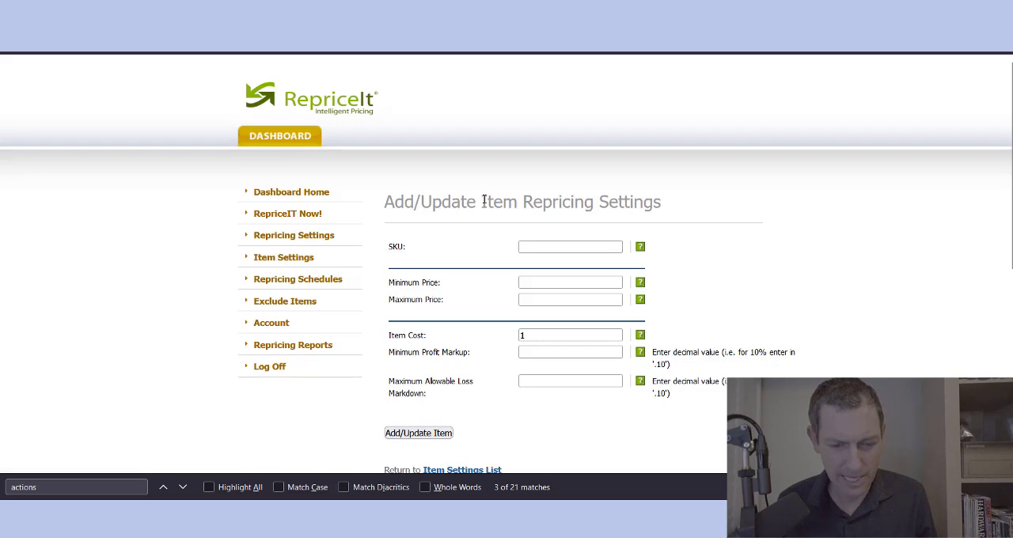
triple_click(482, 201)
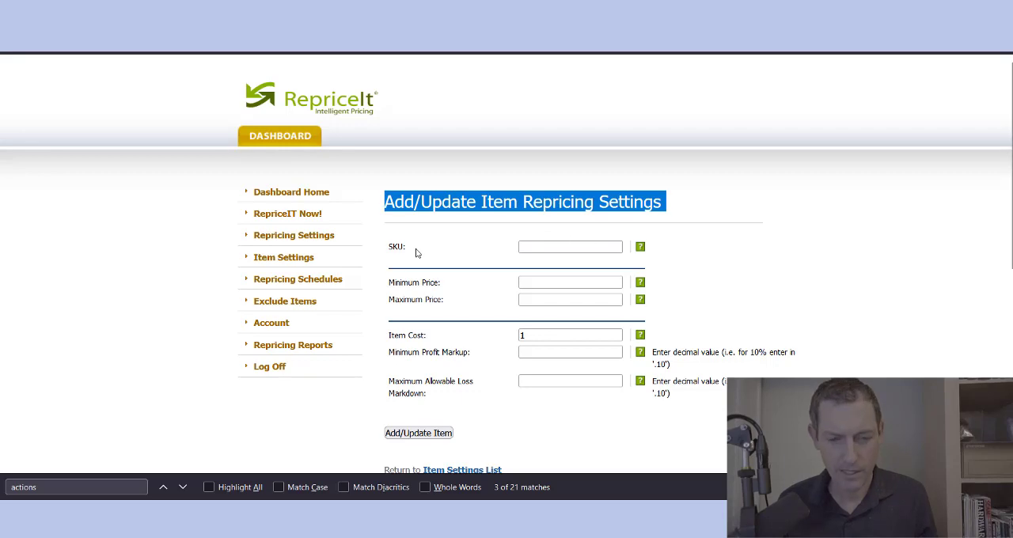
click(11, 32)
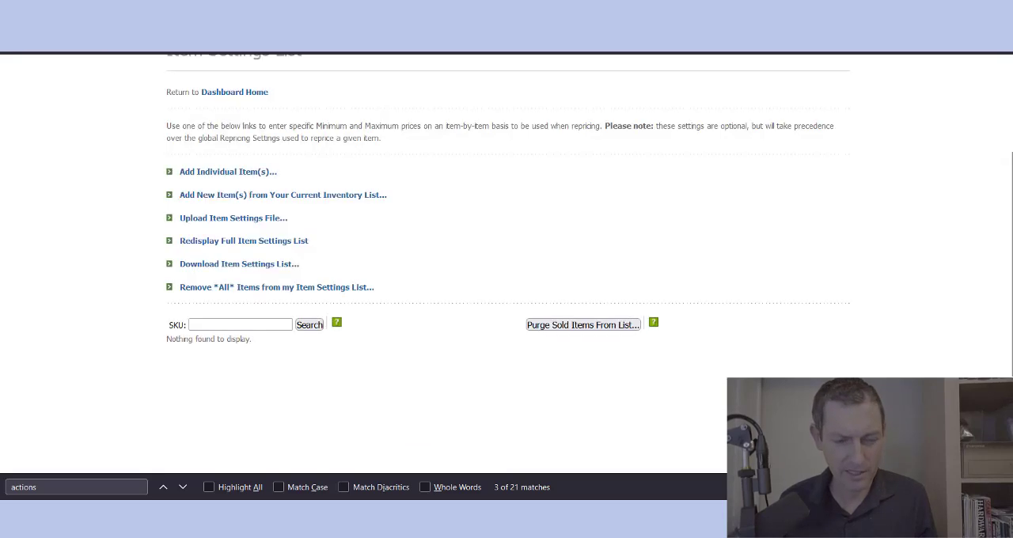
click(201, 196)
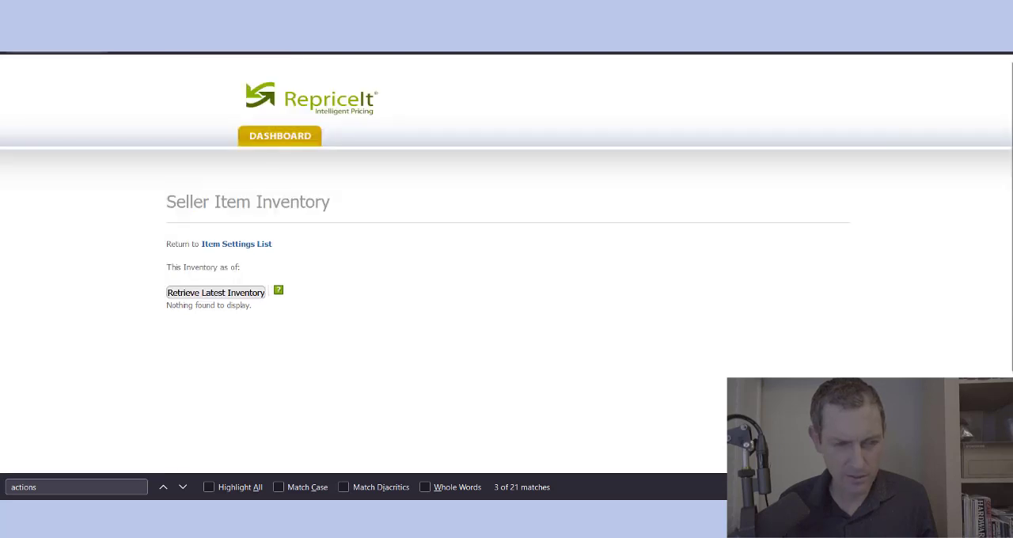
Step: Revisit the page for adding items from the current inventory list and return to the Repricing Template Settings
click(11, 31)
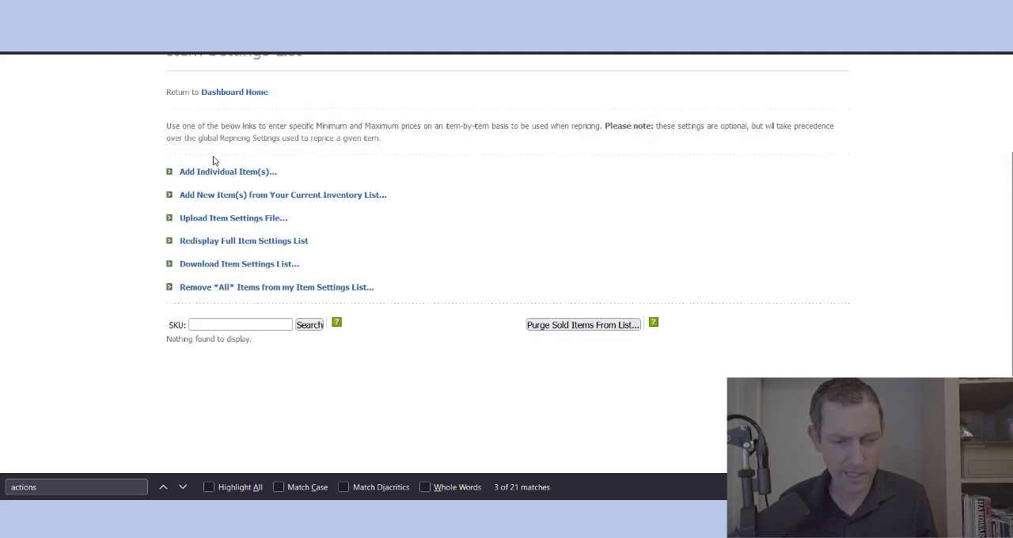
click(232, 196)
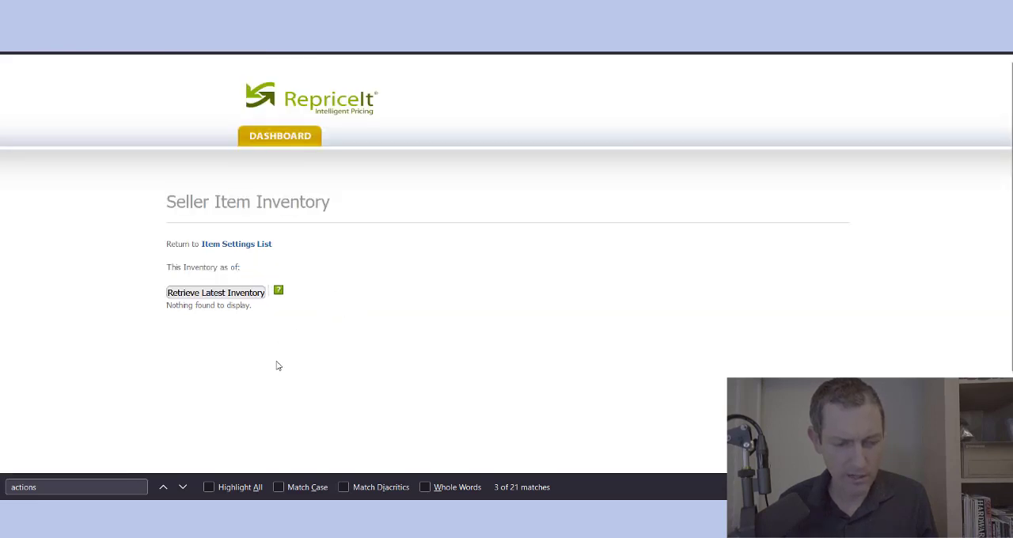
click(16, 39)
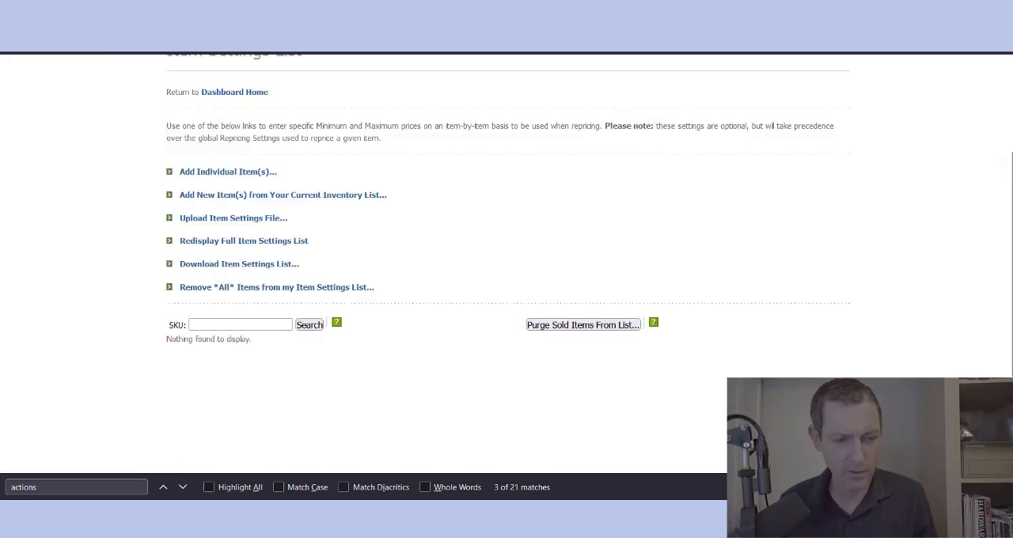
click(16, 40)
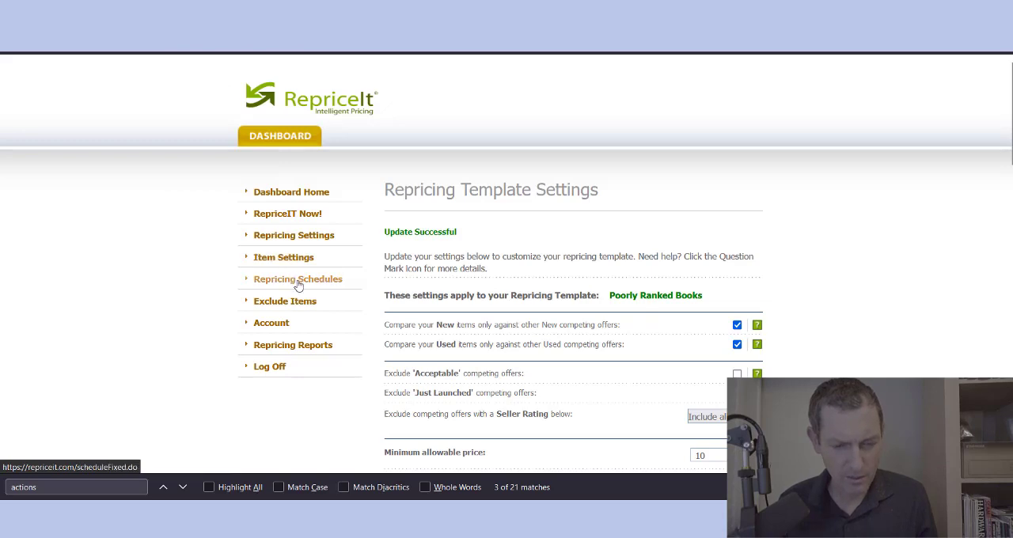
Step: Open the Item Settings List and read the note on item-specific minimum and maximum prices
click(293, 265)
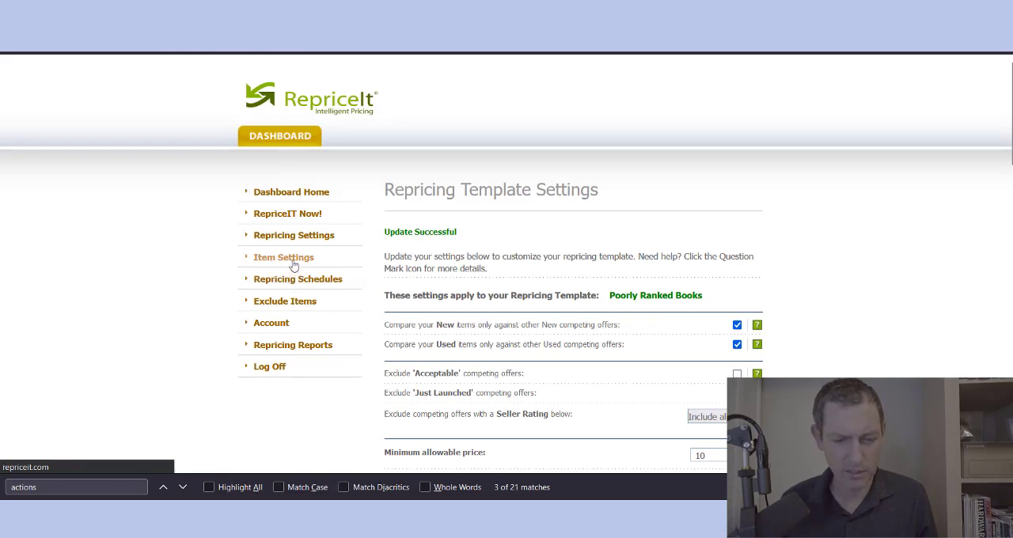
click(16, 40)
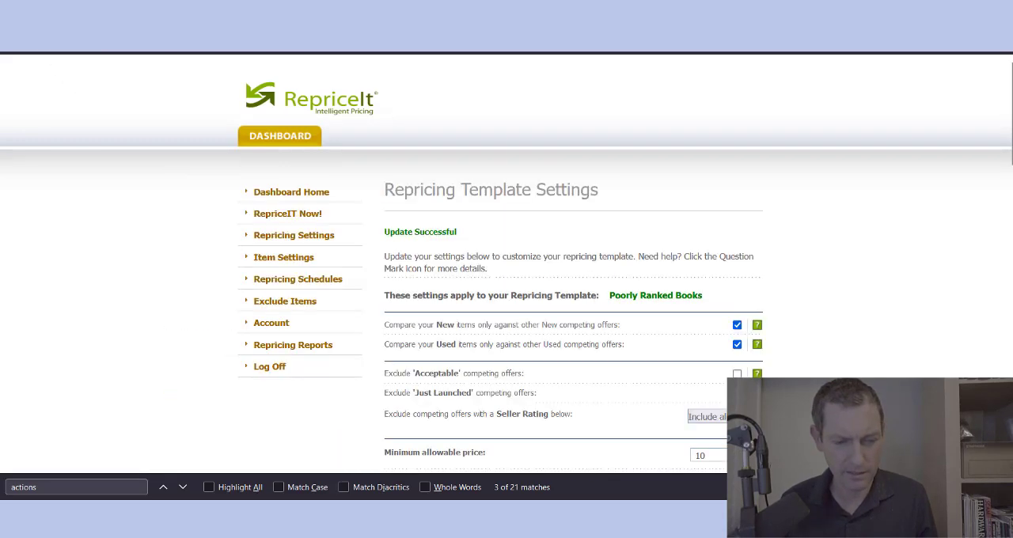
click(284, 259)
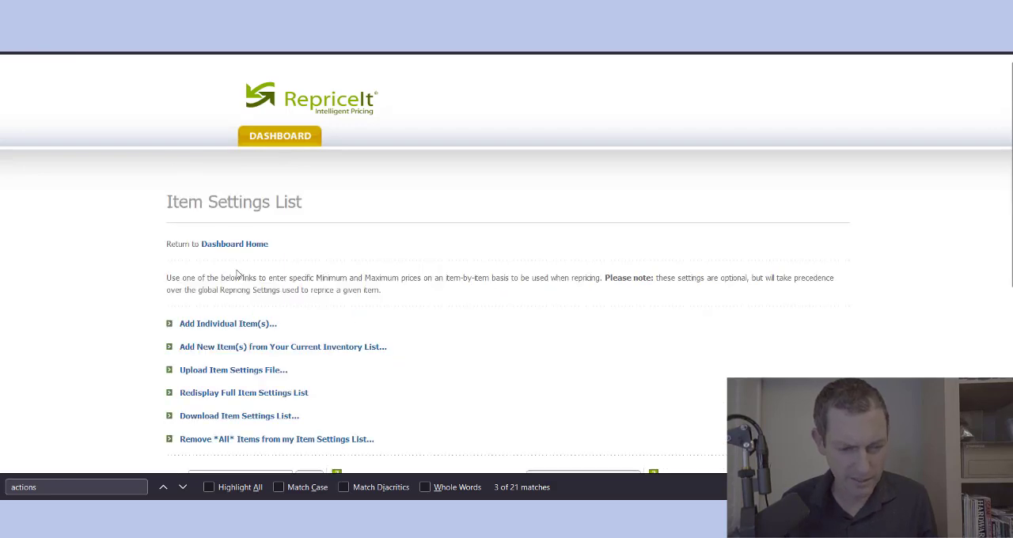
triple_click(240, 273)
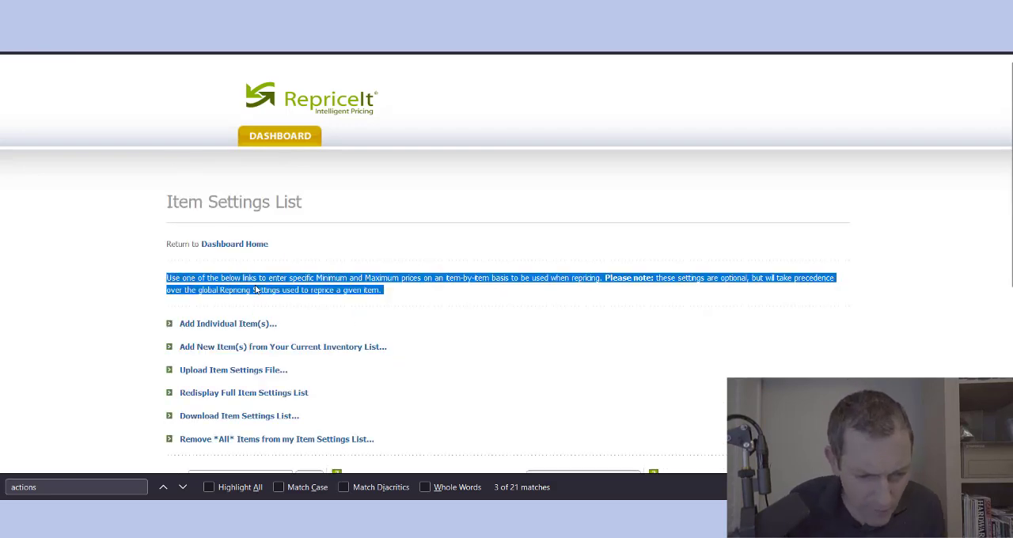
click(332, 308)
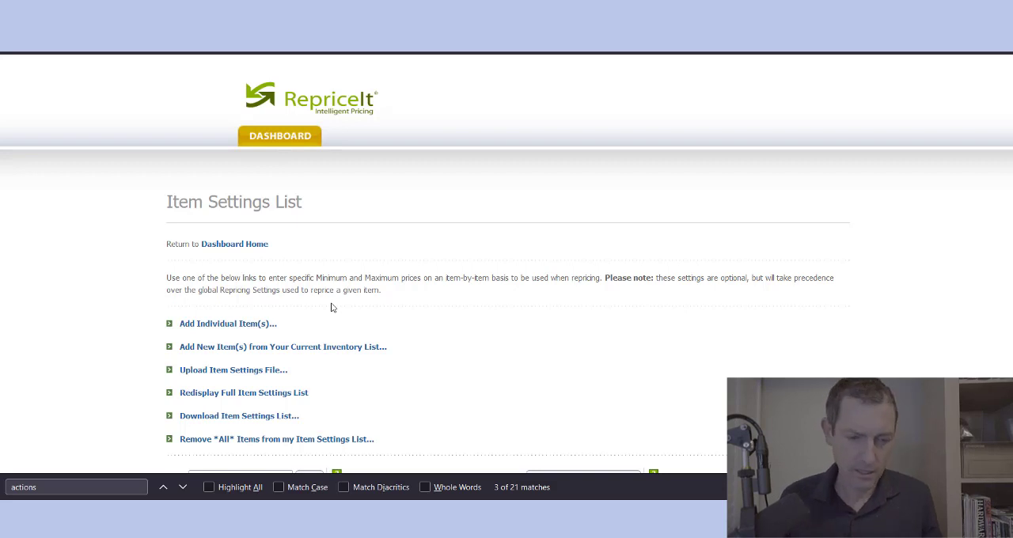
Step: Return to the Poorly Ranked Books template settings and open the Exclude Items List
click(14, 38)
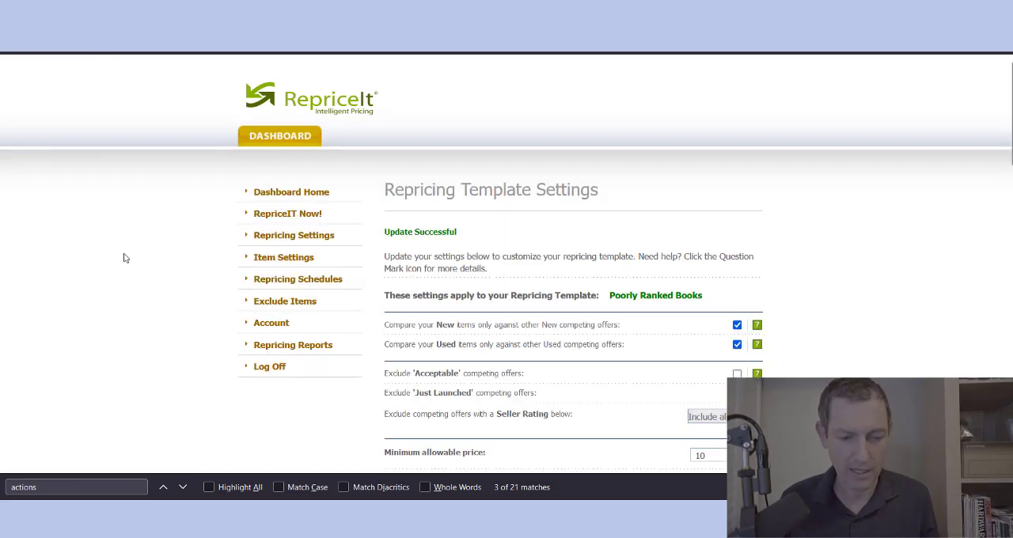
triple_click(573, 256)
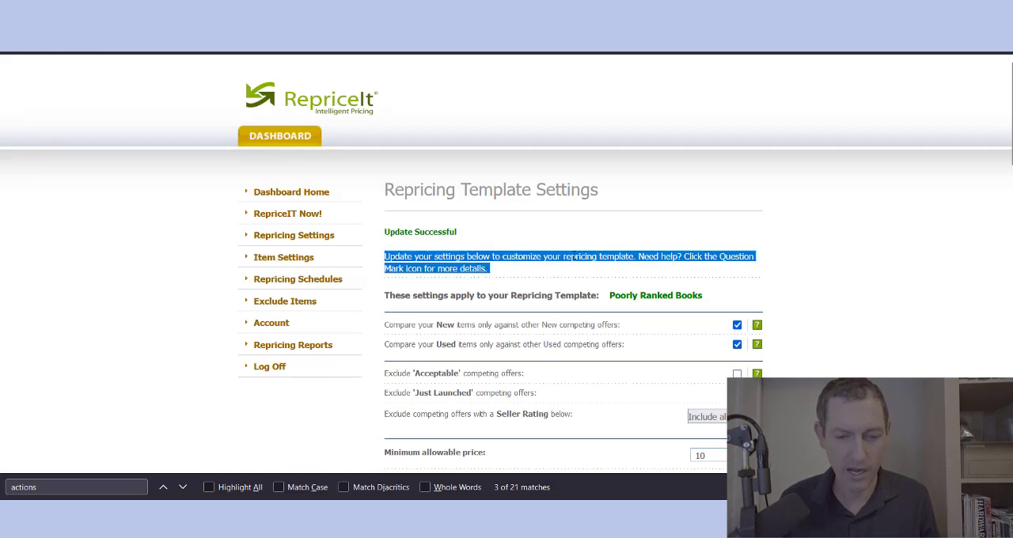
scroll(573, 256, down, 1)
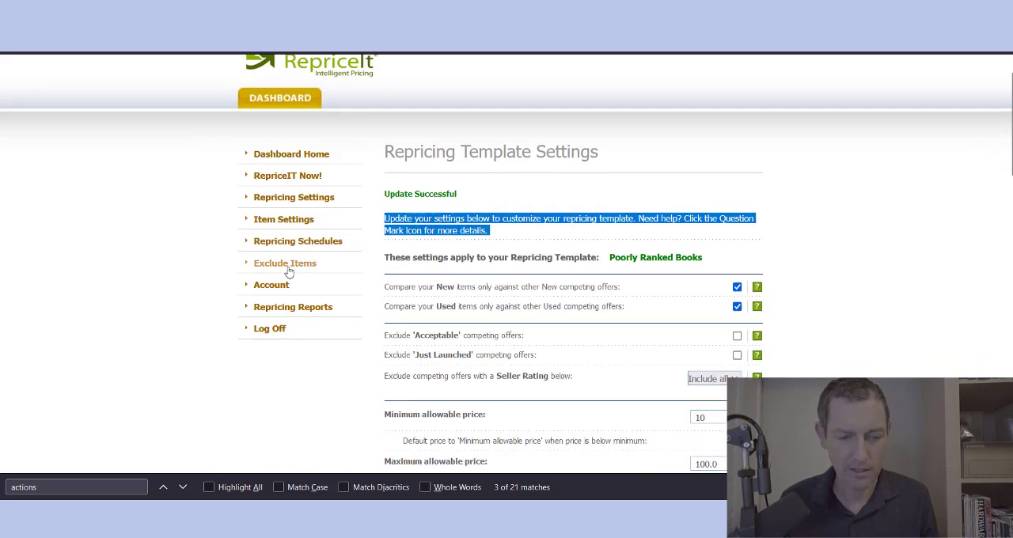
click(406, 230)
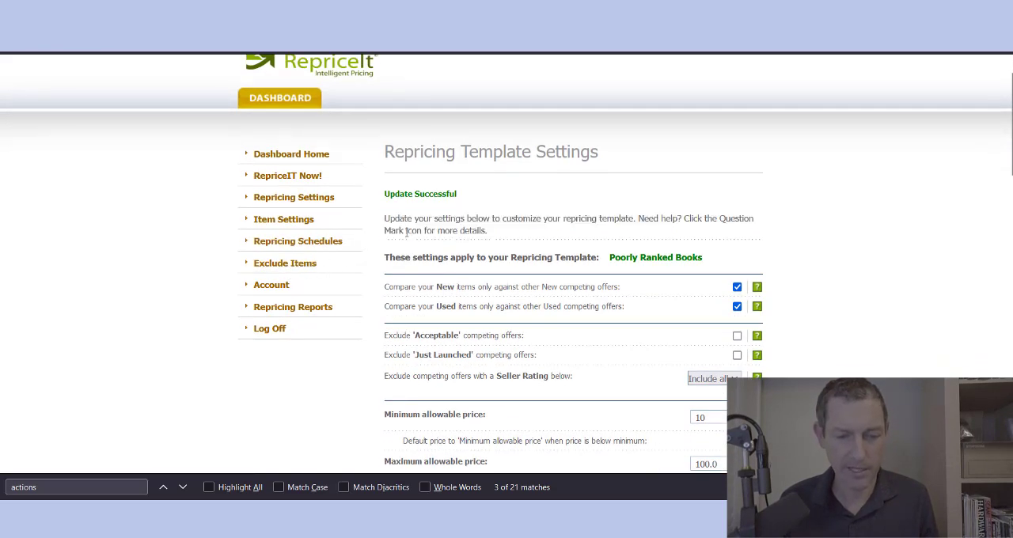
click(285, 266)
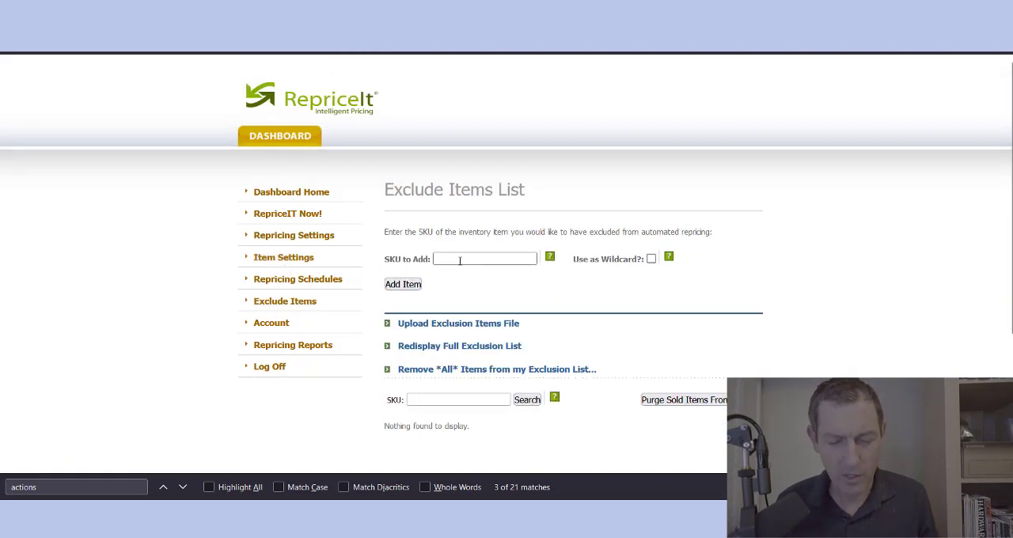
Step: Examine how to exclude a SKU from automated repricing, including the Use as Wildcard option and its help
triple_click(440, 232)
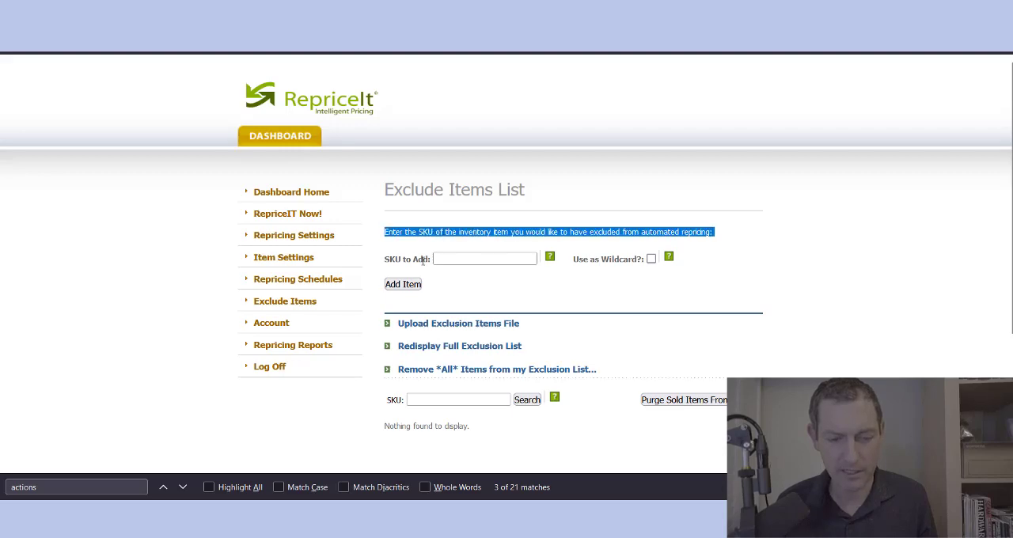
click(437, 260)
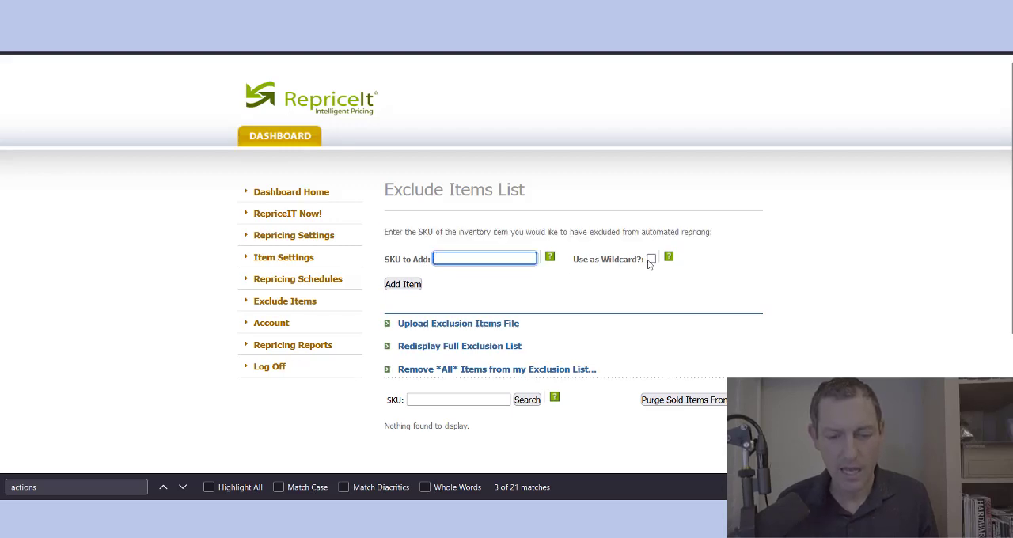
mouse_move(669, 259)
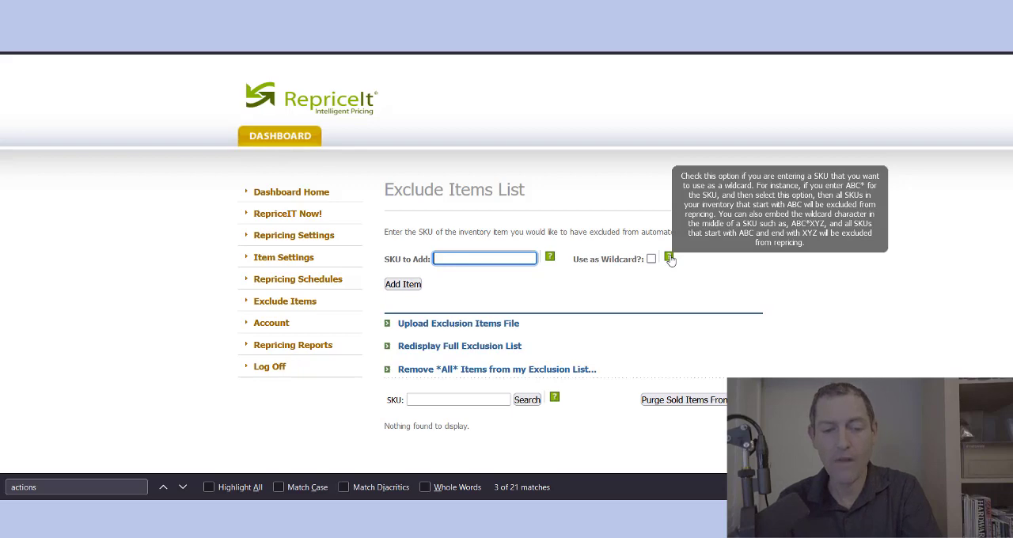
triple_click(603, 257)
double_click(603, 258)
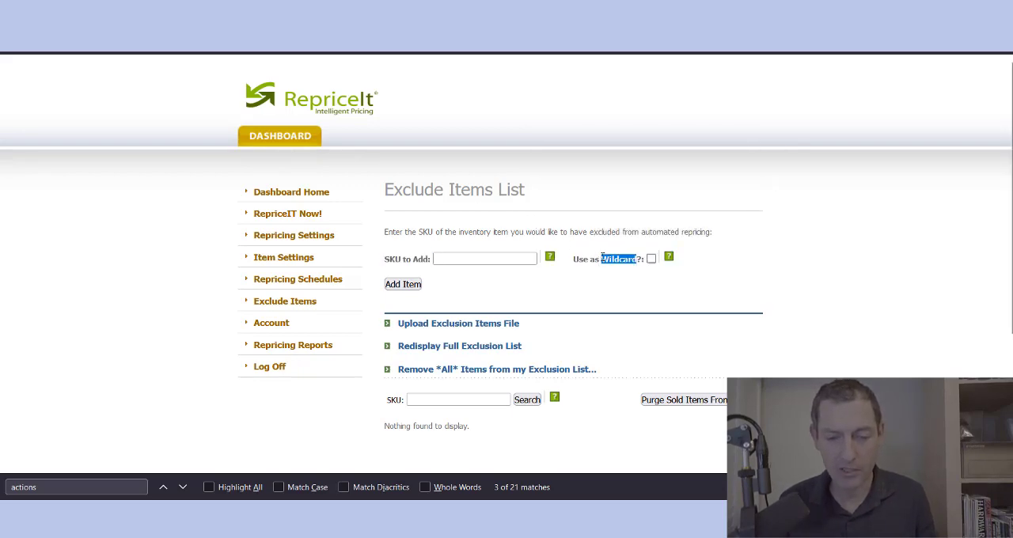
triple_click(465, 188)
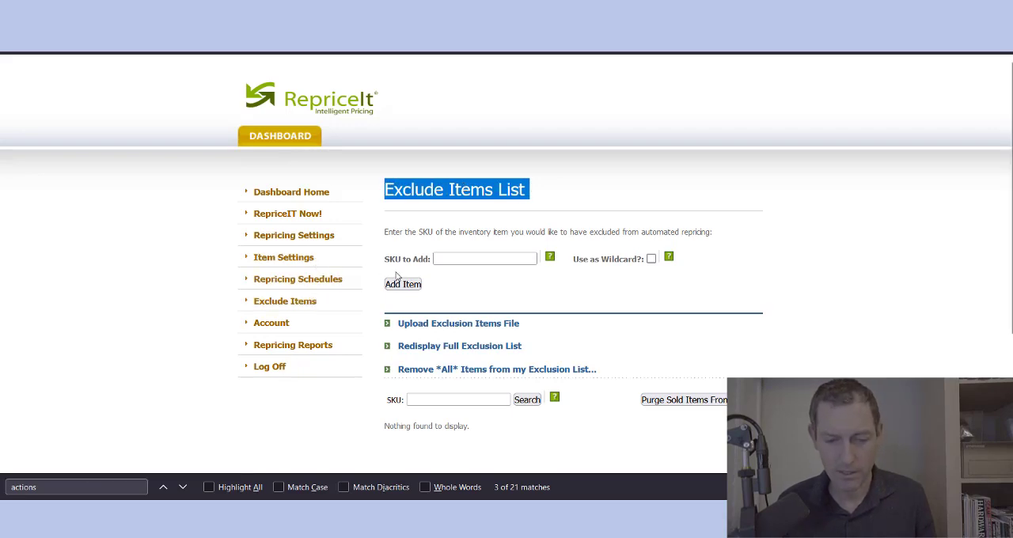
triple_click(608, 260)
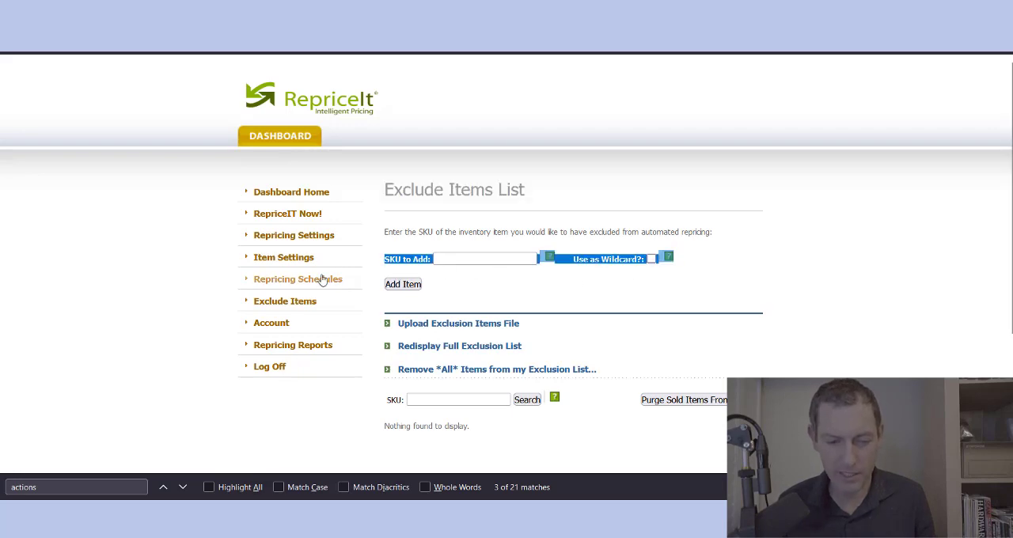
click(509, 299)
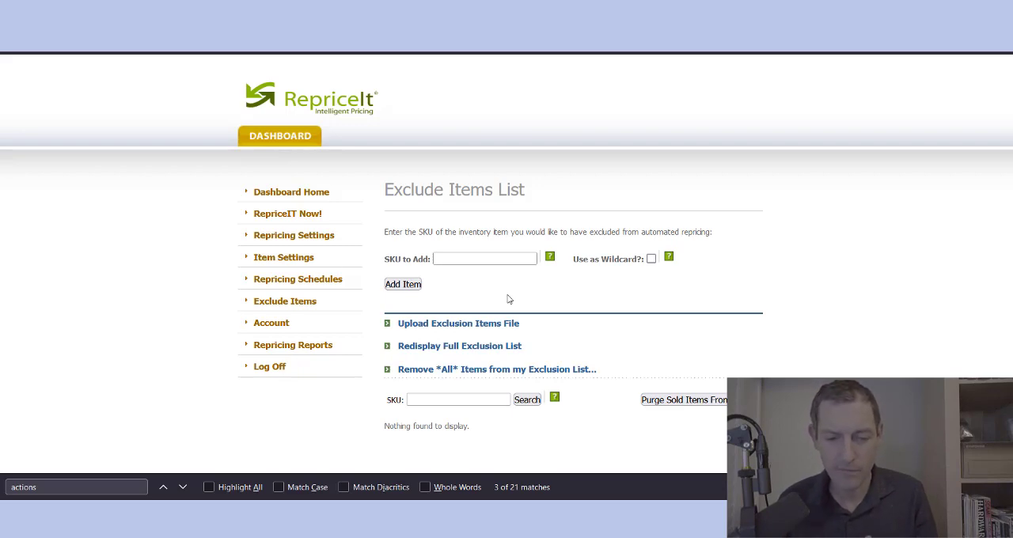
double_click(467, 231)
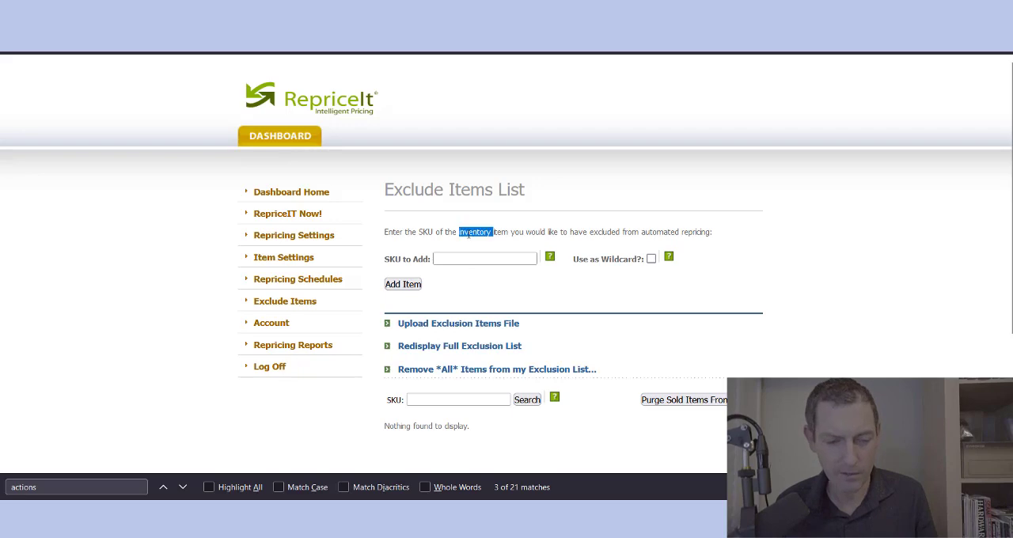
Step: View the Account options and the Repricing Reports page, and go to Repricing Schedules
click(282, 326)
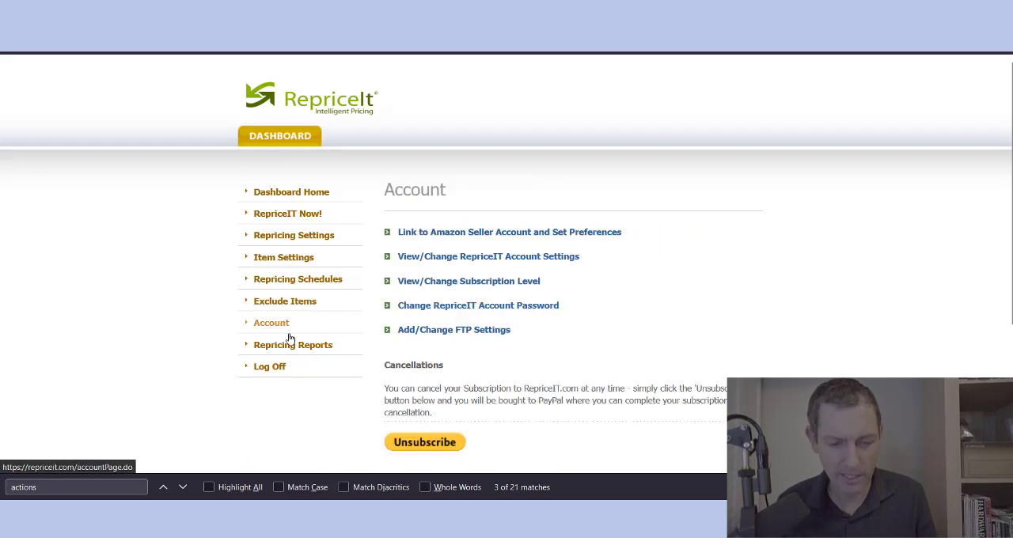
click(277, 355)
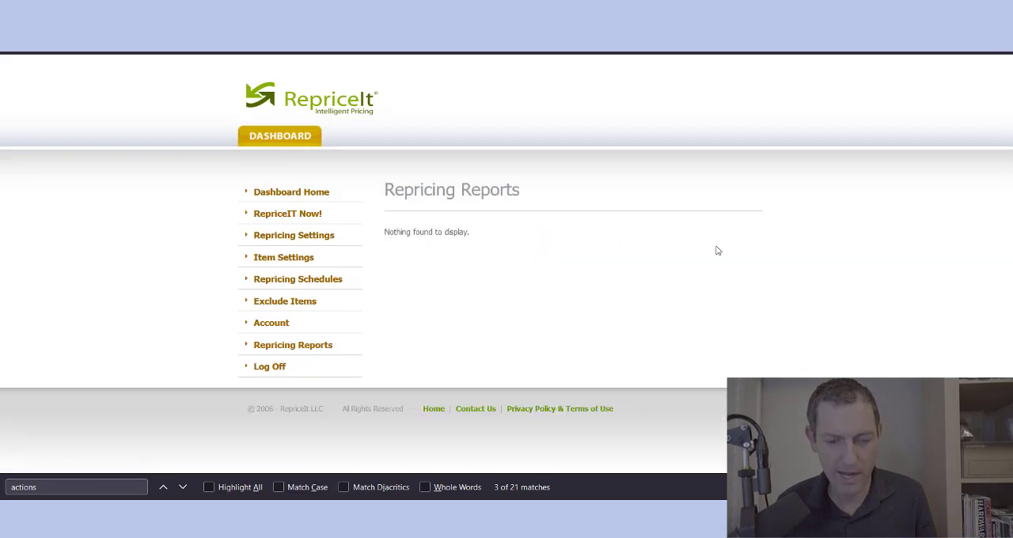
click(297, 281)
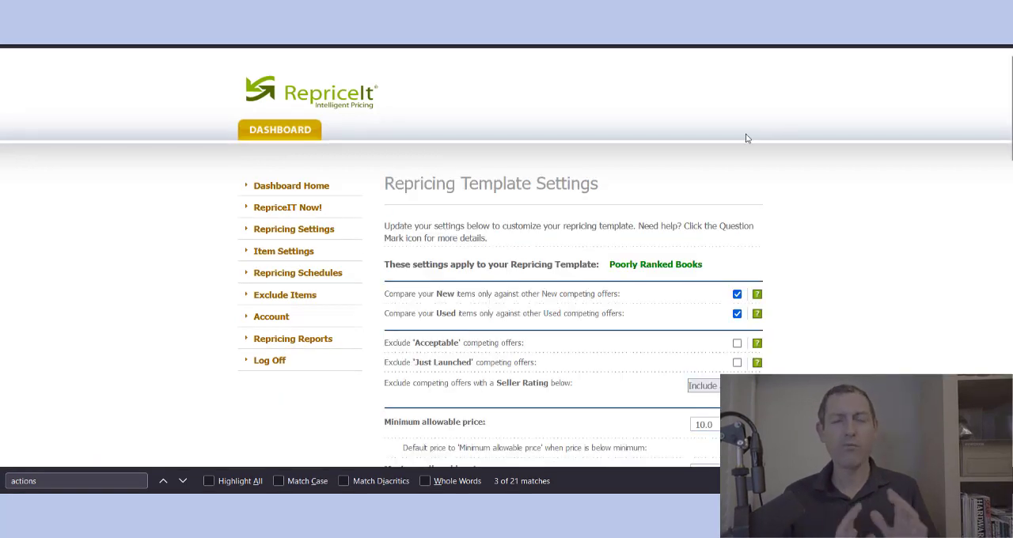